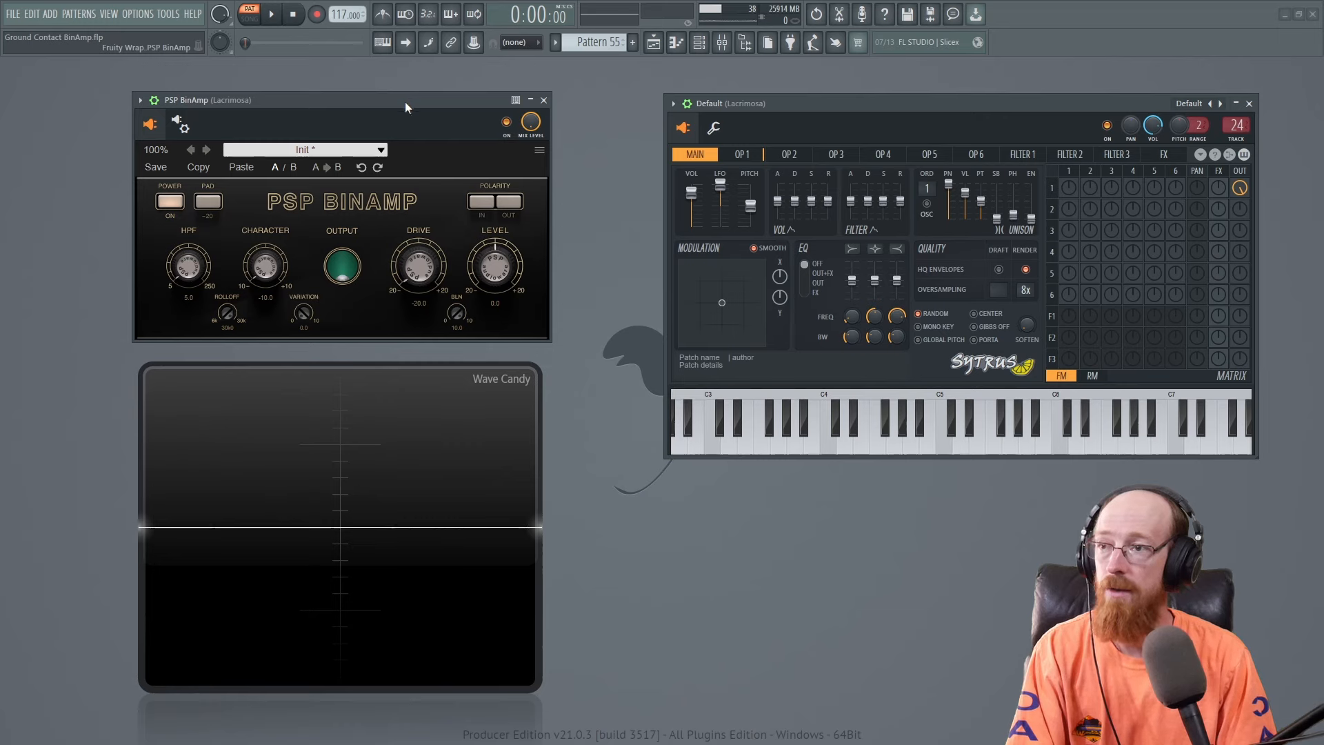
Play the pattern while raising PSP BinAmp's Drive to 7.3, and stop playback.
key("space")
left_click_drag(420, 276, 416, 160)
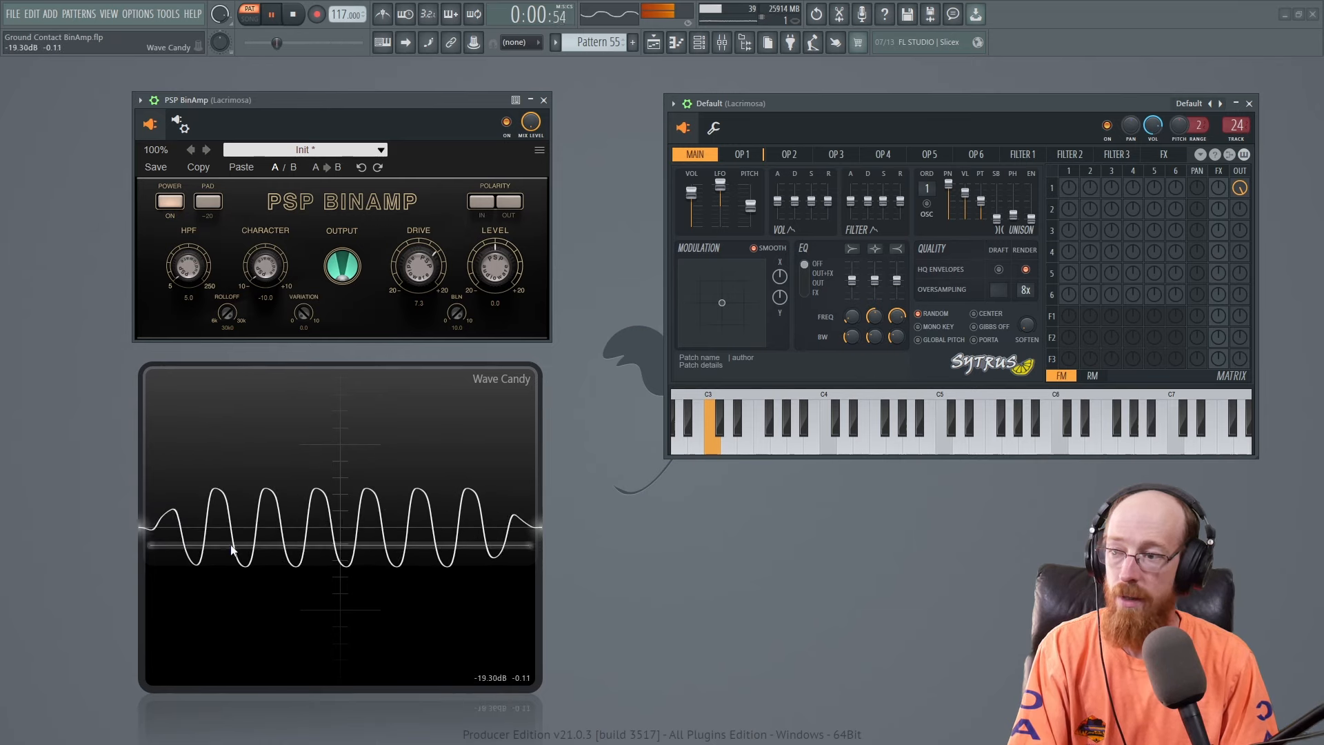
key("space")
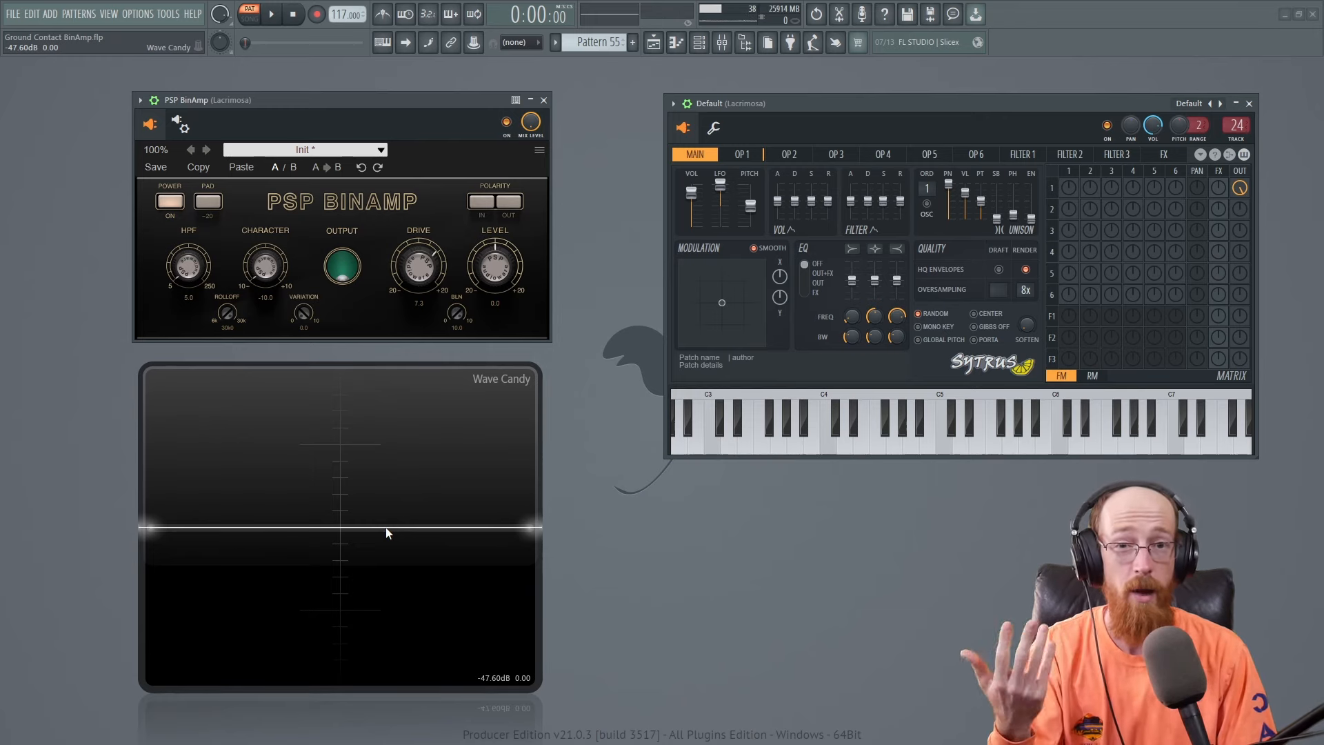
Replay the pattern, vary Drive to hear the distortion, settle it at 13.0, and stop playback.
key("space")
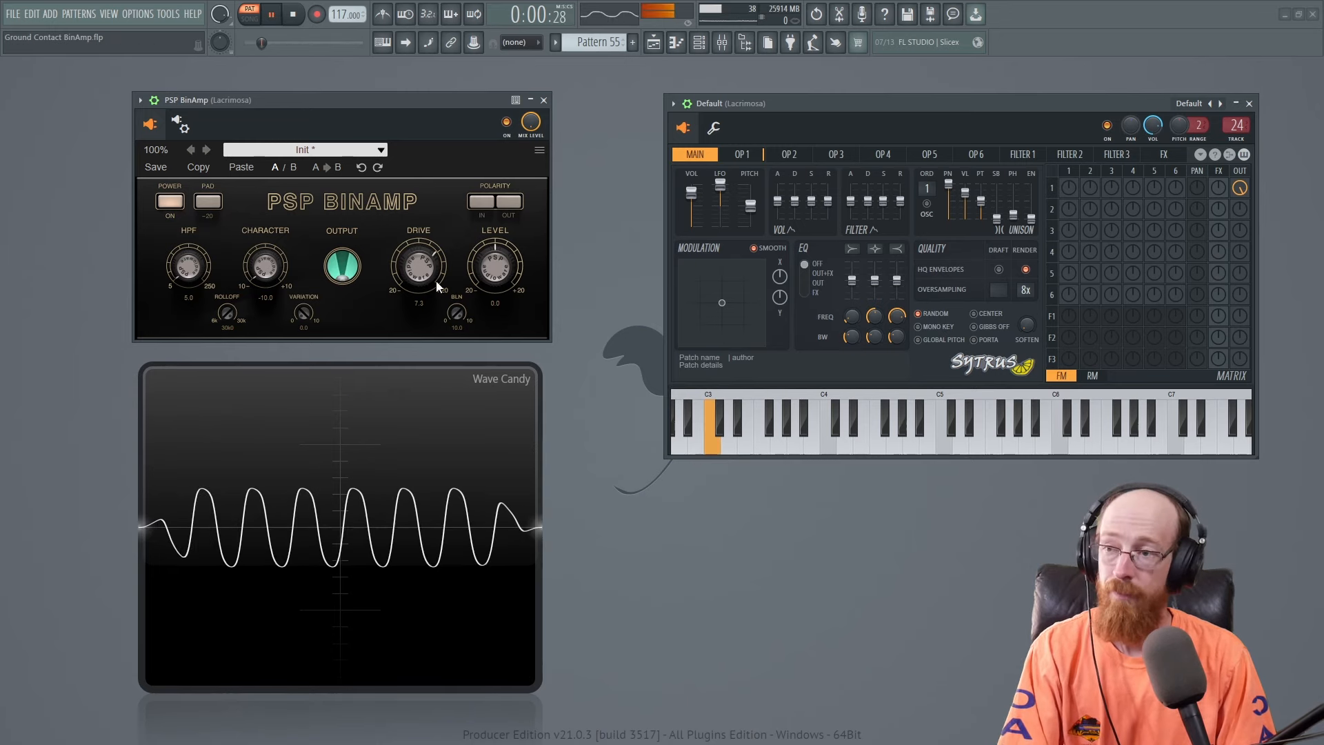
left_click_drag(422, 276, 419, 246)
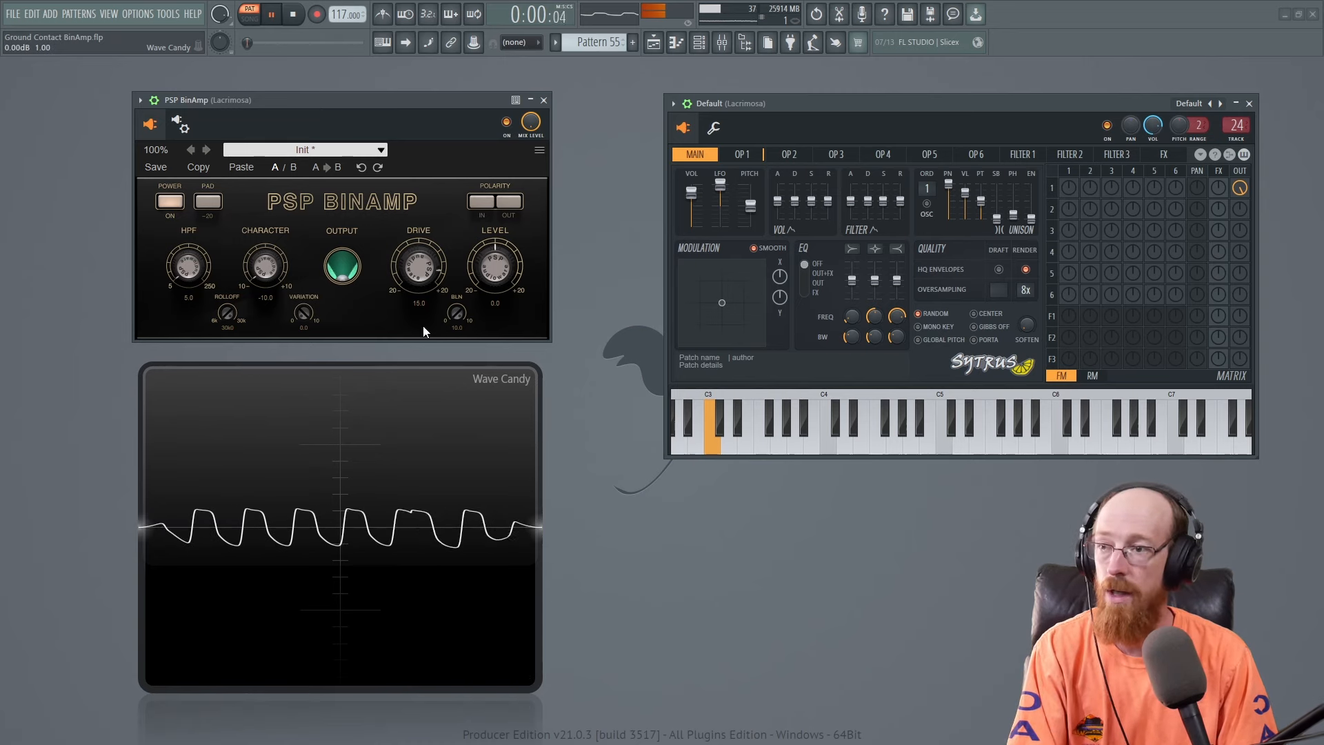
left_click_drag(412, 253, 417, 284)
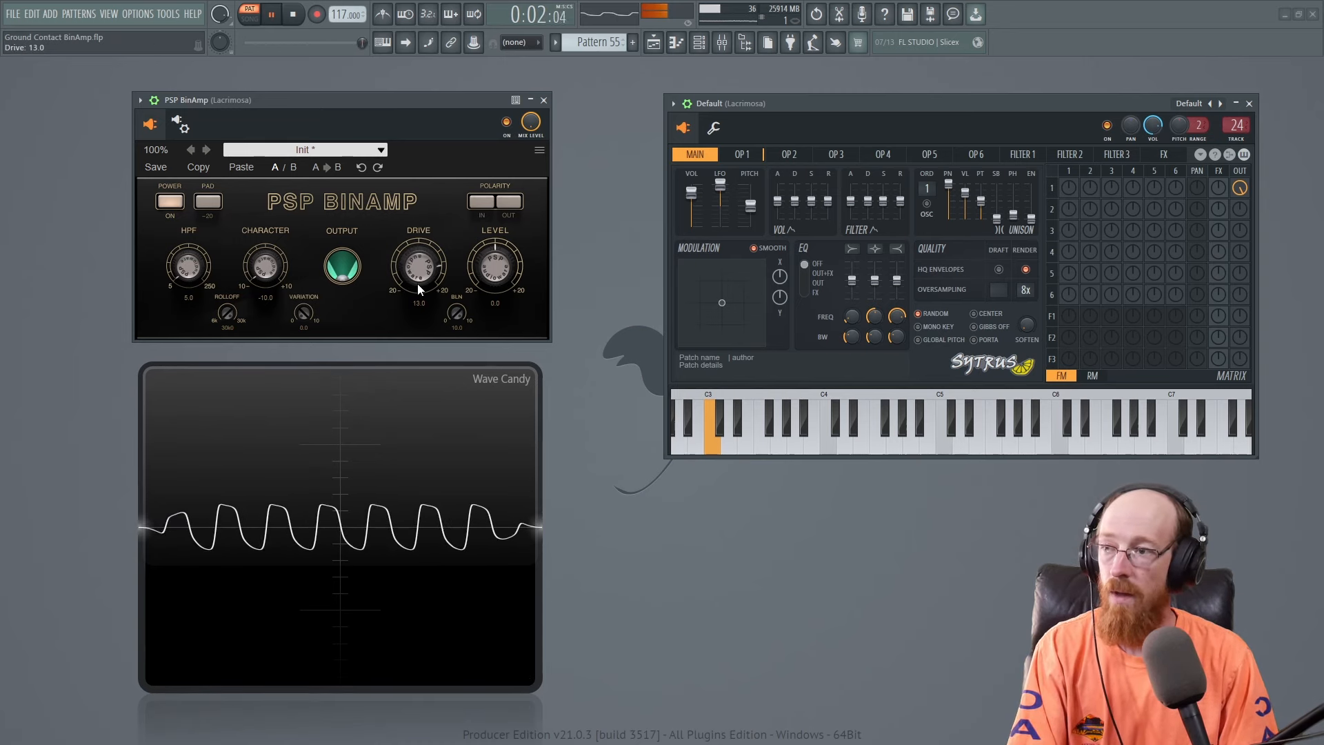
key("space")
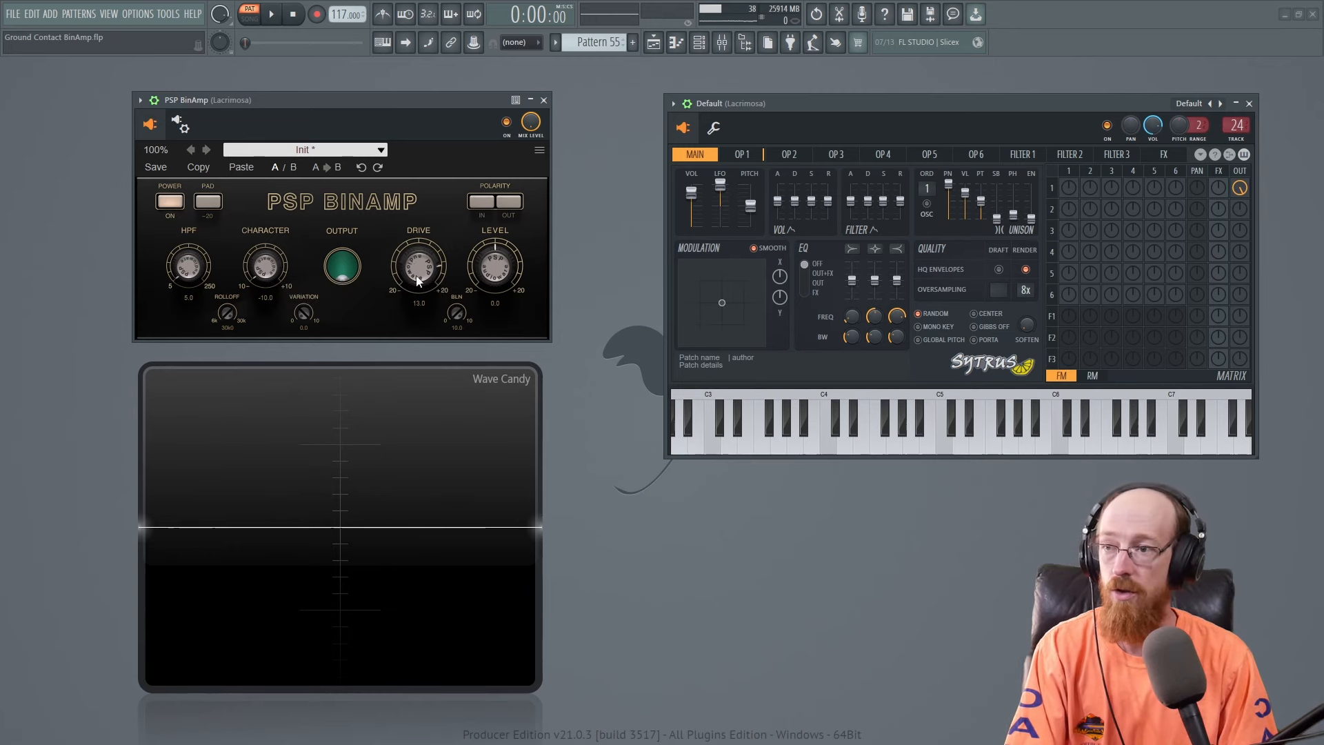
Return Drive to -20.0, and sweep the Drive and Character controls during playback to compare the waveform shapes.
left_click_drag(418, 280, 305, 243)
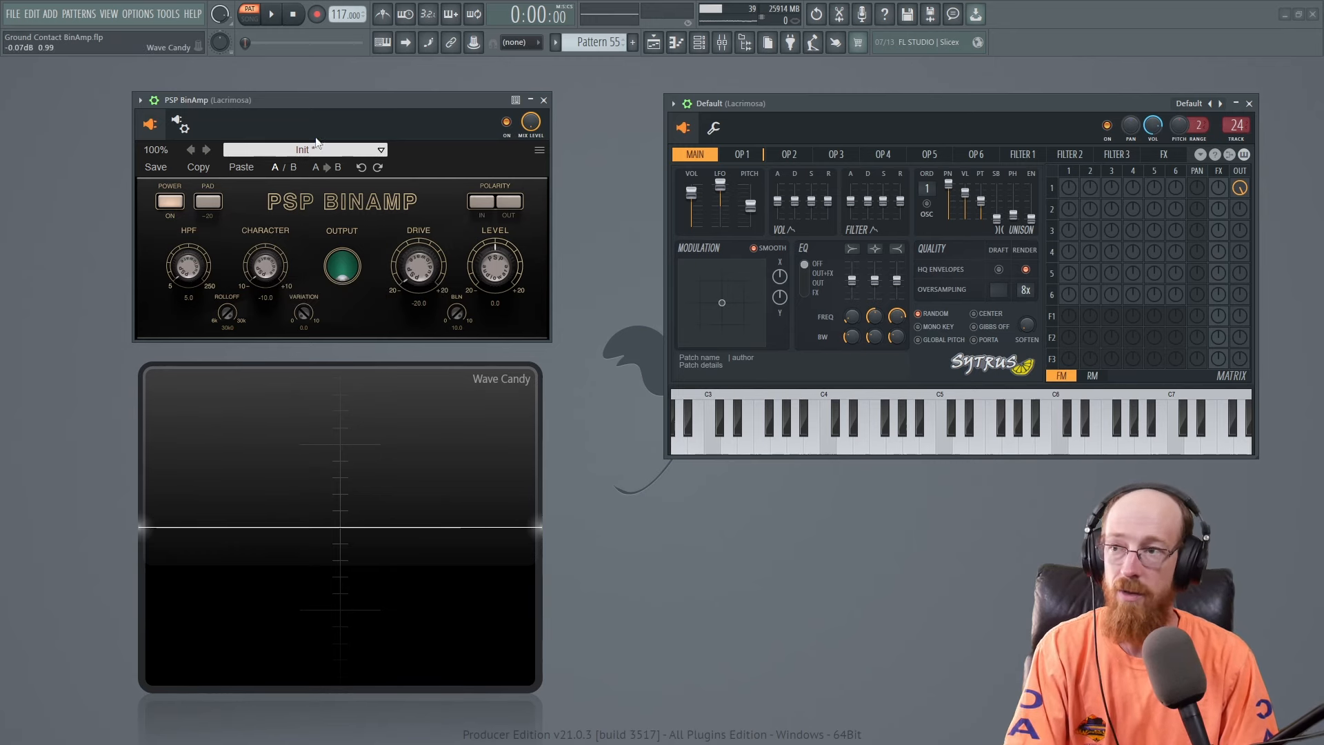
key("space")
left_click_drag(295, 247, 352, 378)
left_click_drag(419, 270, 424, 138)
left_click_drag(262, 247, 324, 574)
left_click_drag(412, 246, 418, 190)
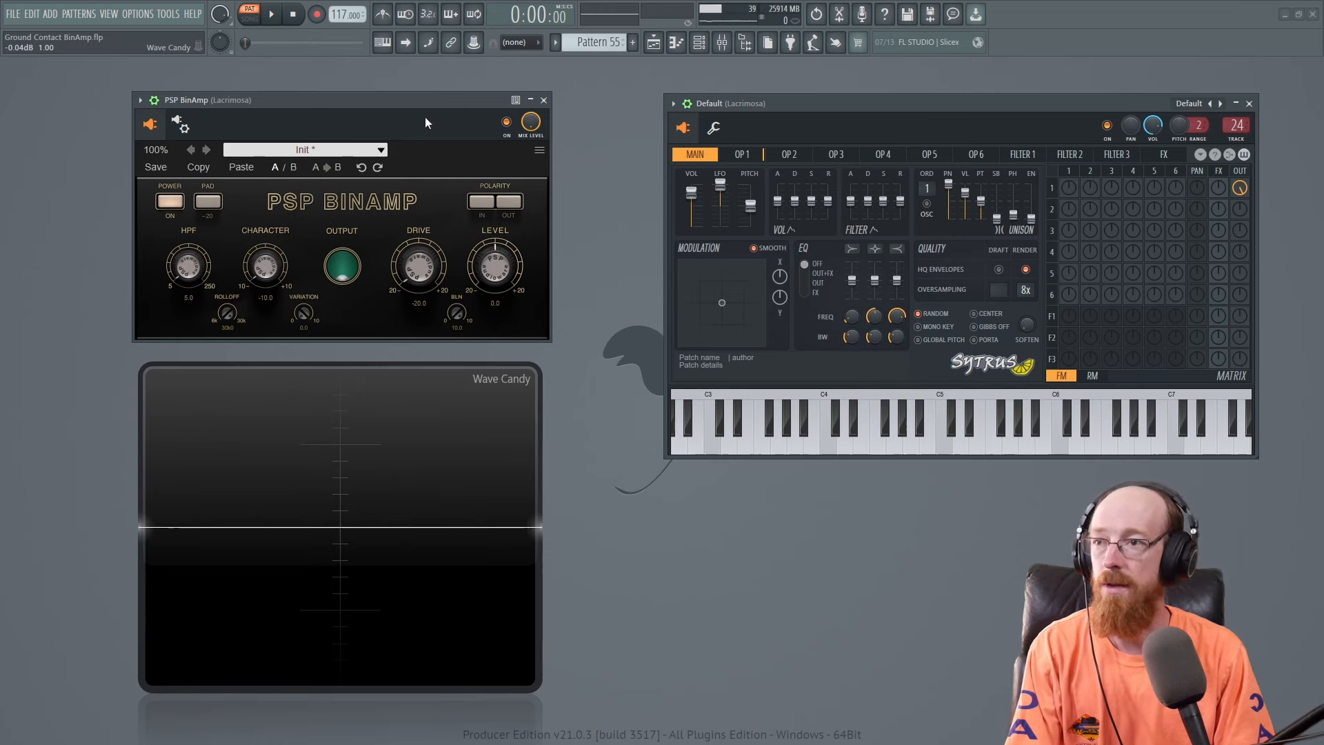
During playback, raise Drive to about 11.8, Character to -7.7 and Level to 4.0, and stop playback.
key("space")
left_click_drag(383, 277, 421, 229)
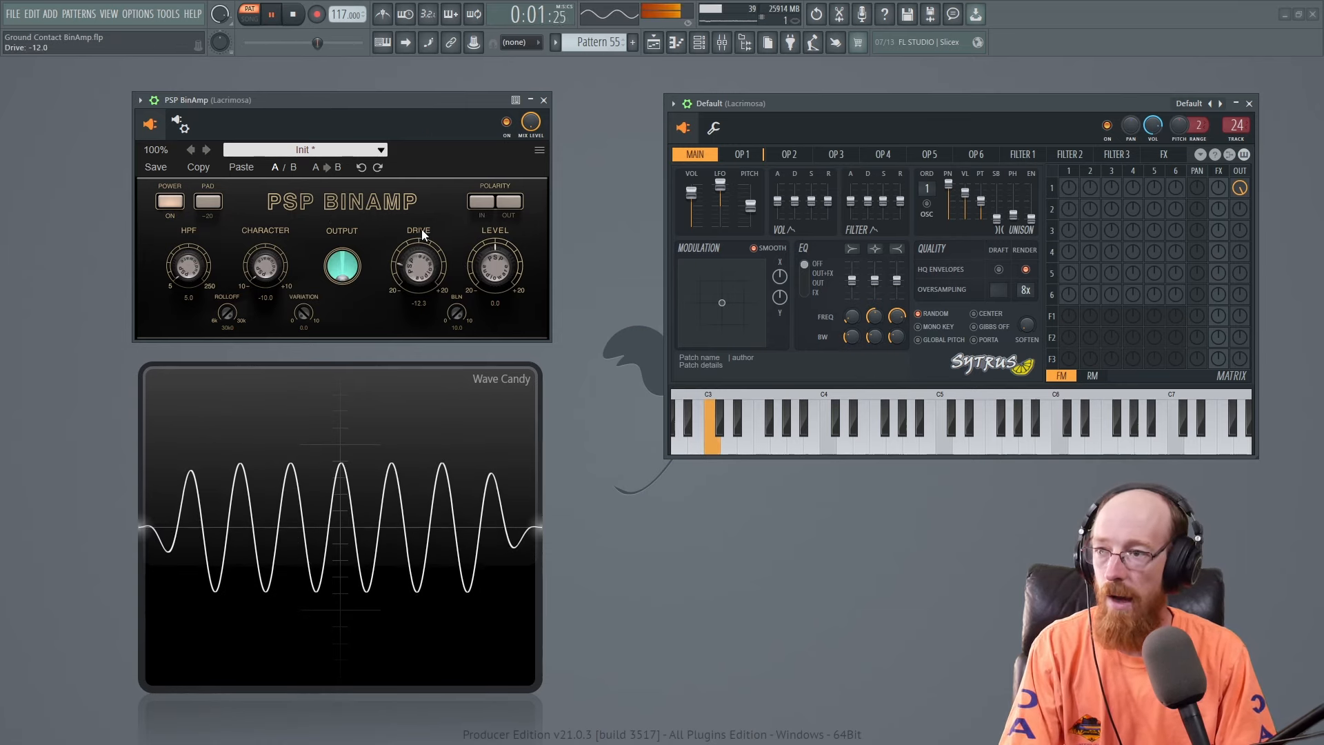
left_click_drag(420, 159, 419, 140)
left_click_drag(266, 275, 266, 254)
mouse_move(502, 275)
left_mouse_down()
mouse_move(494, 246)
mouse_move(492, 260)
left_mouse_up()
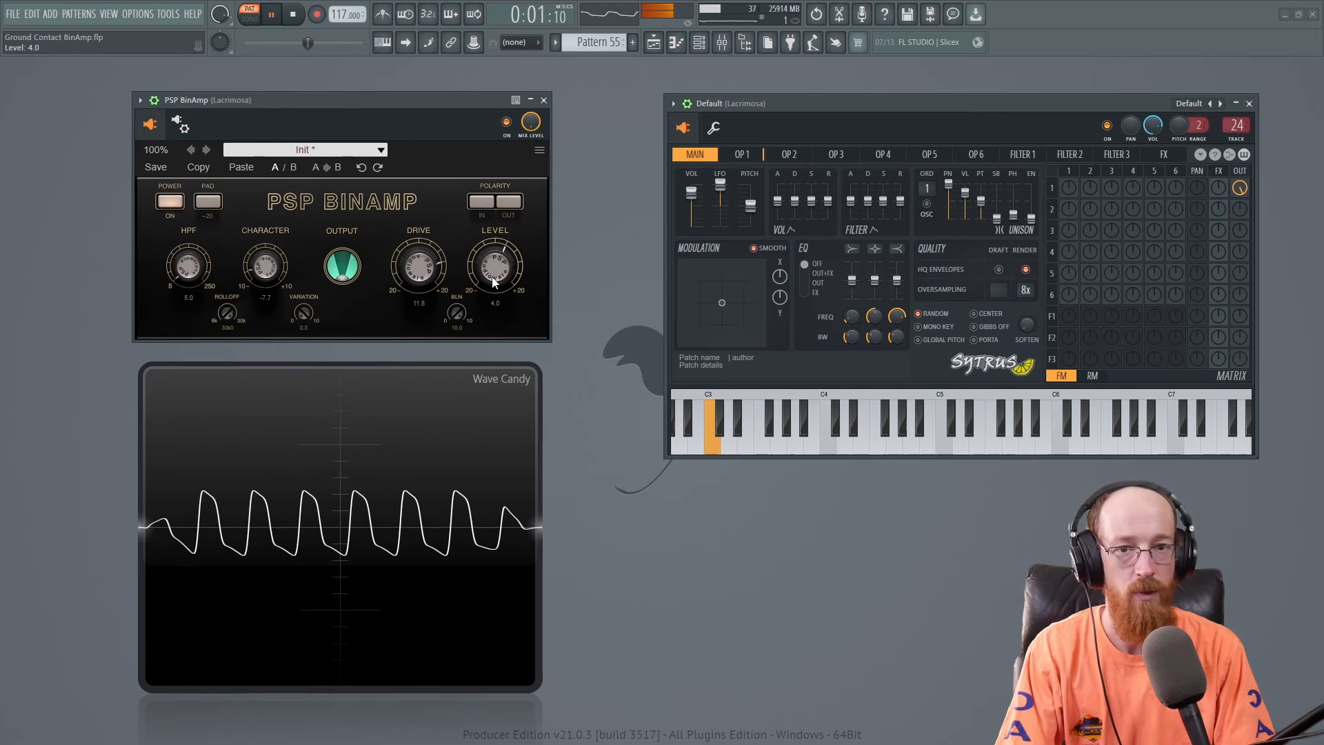
key("space")
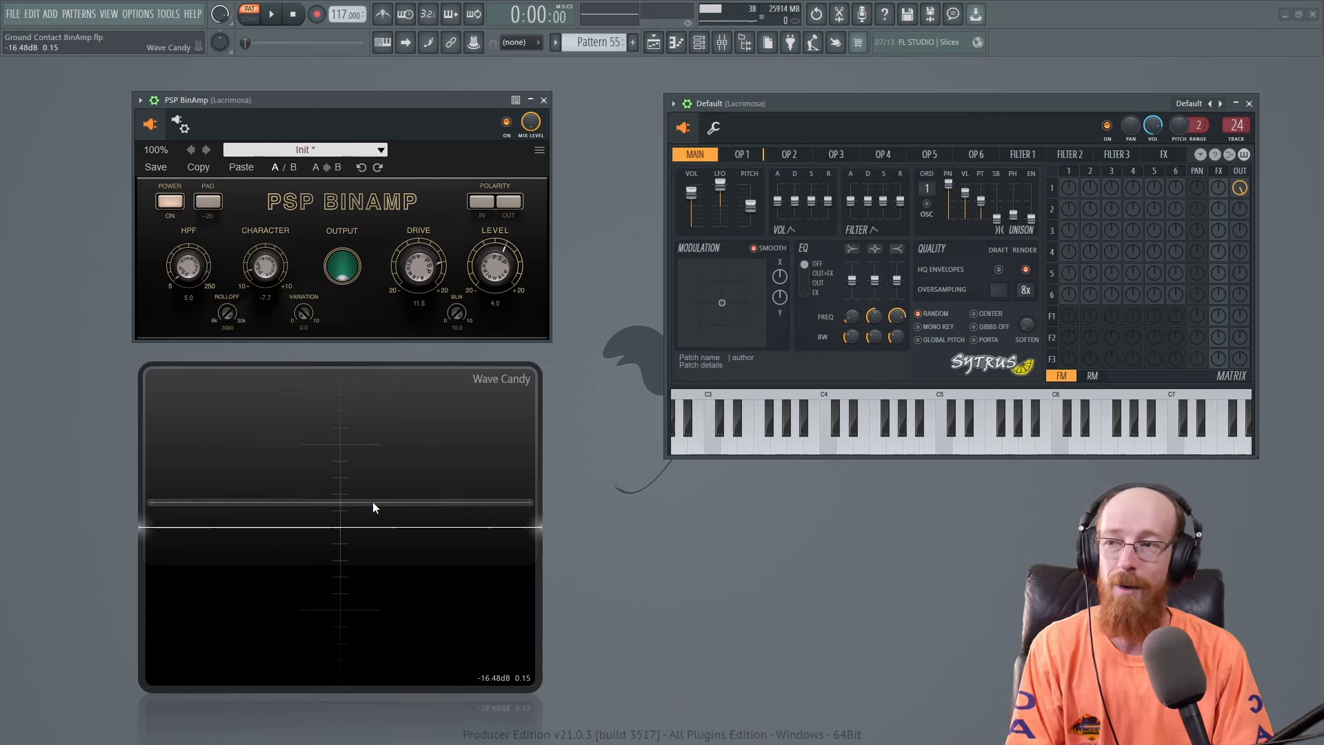
Return Level to 0.0, and audition the sawtooth pattern with the output polarity inverted.
left_click_drag(494, 277, 506, 329)
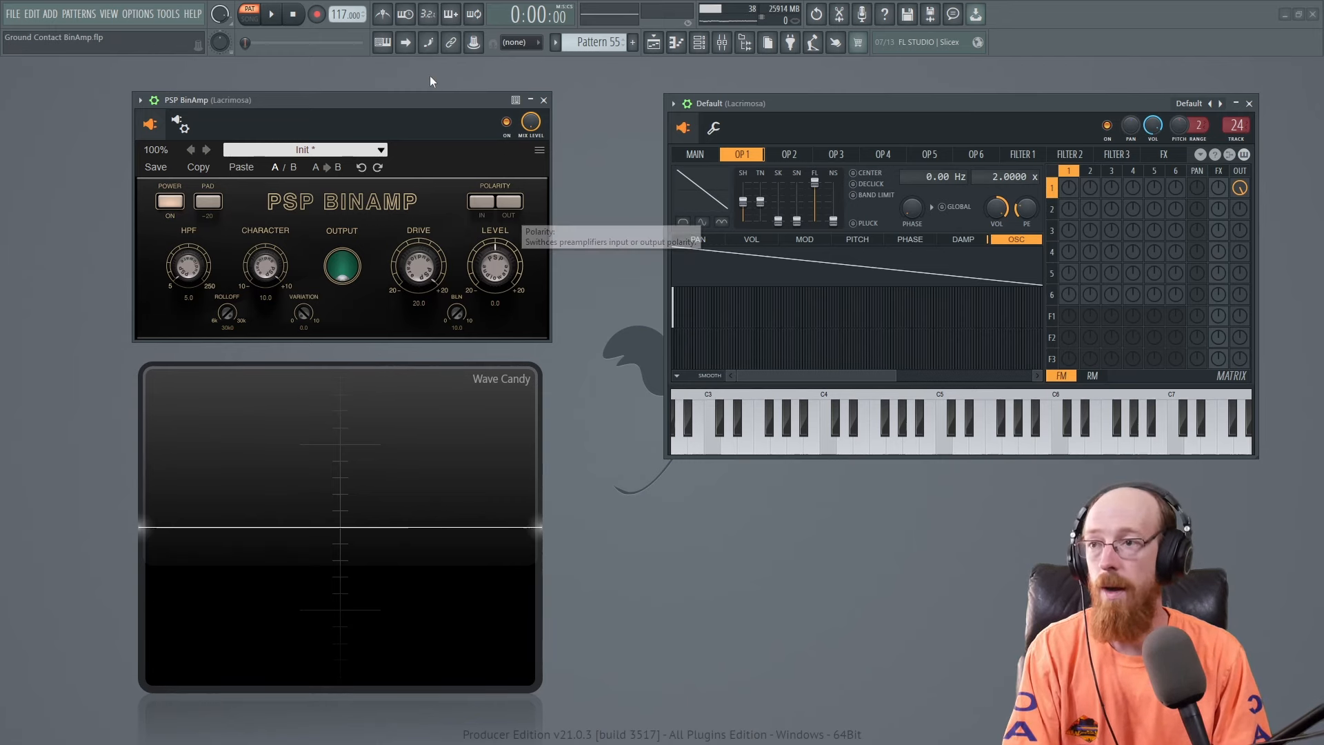
key("space")
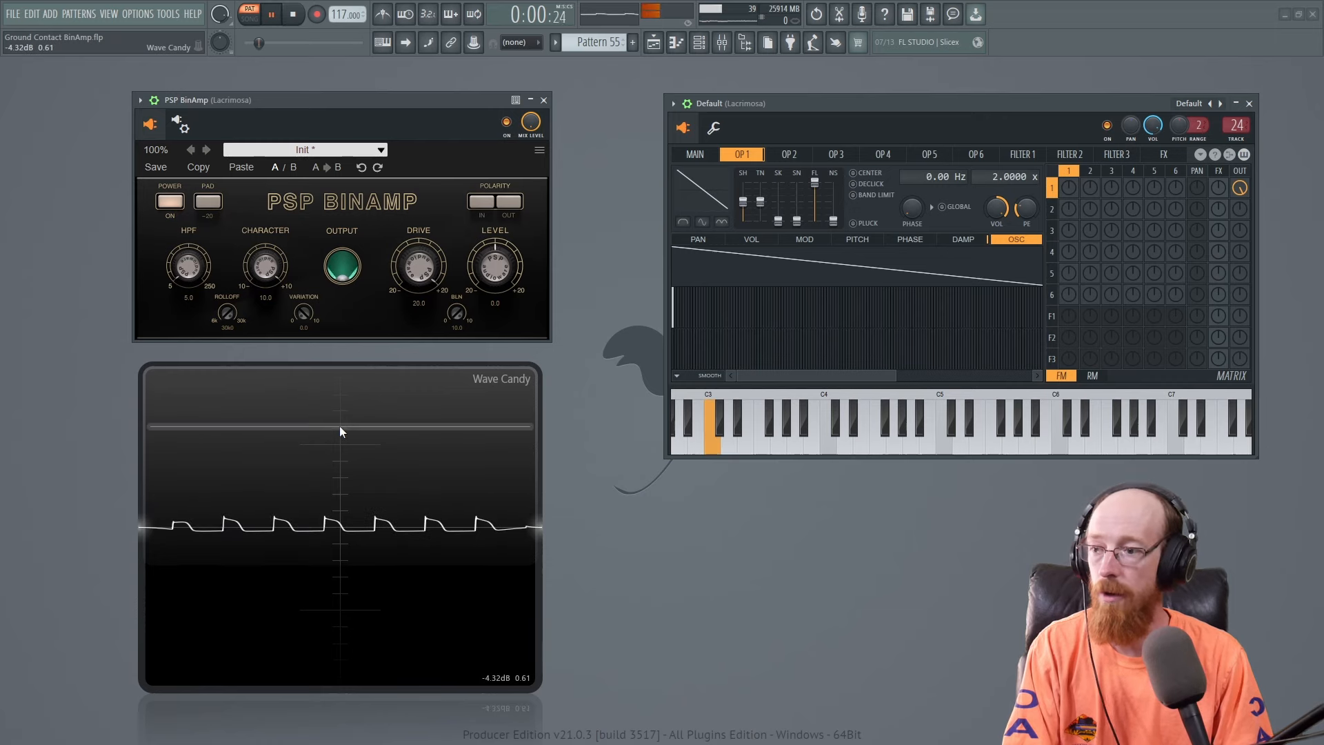
left_click(509, 207)
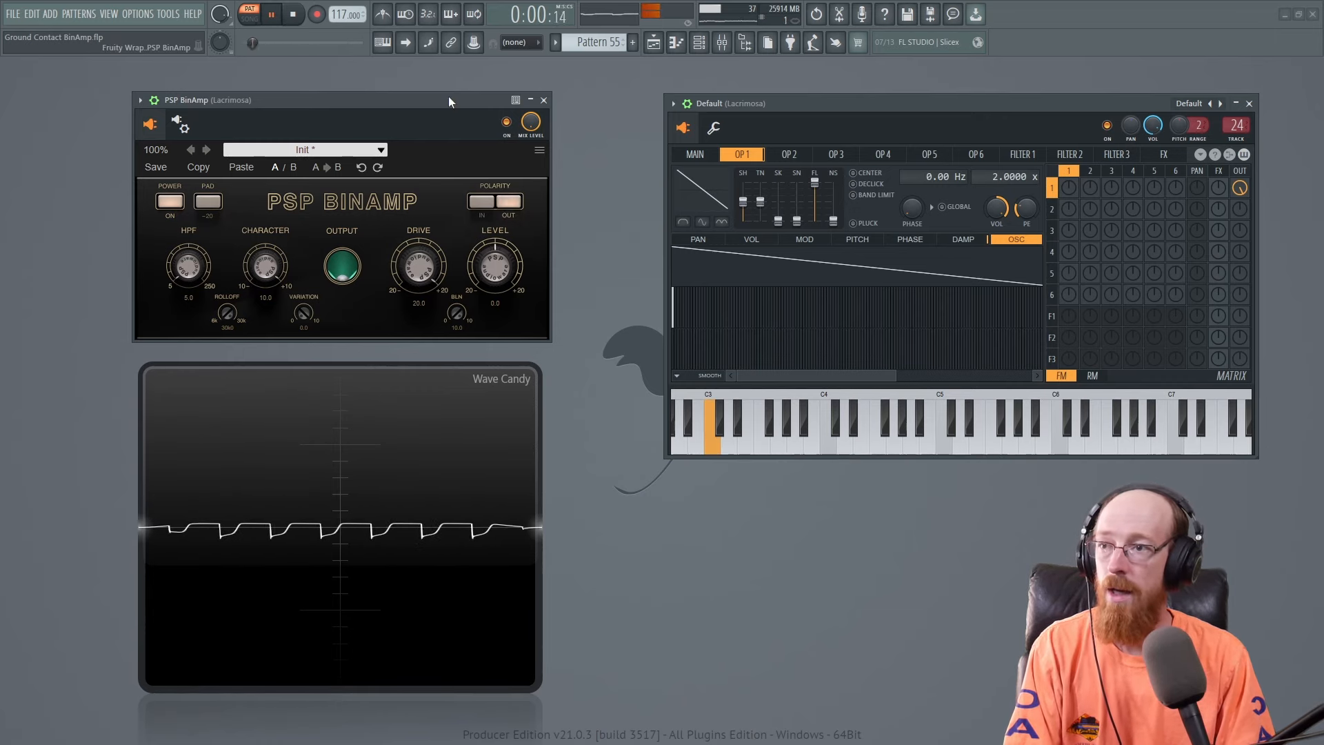
key("space")
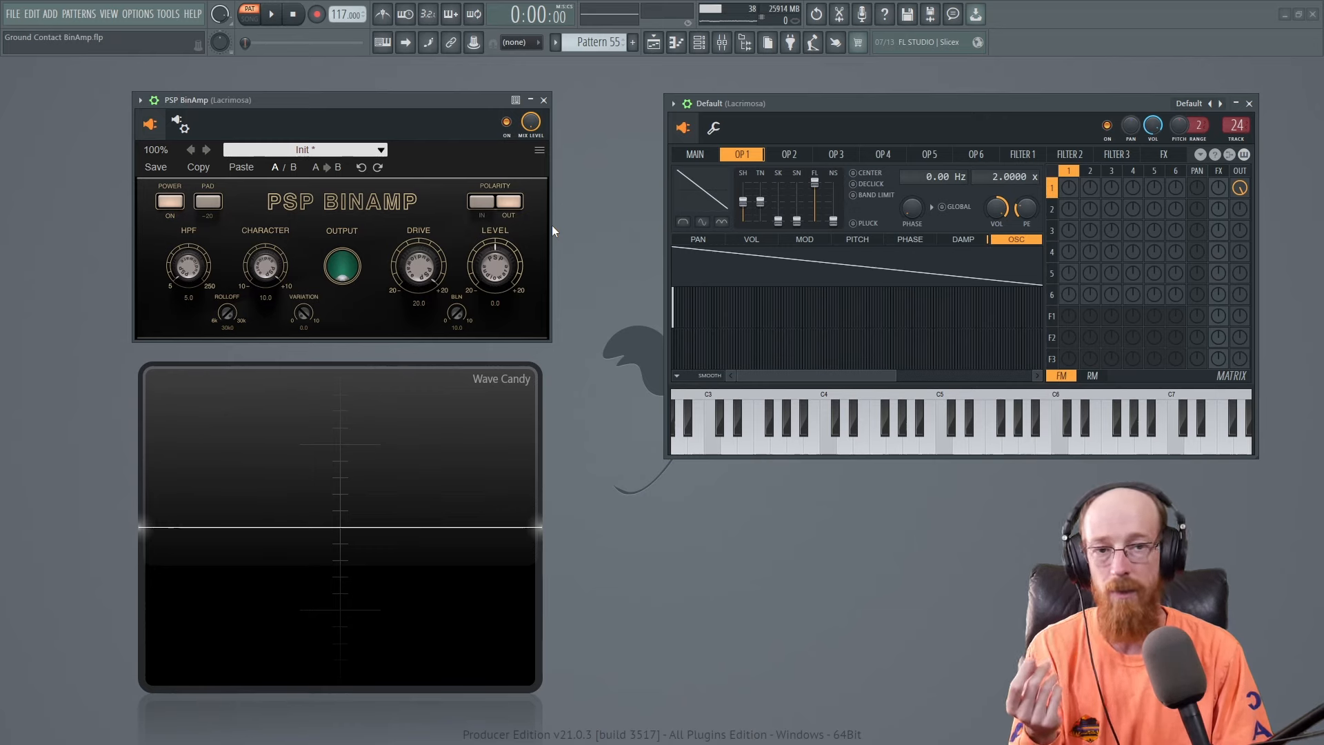
Compare inverted input, inverted output and normal polarity on the sawtooth, ending on normal polarity with playback stopped.
left_click(483, 203)
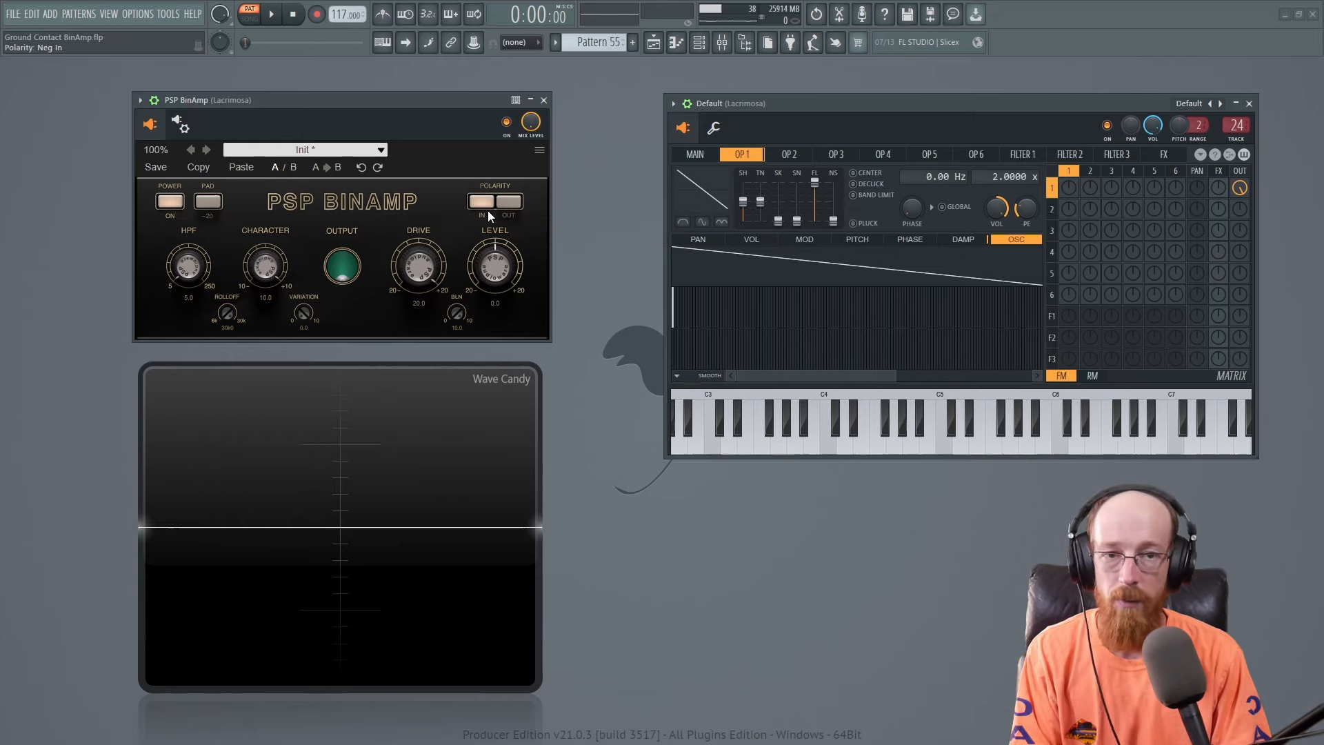
left_click(481, 205)
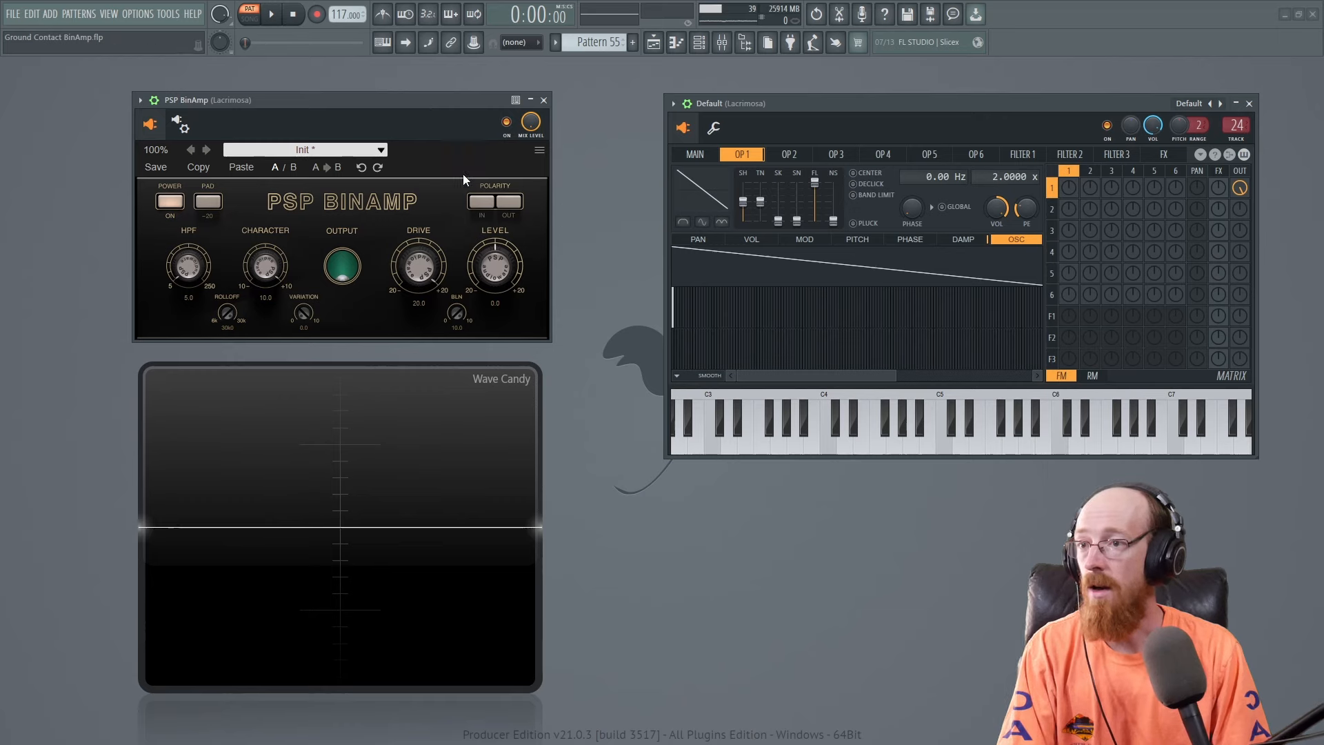
key("space")
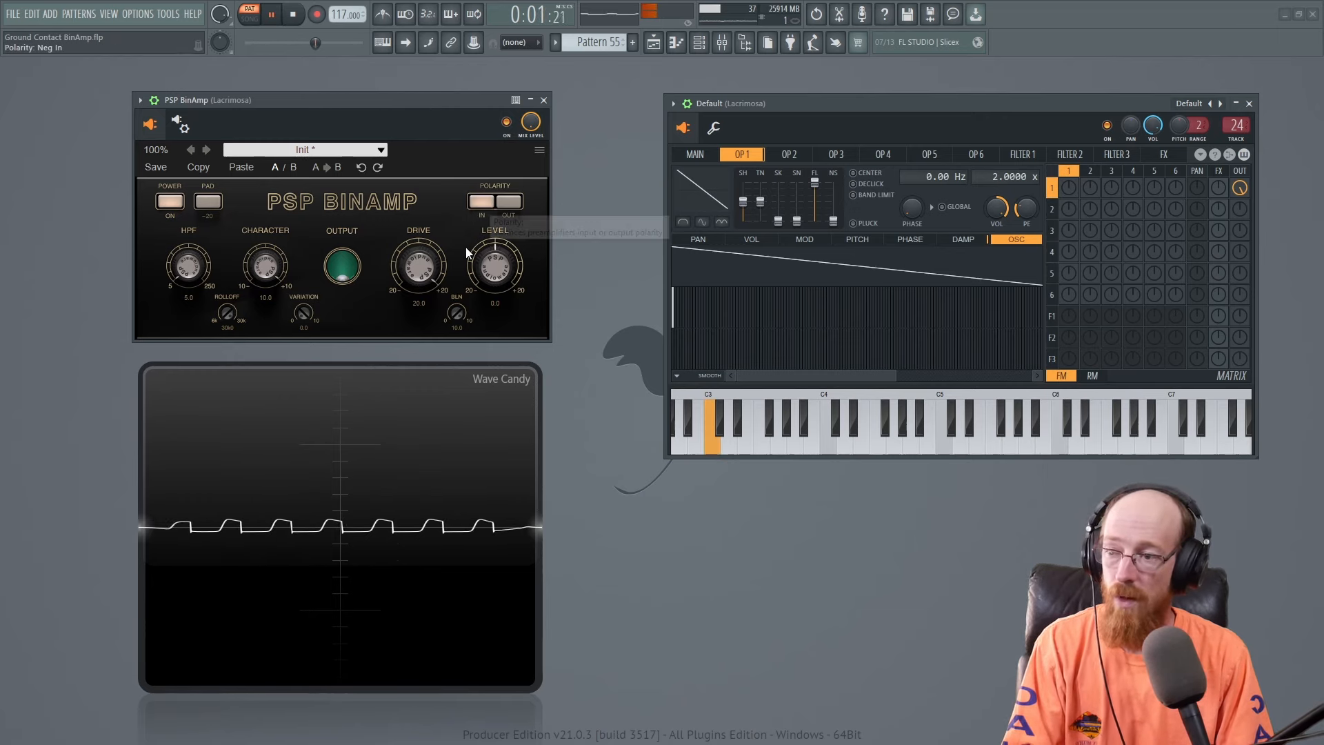
left_click(479, 200)
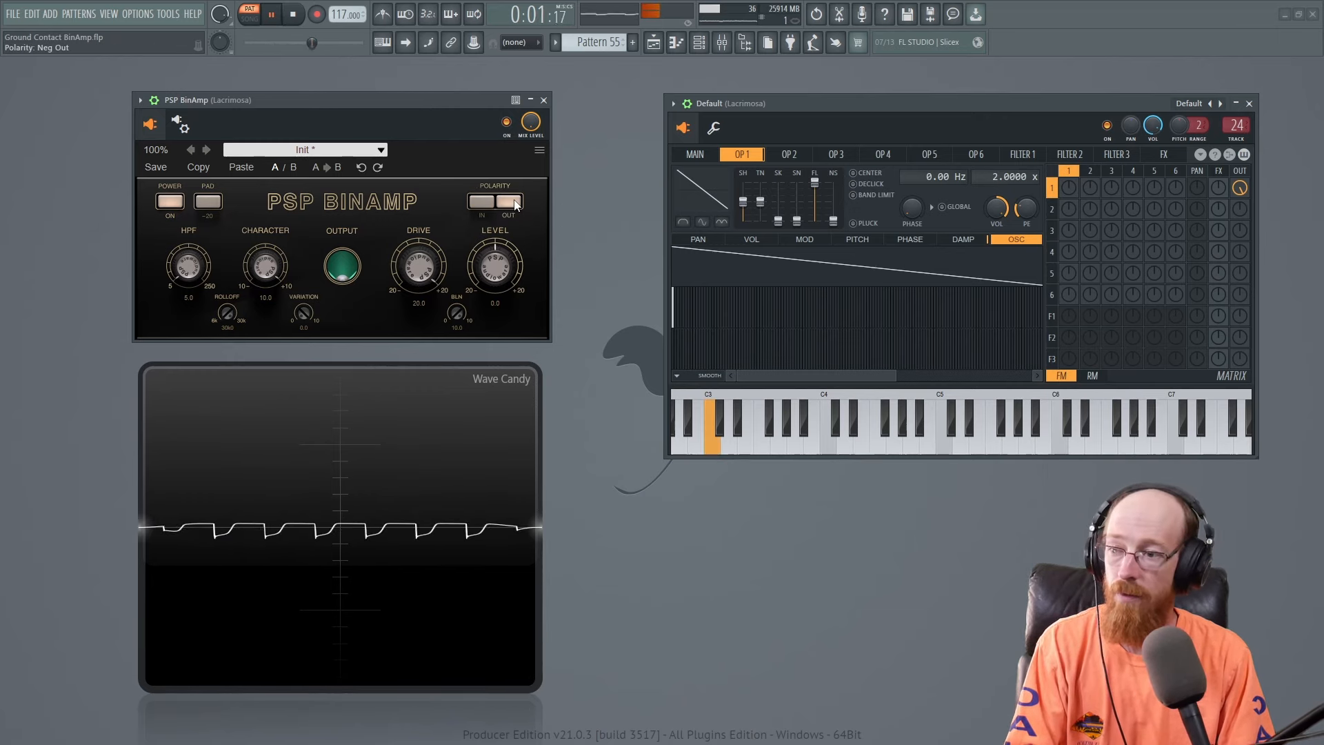
left_click(482, 202)
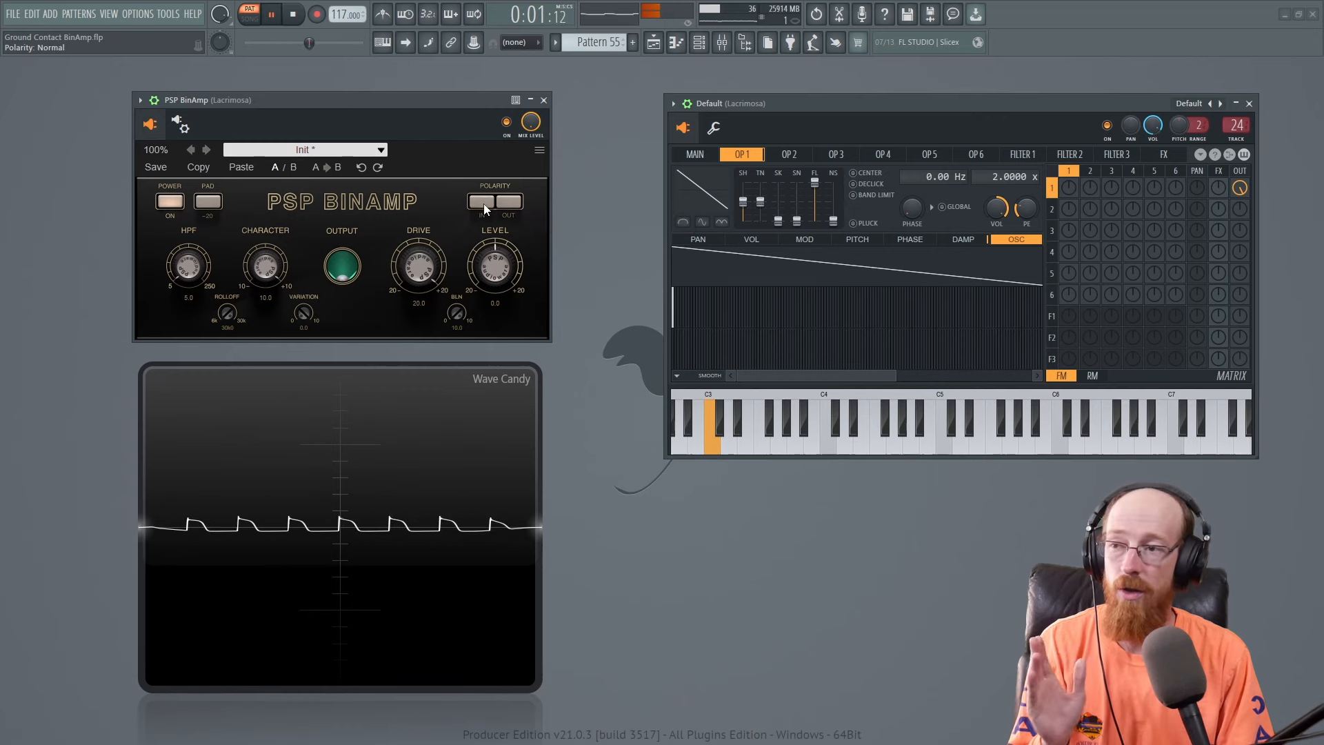
key("space")
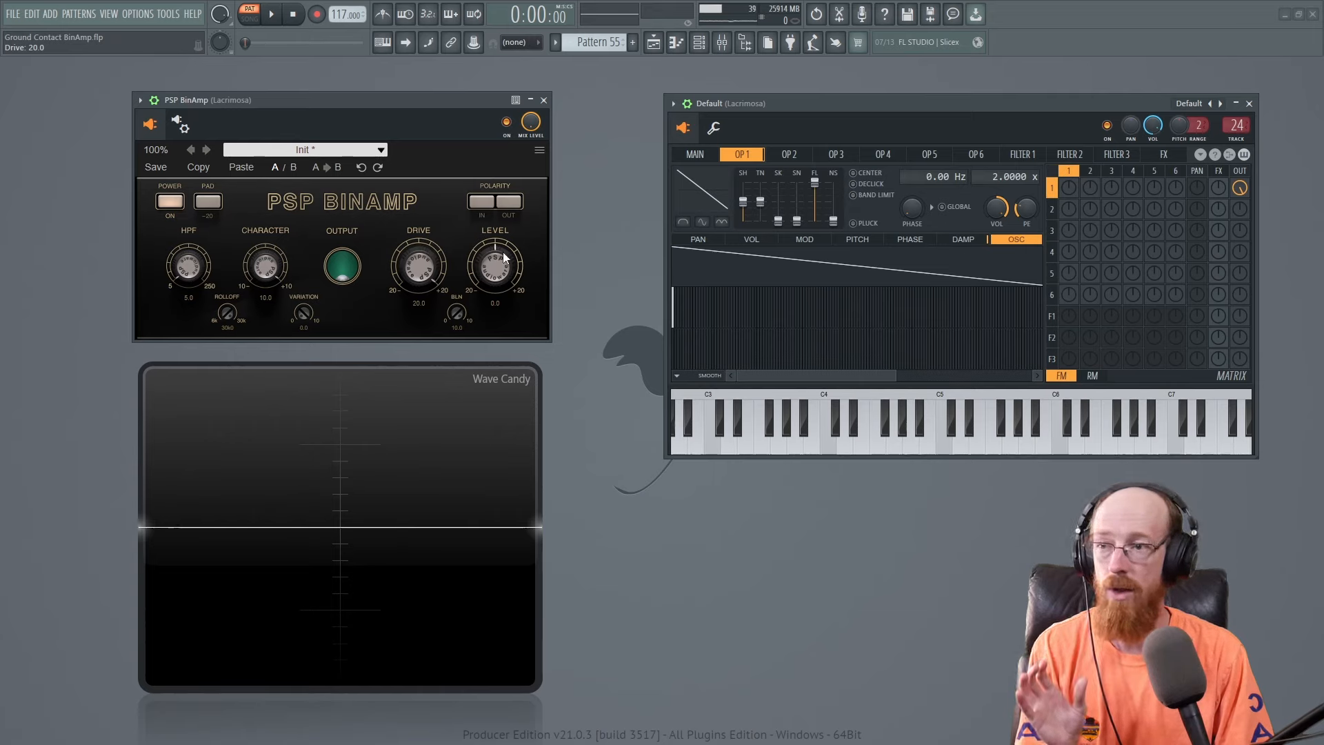
Enable the -20 pad, audition the pattern through it, and turn the pad off again.
left_click(218, 206)
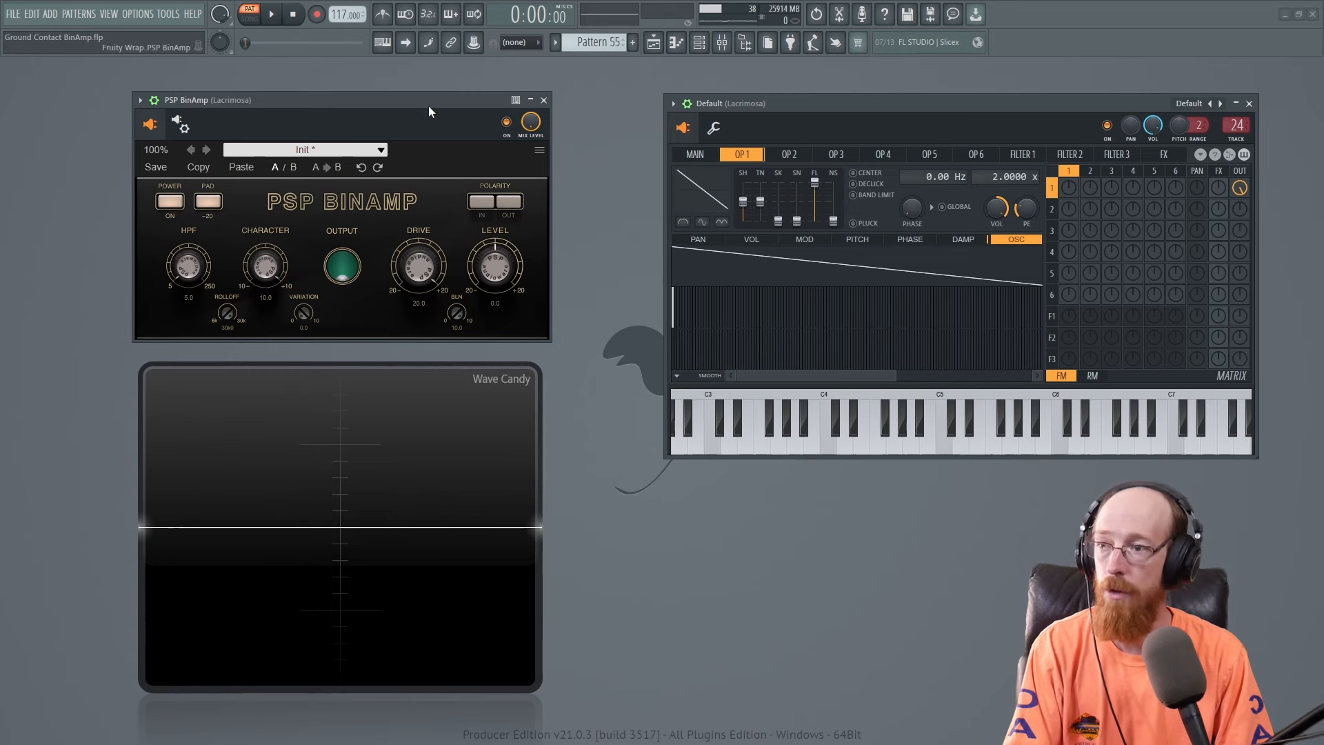
key("space")
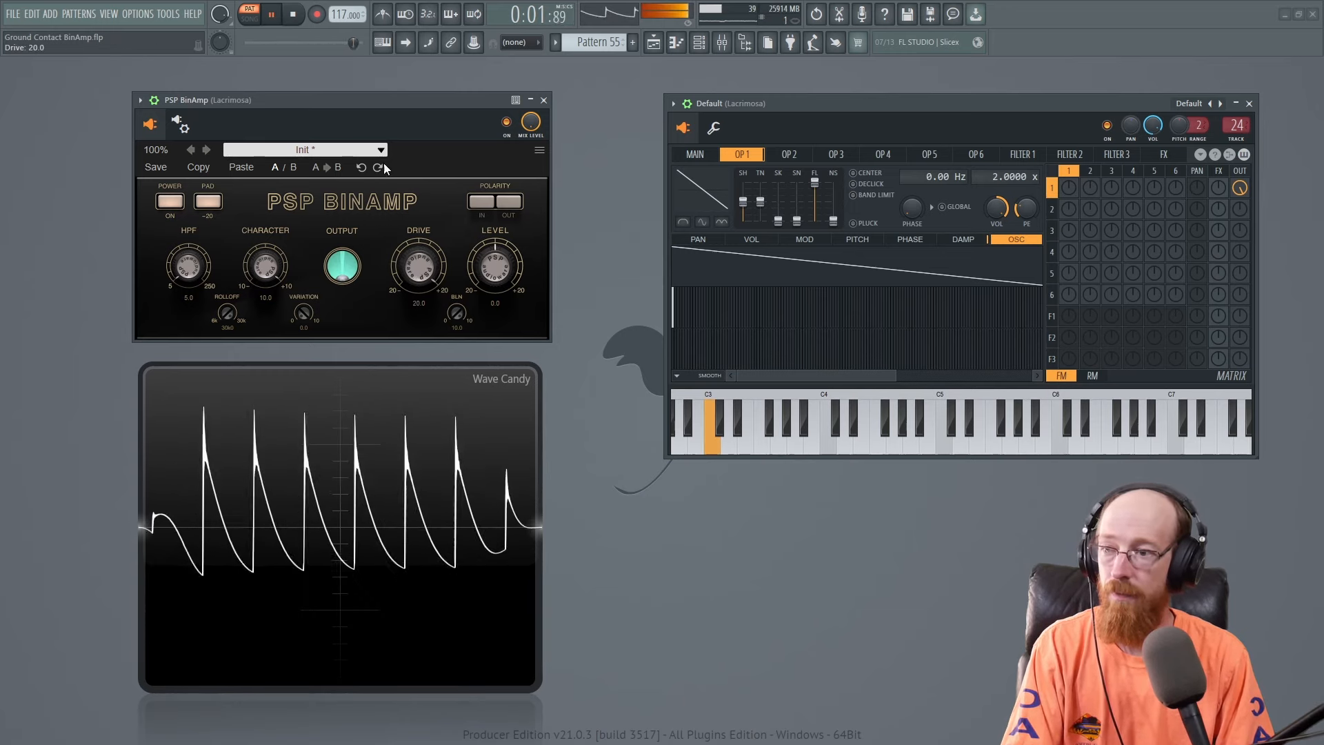
key("space")
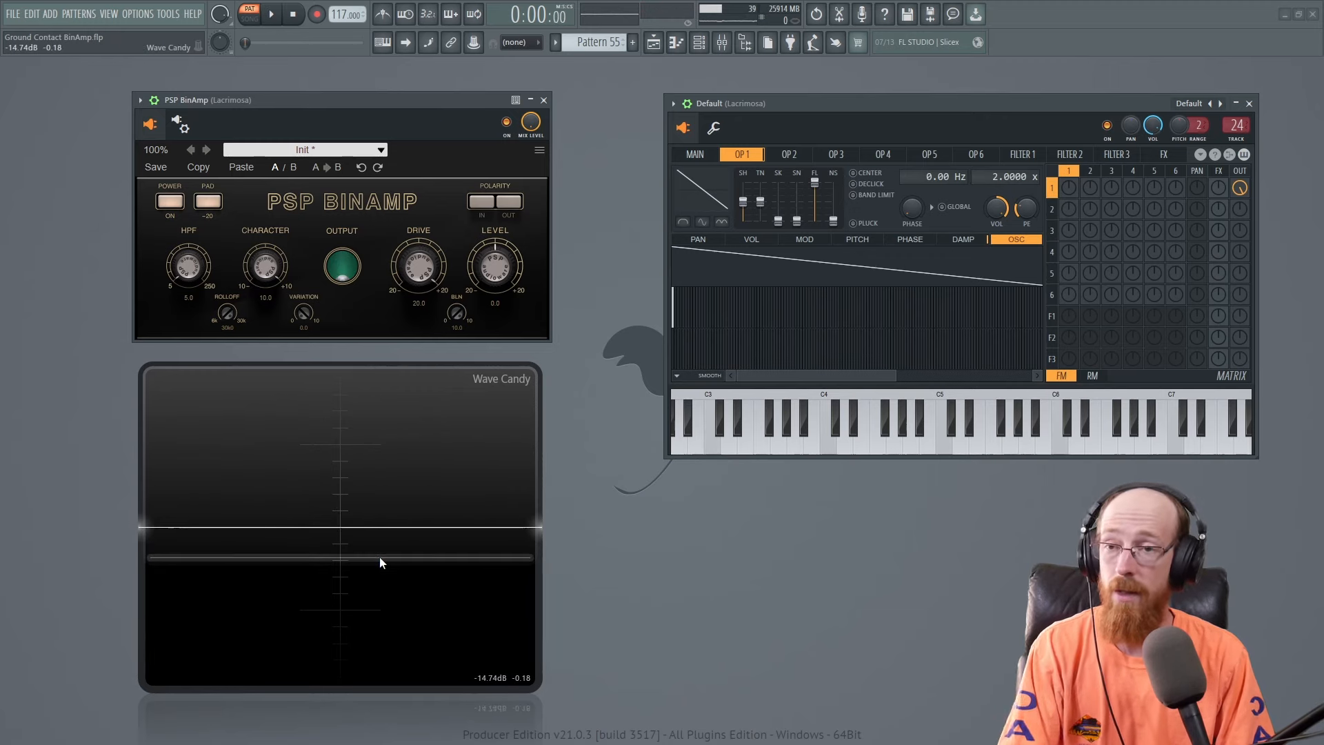
left_click(208, 201)
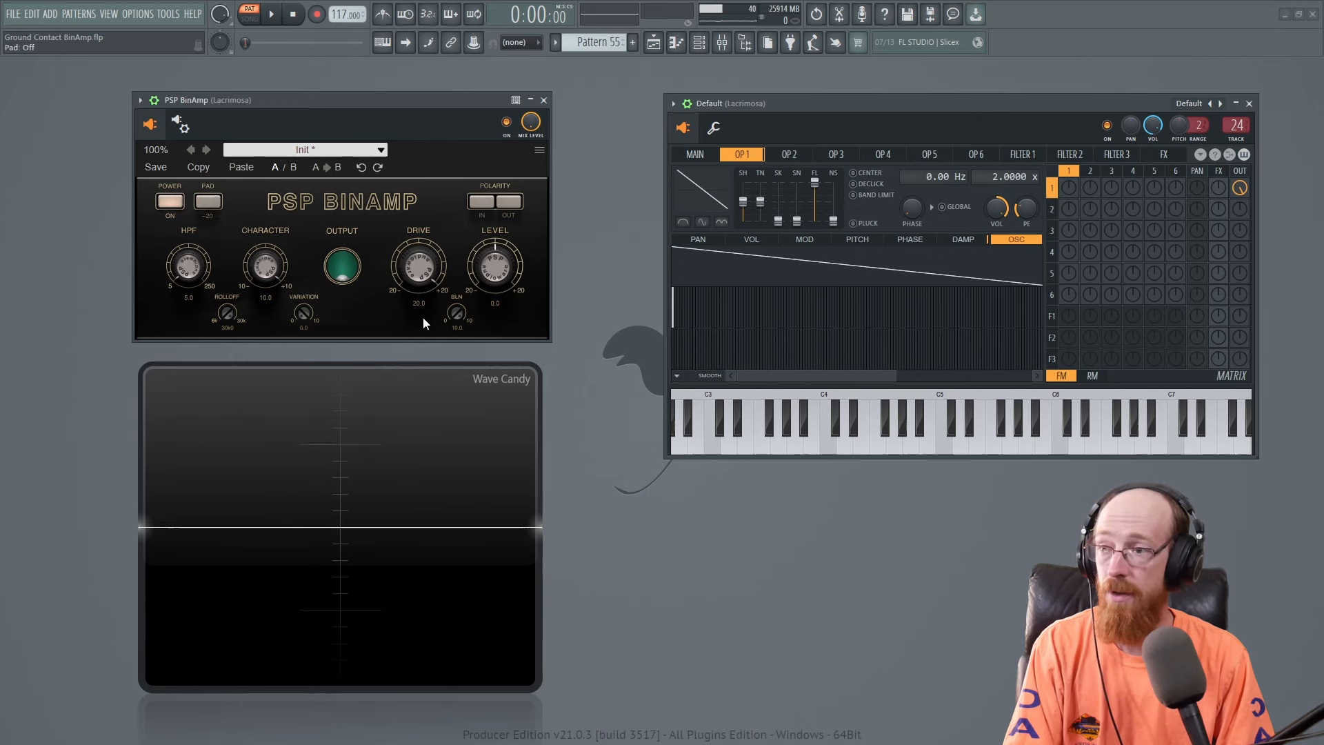
Lower Drive to -20.0, raise it to 1.7 while the pattern plays, and stop playback.
left_click_drag(423, 264, 544, 670)
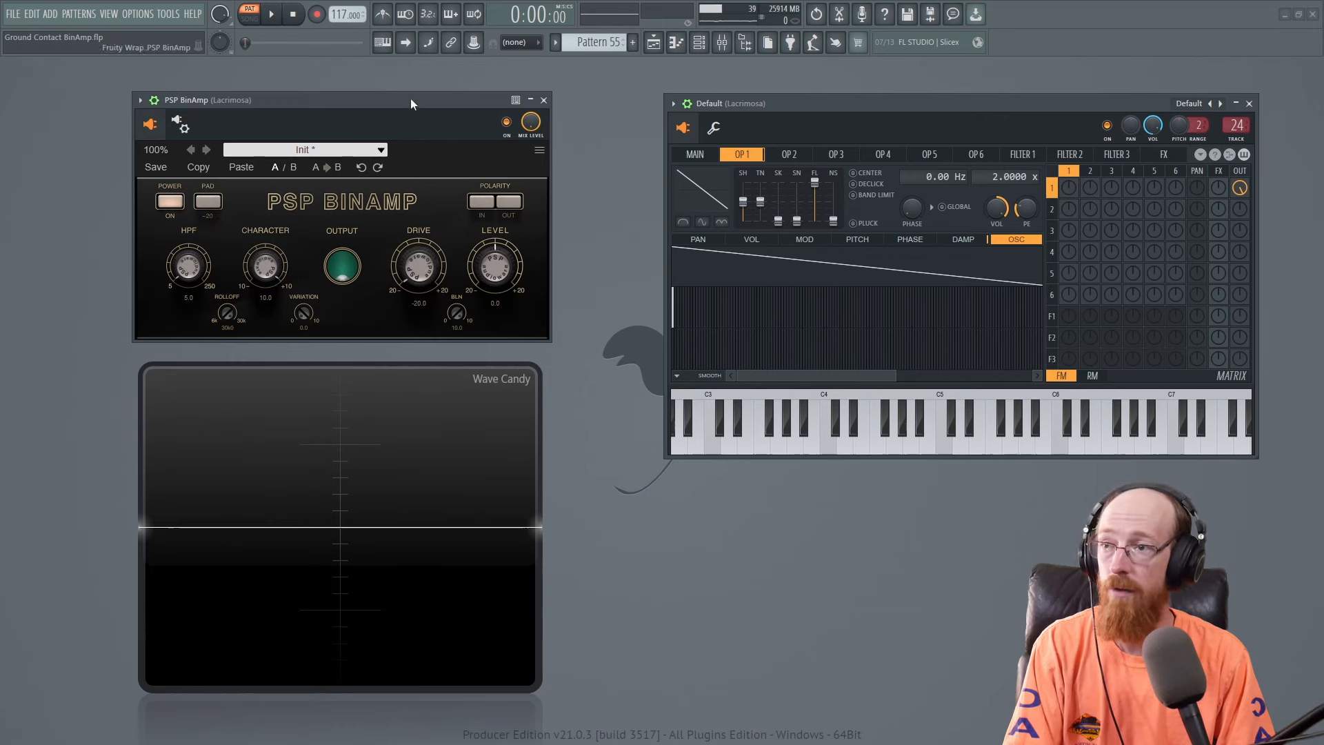
key("space")
left_click_drag(424, 269, 418, 177)
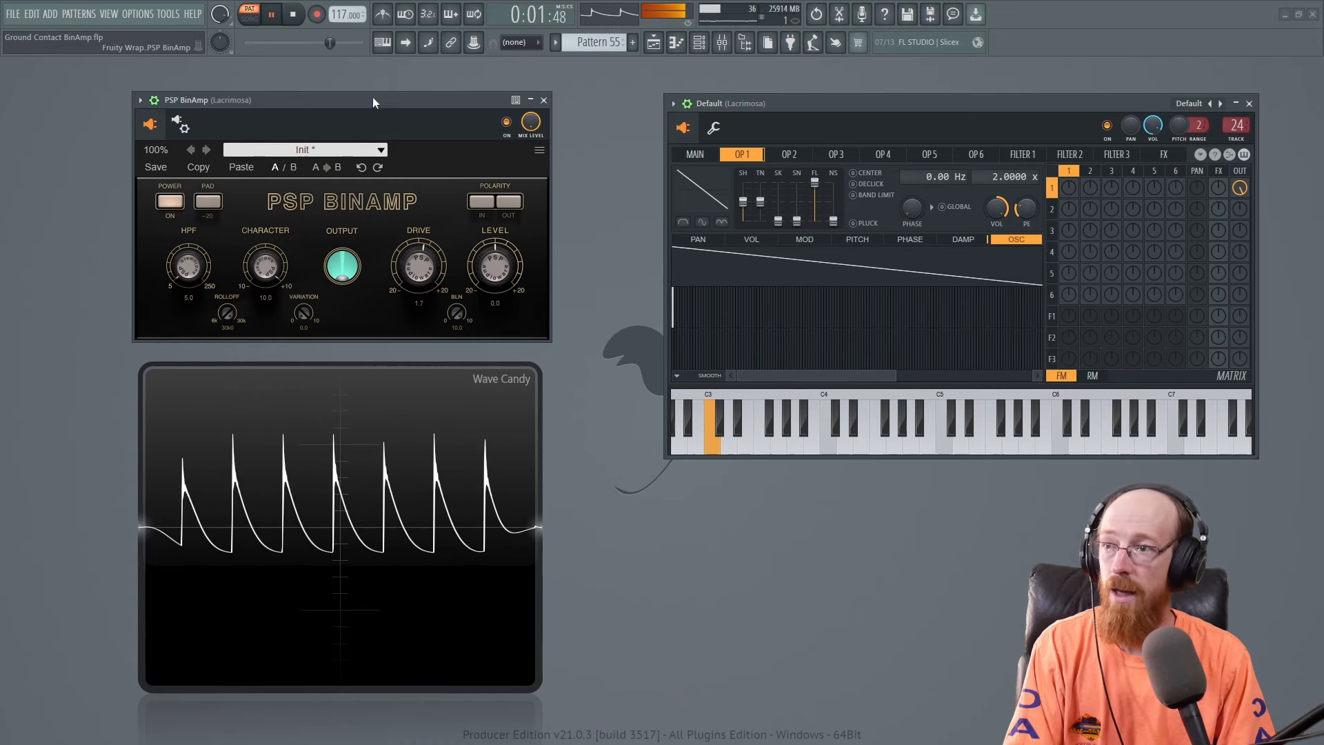
key("space")
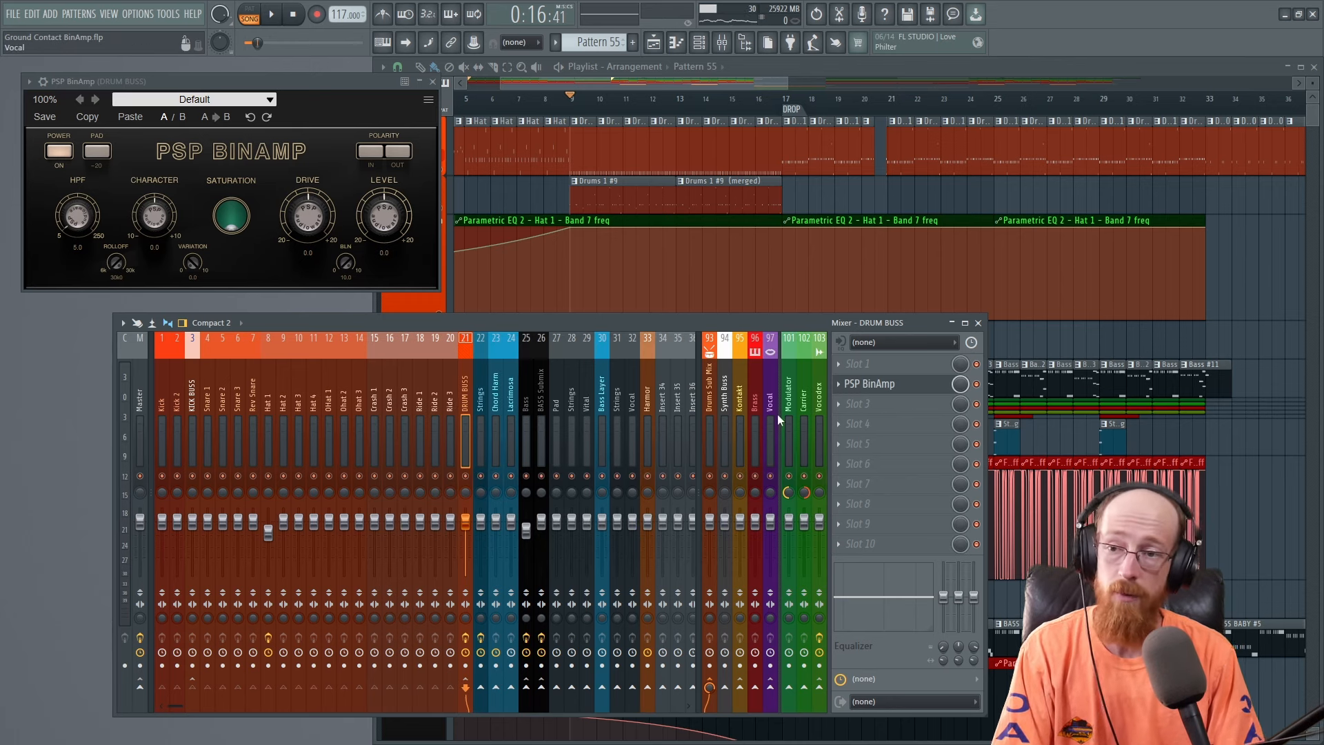
Play the song arrangement, solo the DRUM BUSS mixer track, and stop playback.
key("space")
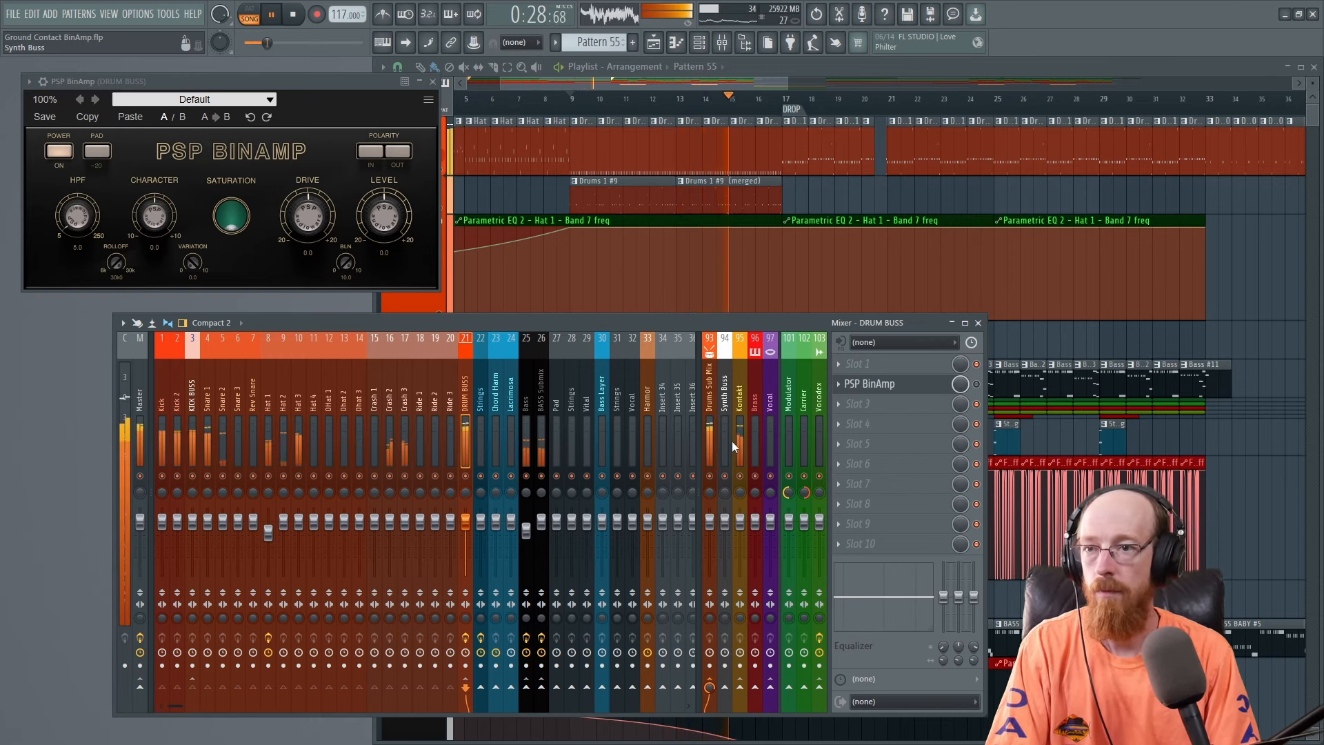
right_click(472, 475)
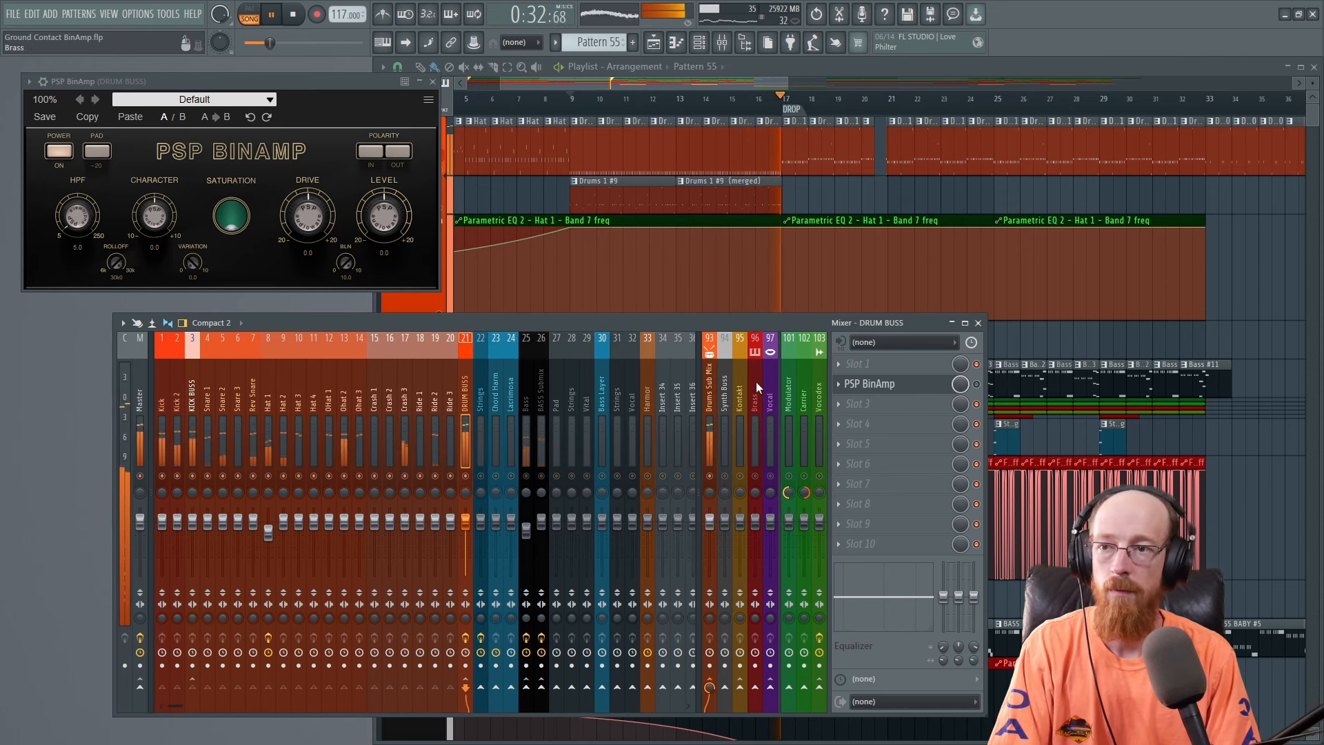
key("space")
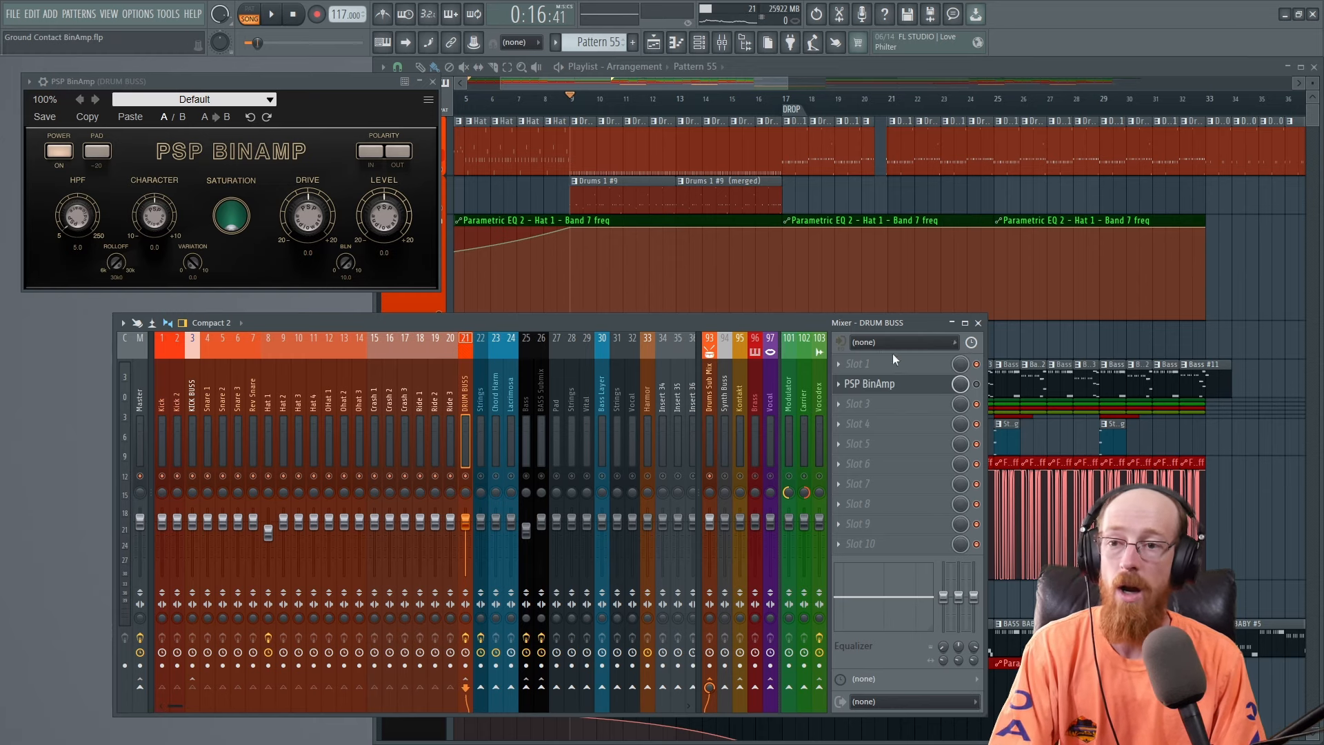
Toggle the pad on and back off in the DRUM BUSS BinAmp, and lower its Drive to -20.0 during playback.
left_click(95, 147)
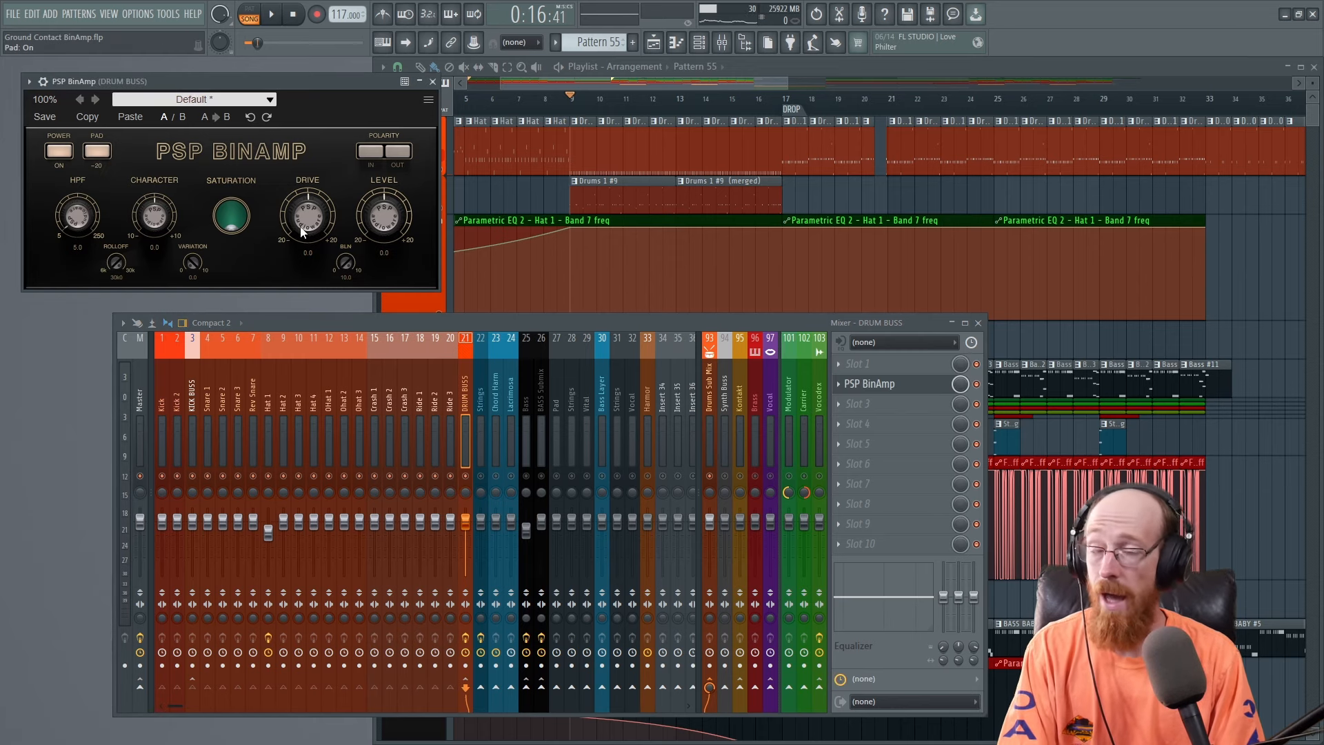
left_click(100, 155)
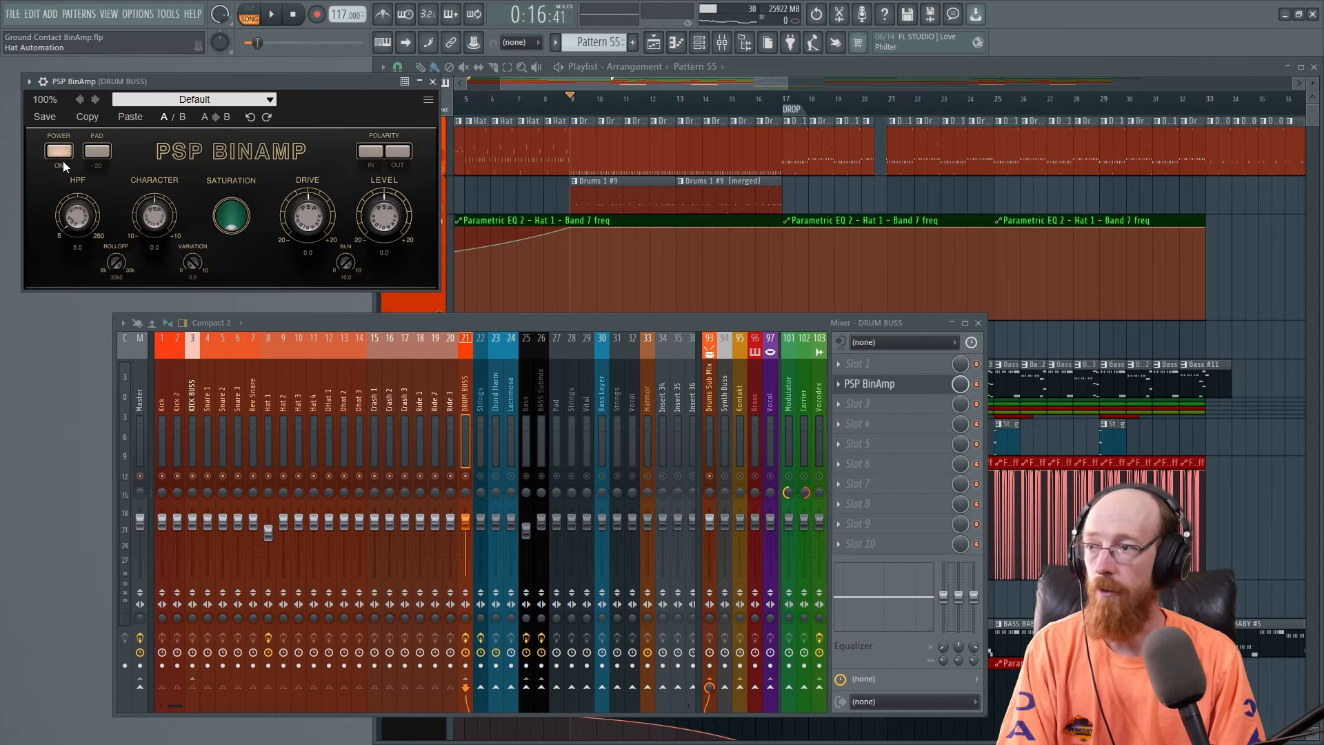
key("space")
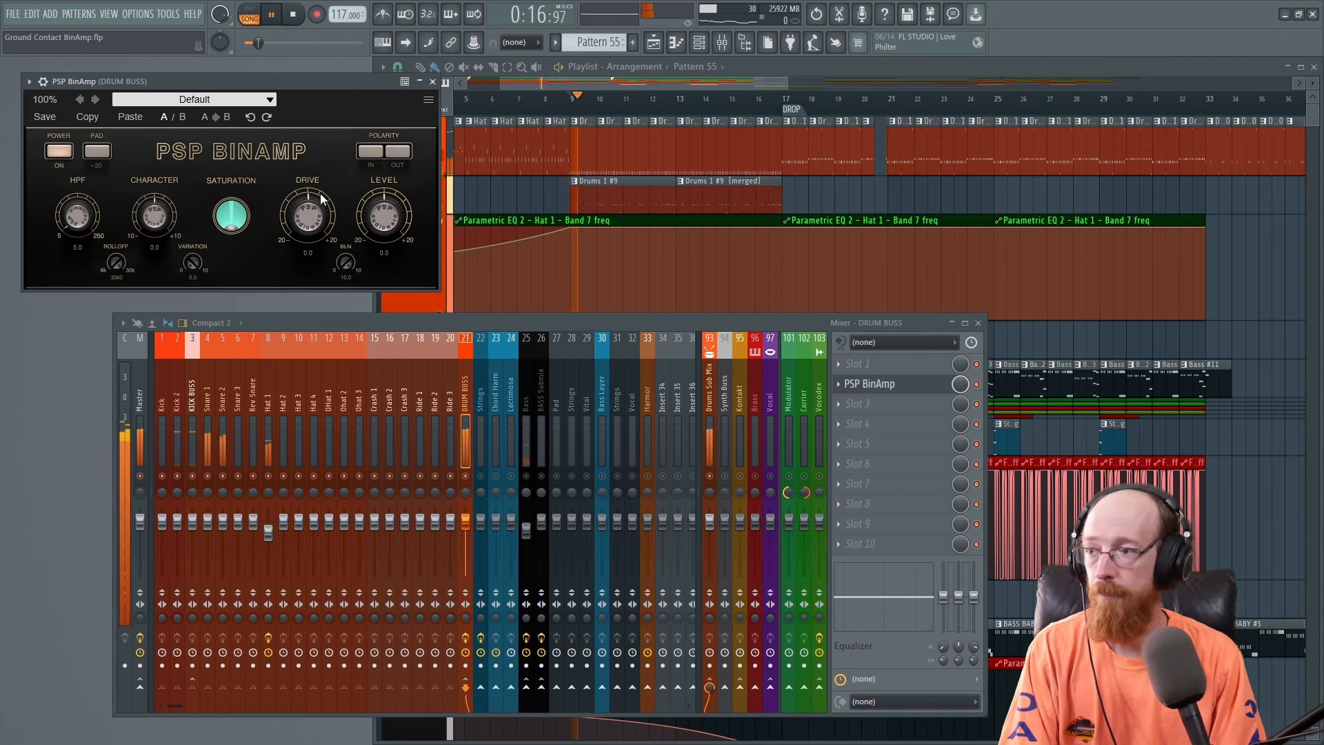
left_click_drag(301, 229, 332, 277)
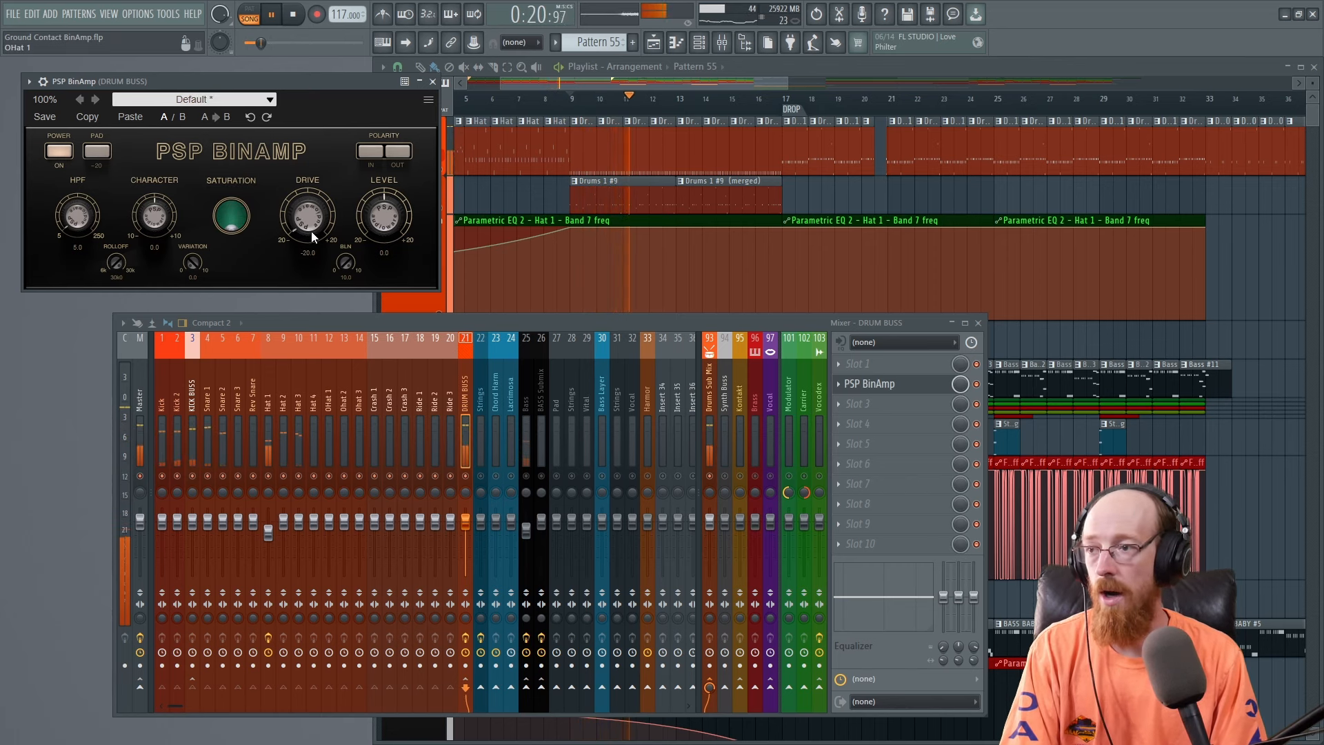
During playback, raise the DRUM BUSS BinAmp's Drive to 20.0, compare with the -20 pad on and Drive at -20.0, and stop playback.
left_click_drag(312, 230, 248, 7)
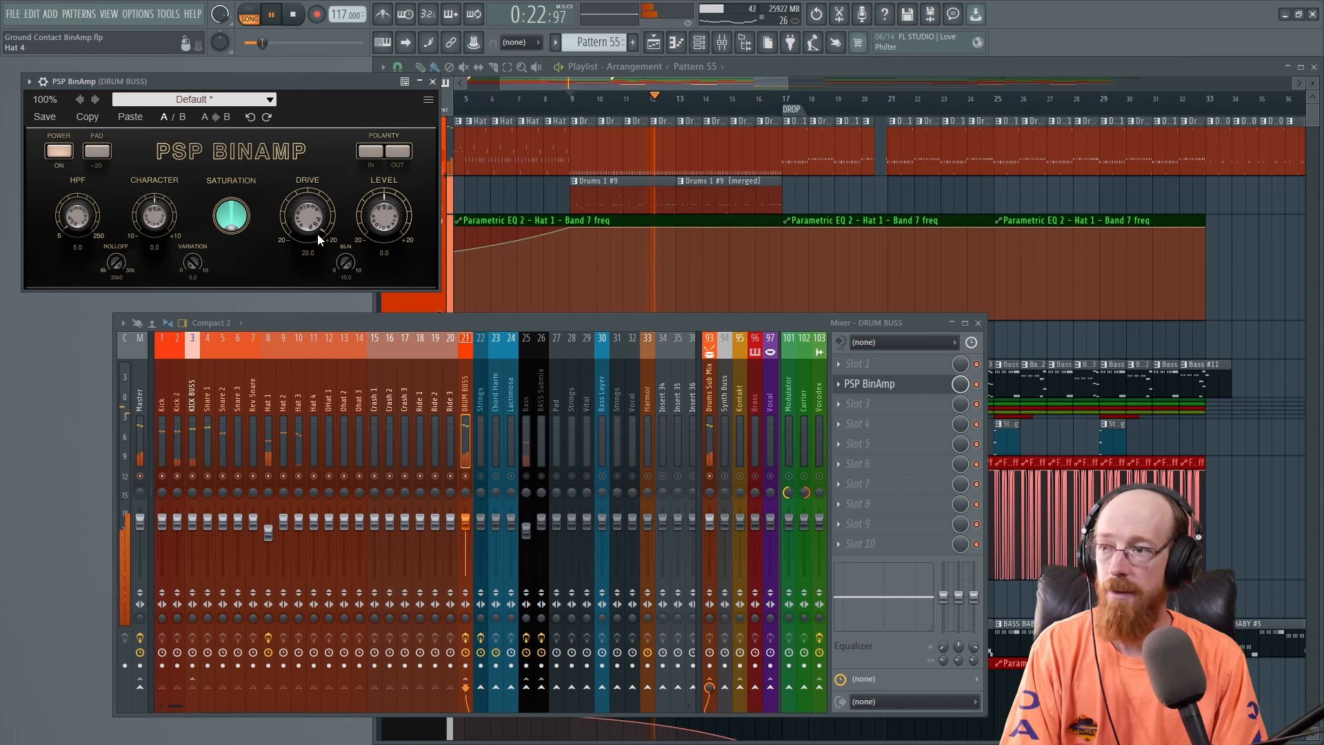
left_click(103, 152)
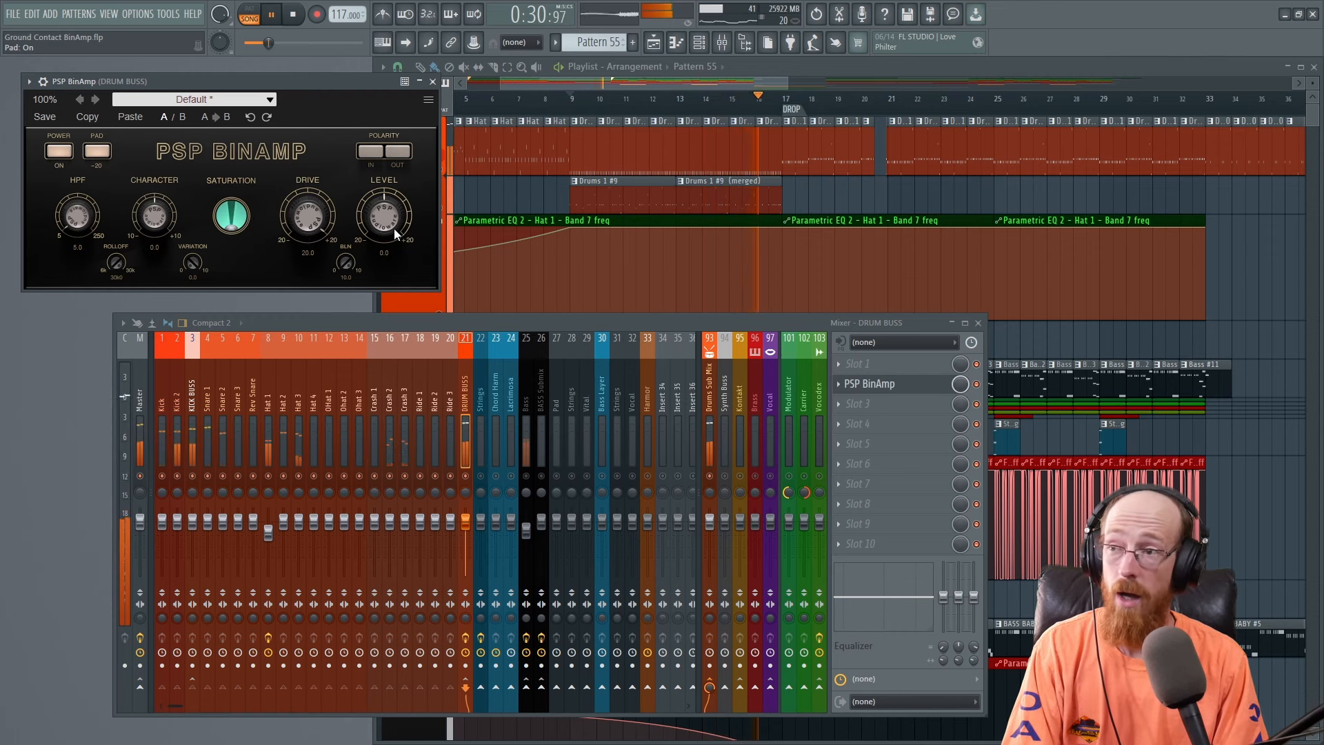
left_click_drag(311, 224, 309, 317)
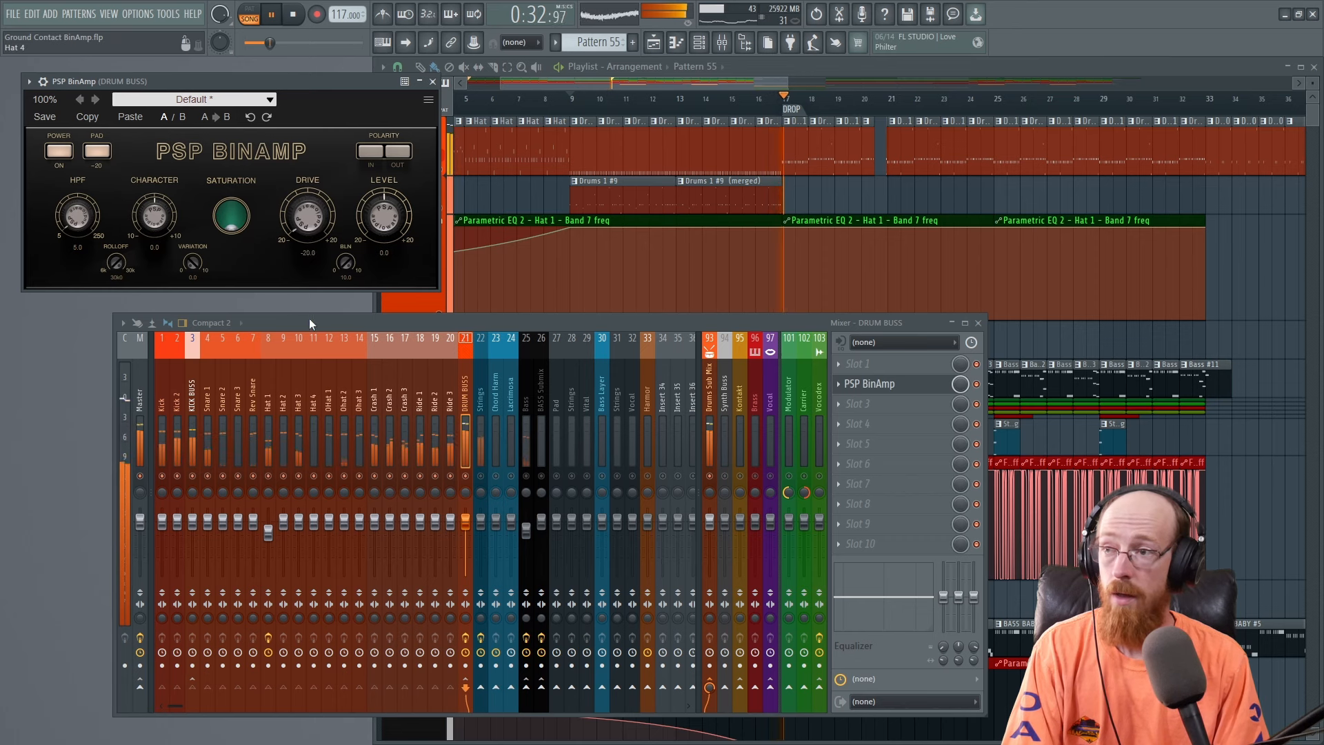
key("space")
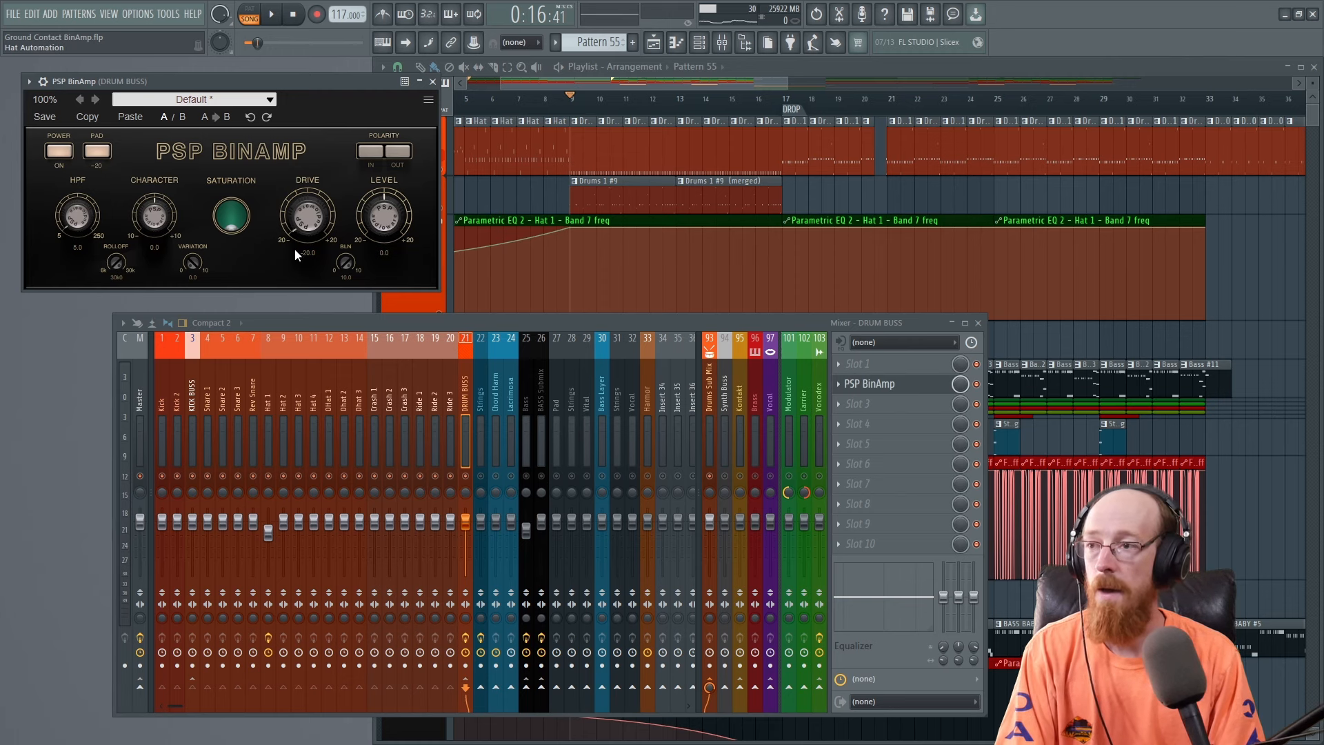
With playback stopped, toggle the -20 pad off and on, leaving it off.
left_click(98, 151)
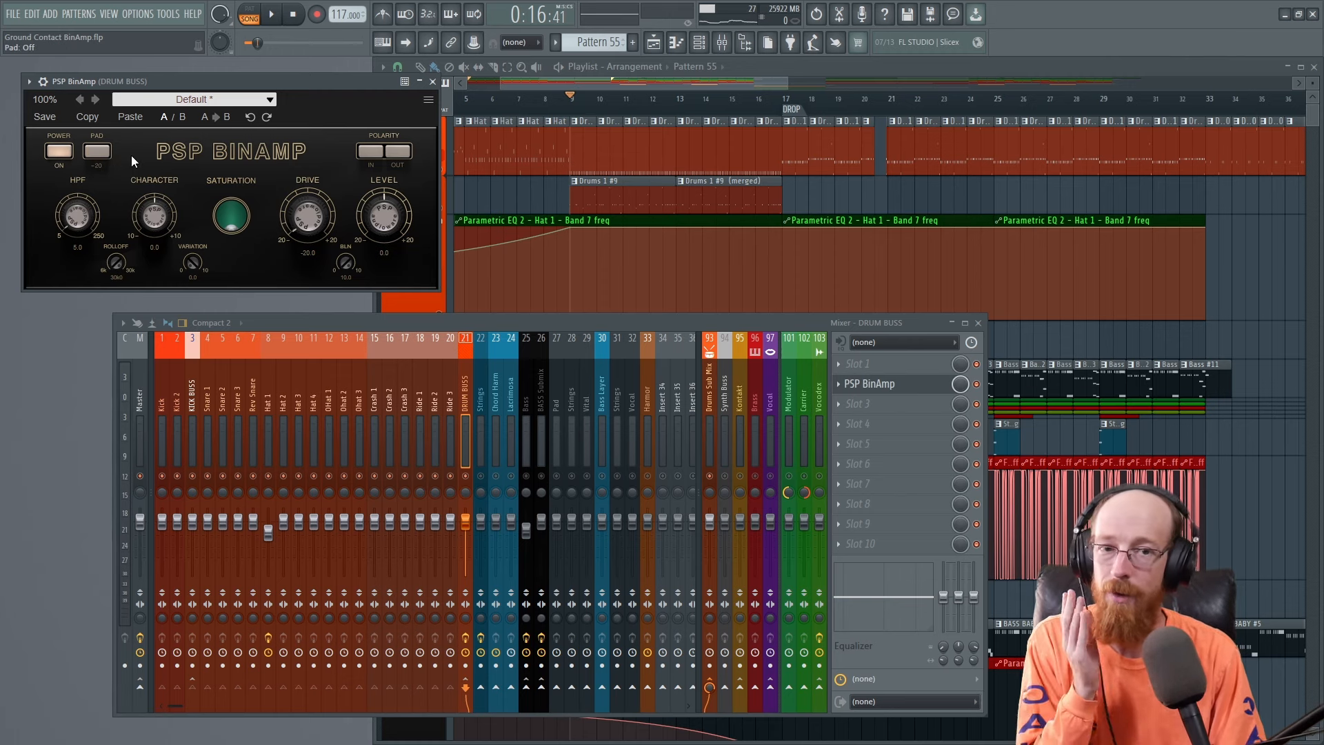
left_click(97, 147)
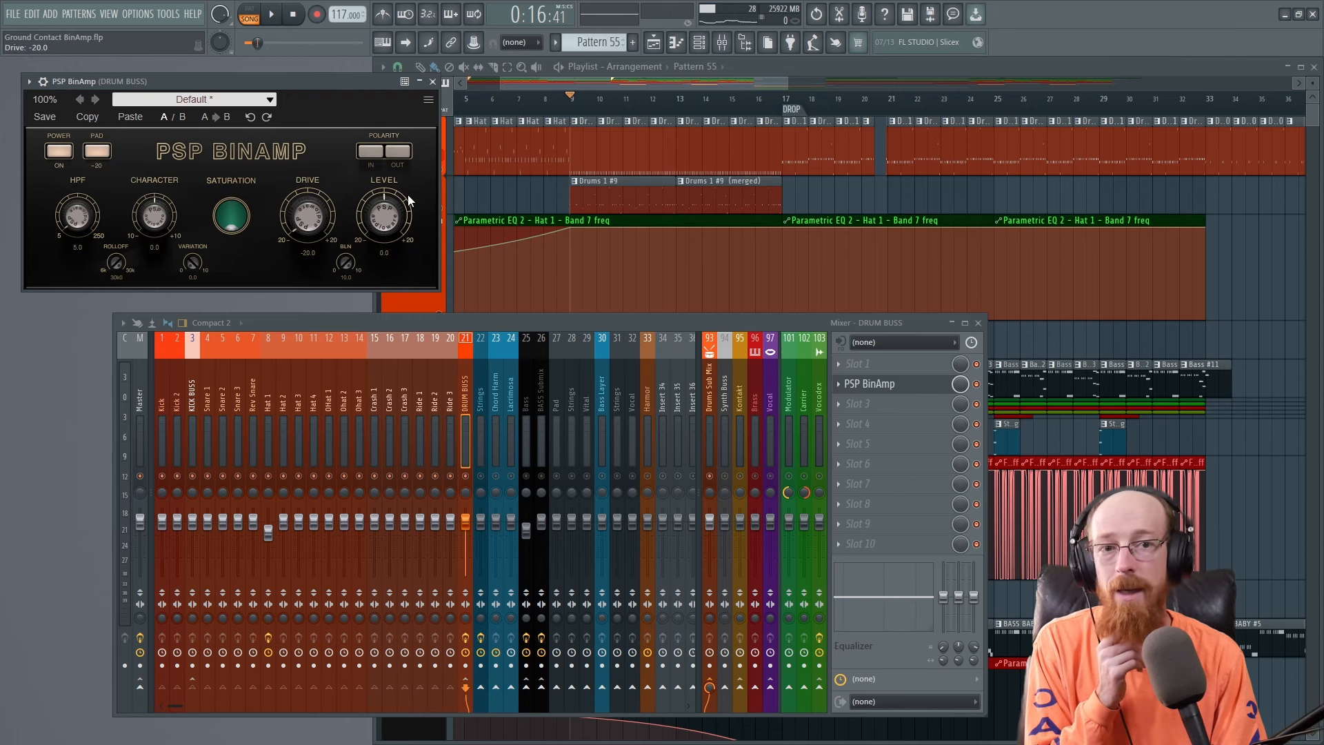
left_click(96, 158)
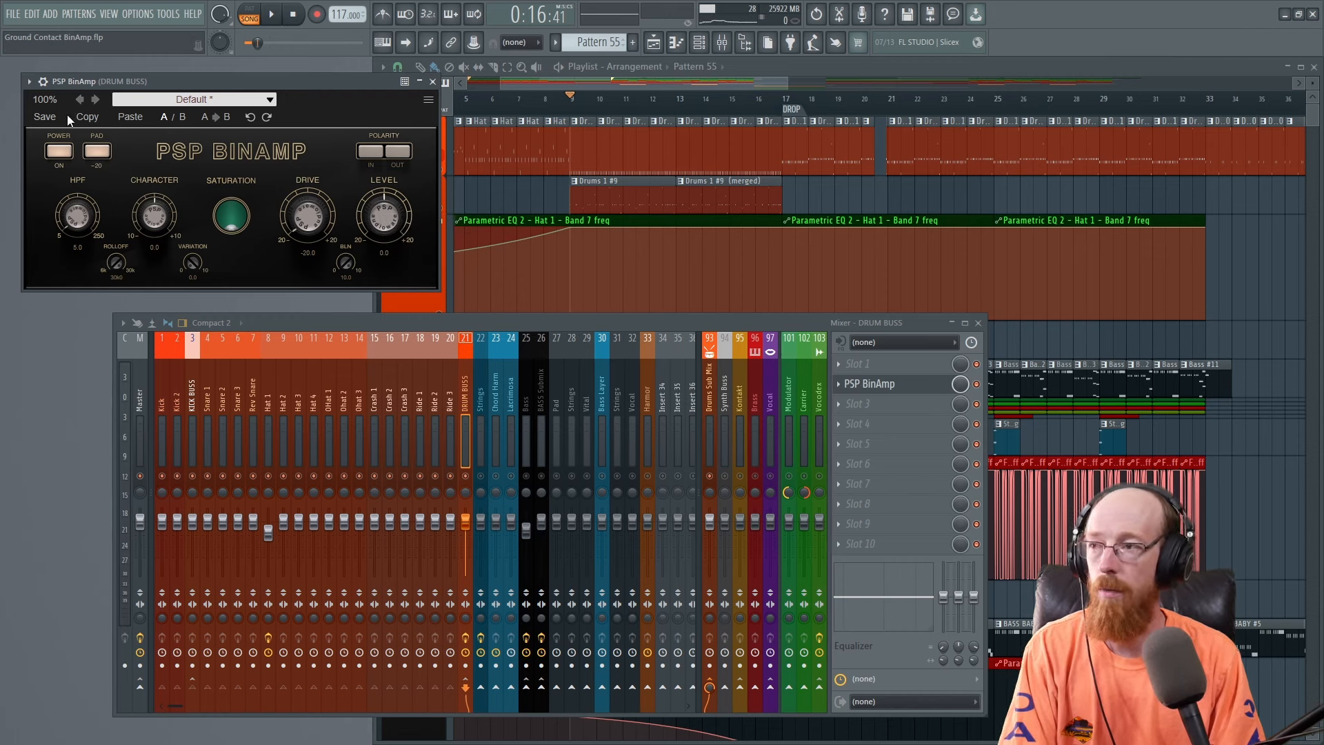
left_click(100, 152)
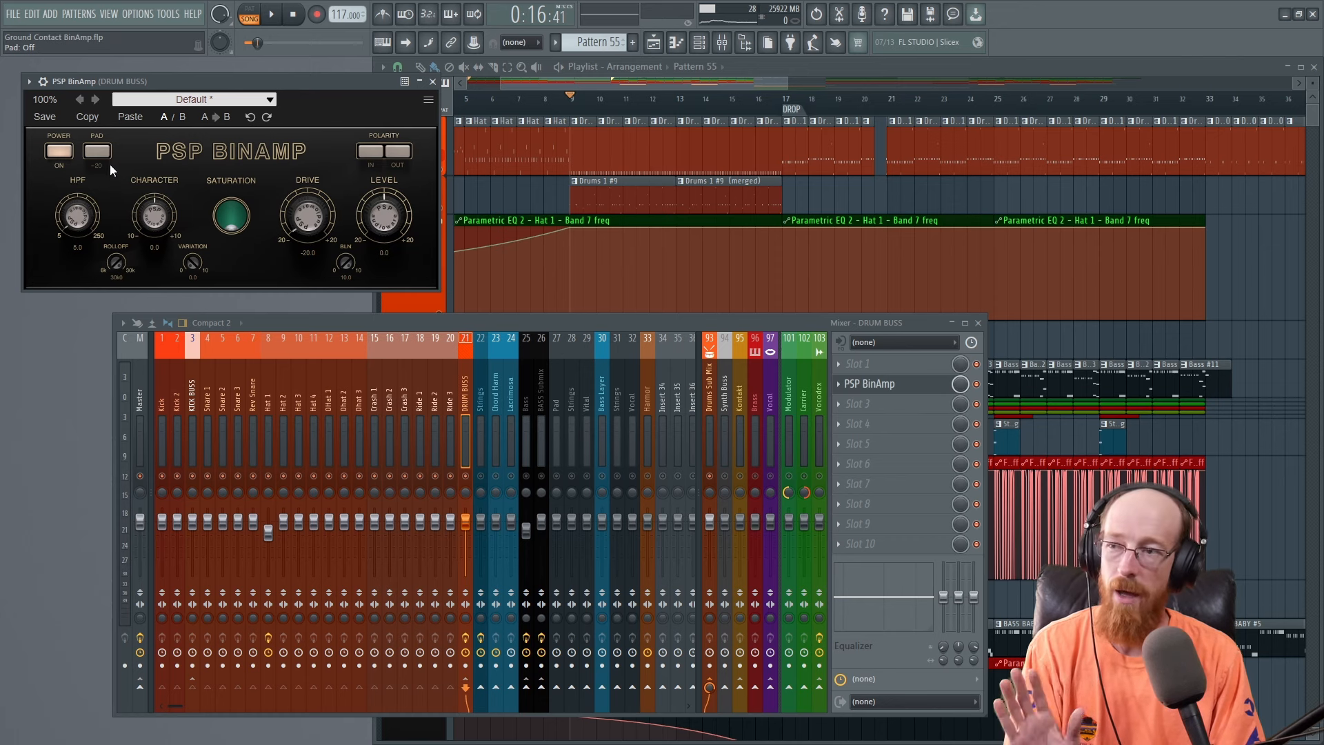
Raise Drive to 20.0 and engage the HPF, audition the drums while lowering Drive to -20.0, and stop playback.
left_click_drag(312, 218, 305, 44)
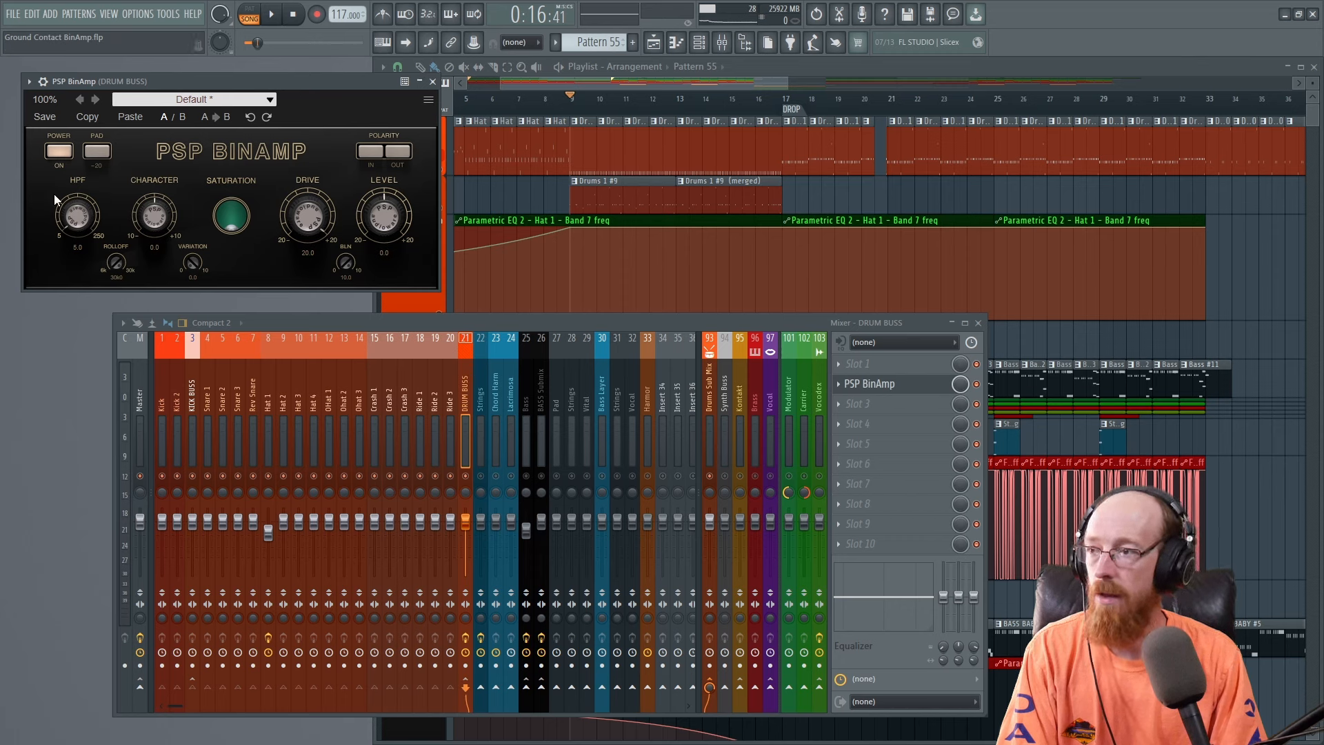
left_click_drag(77, 220, 76, 191)
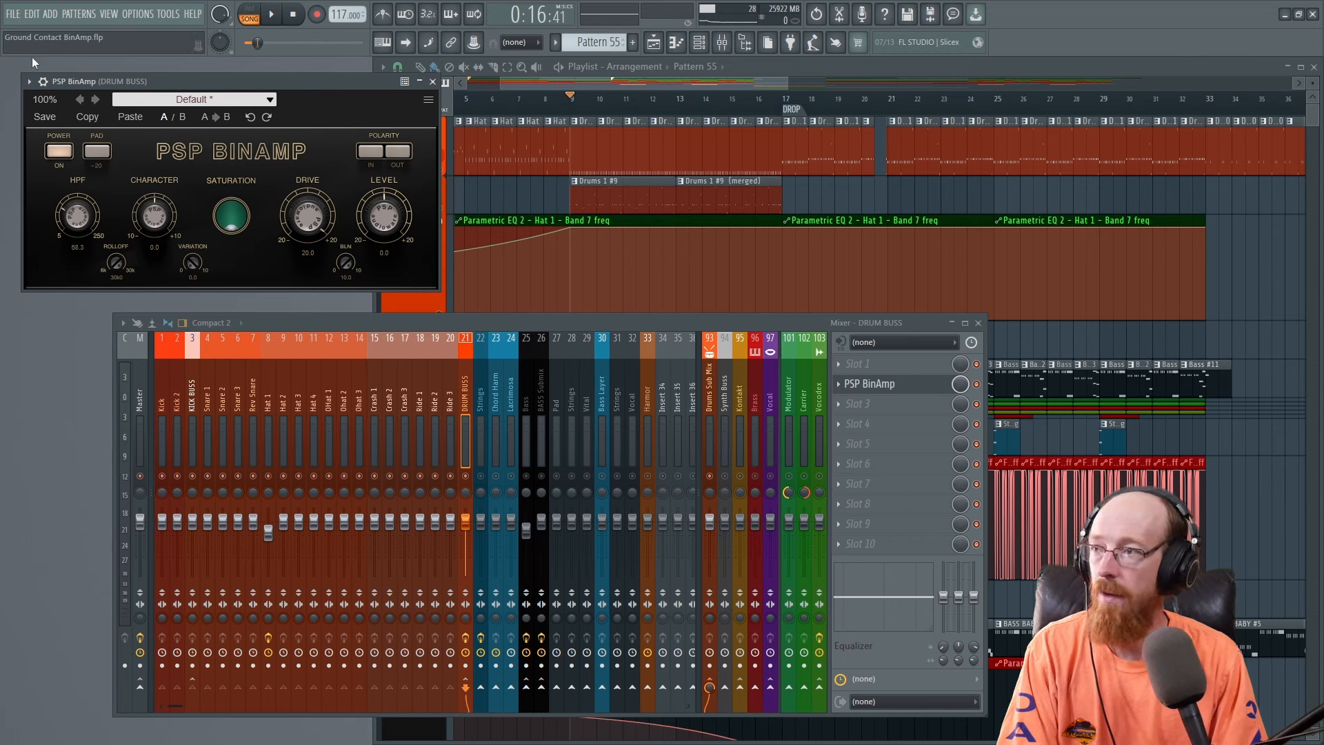
key("space")
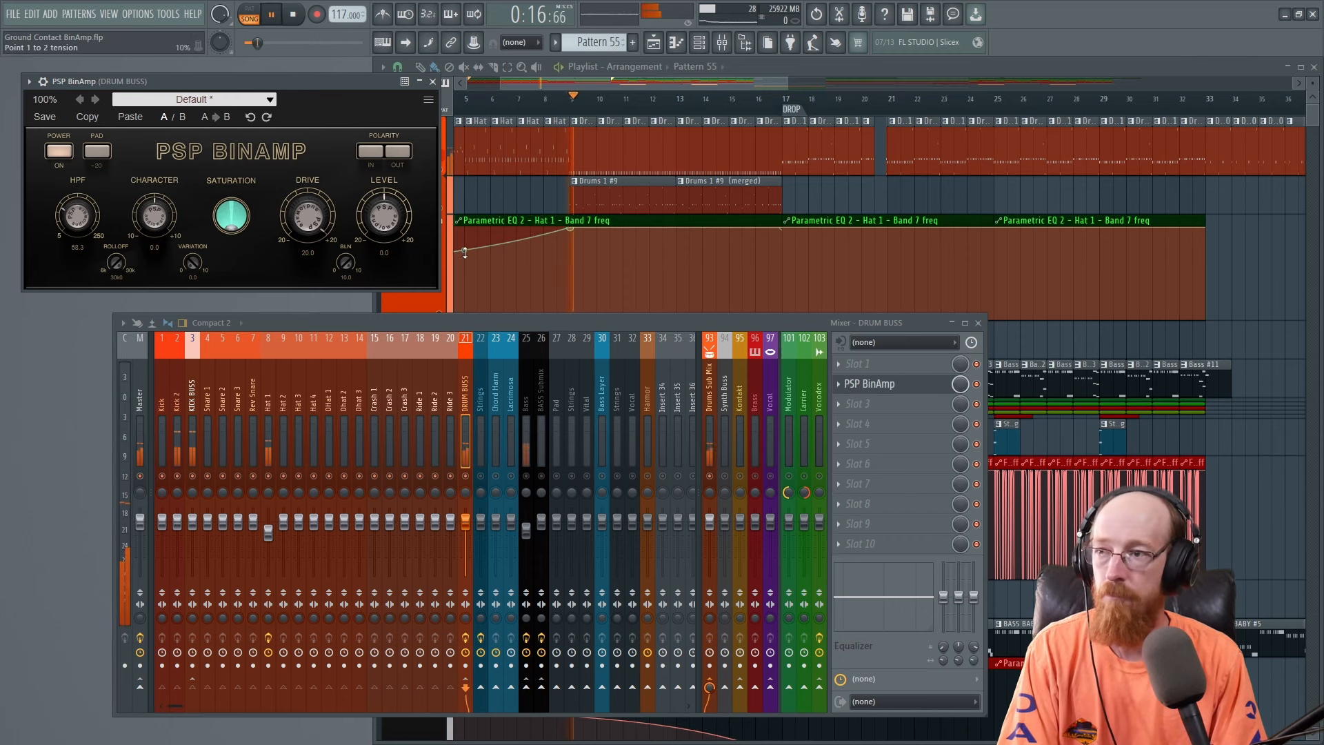
left_click_drag(306, 218, 412, 573)
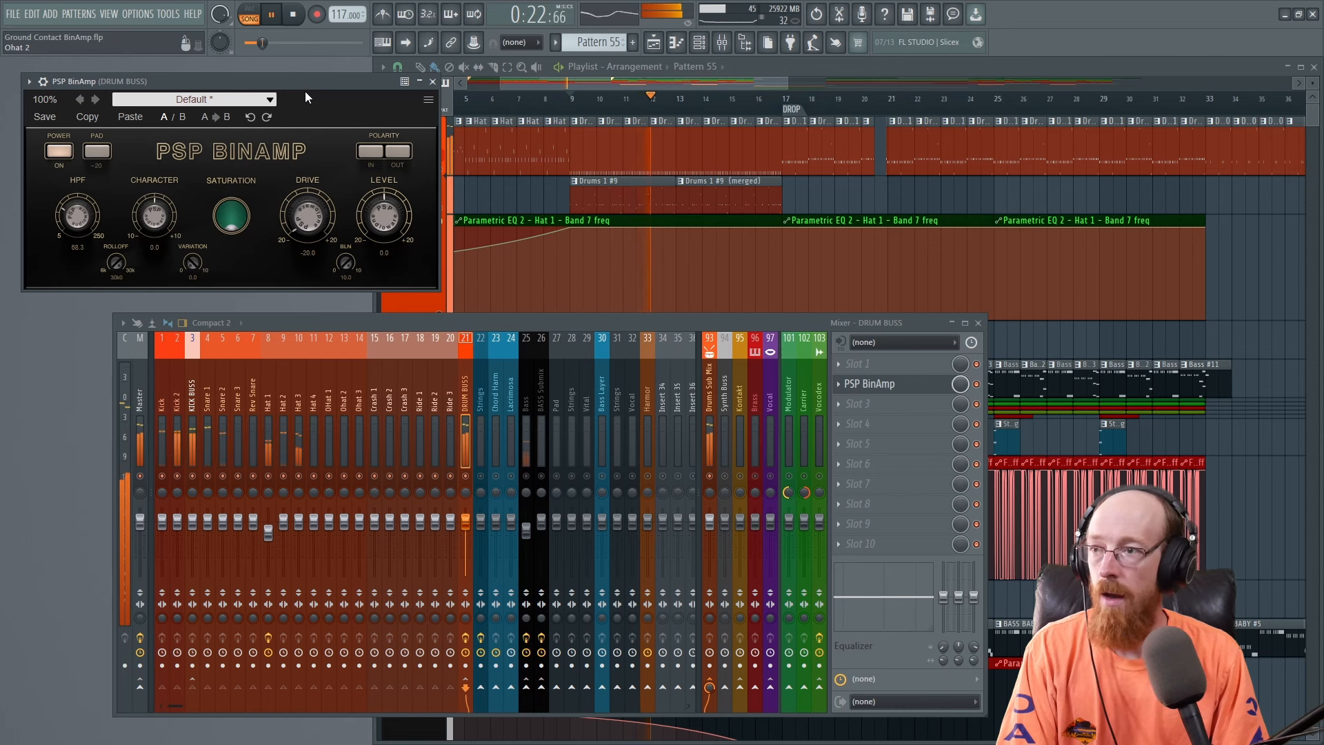
key("space")
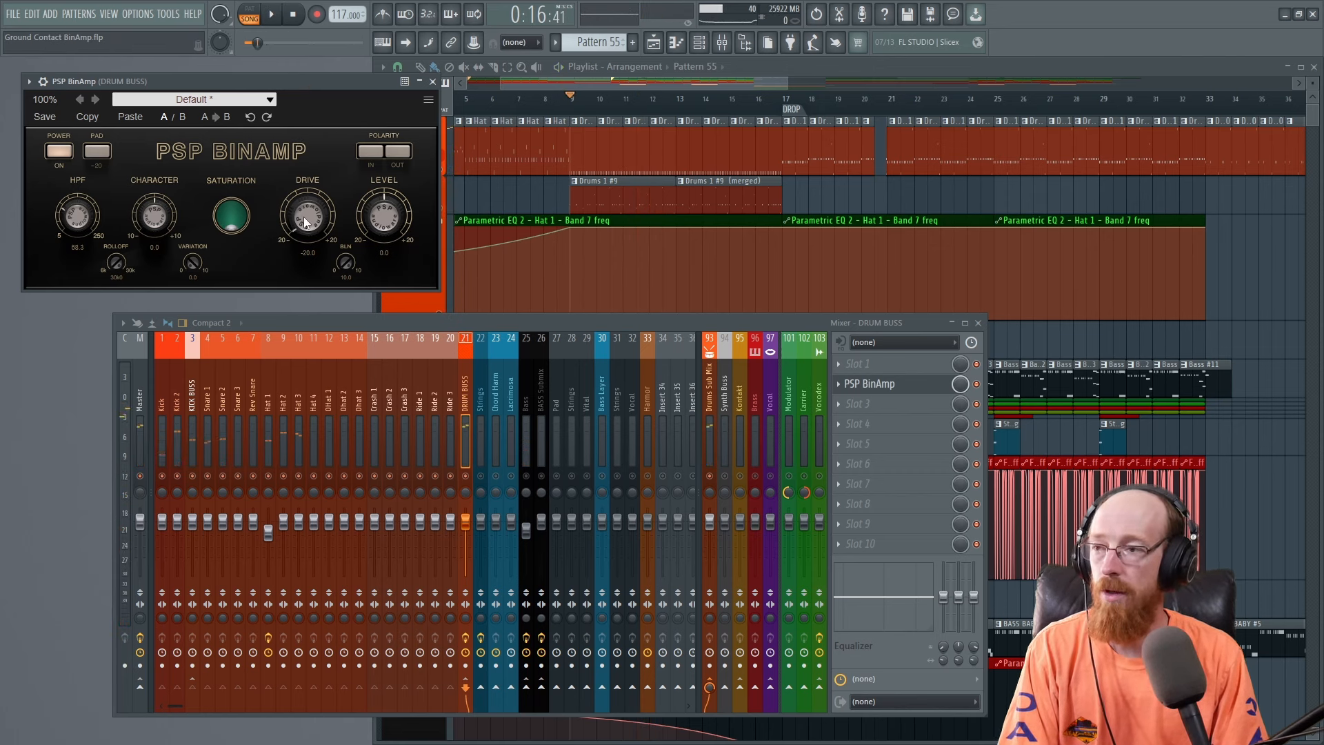
With playback stopped, sweep Drive up through -6.3 and 0.7 and return it to -20.0.
left_click_drag(305, 223, 303, 196)
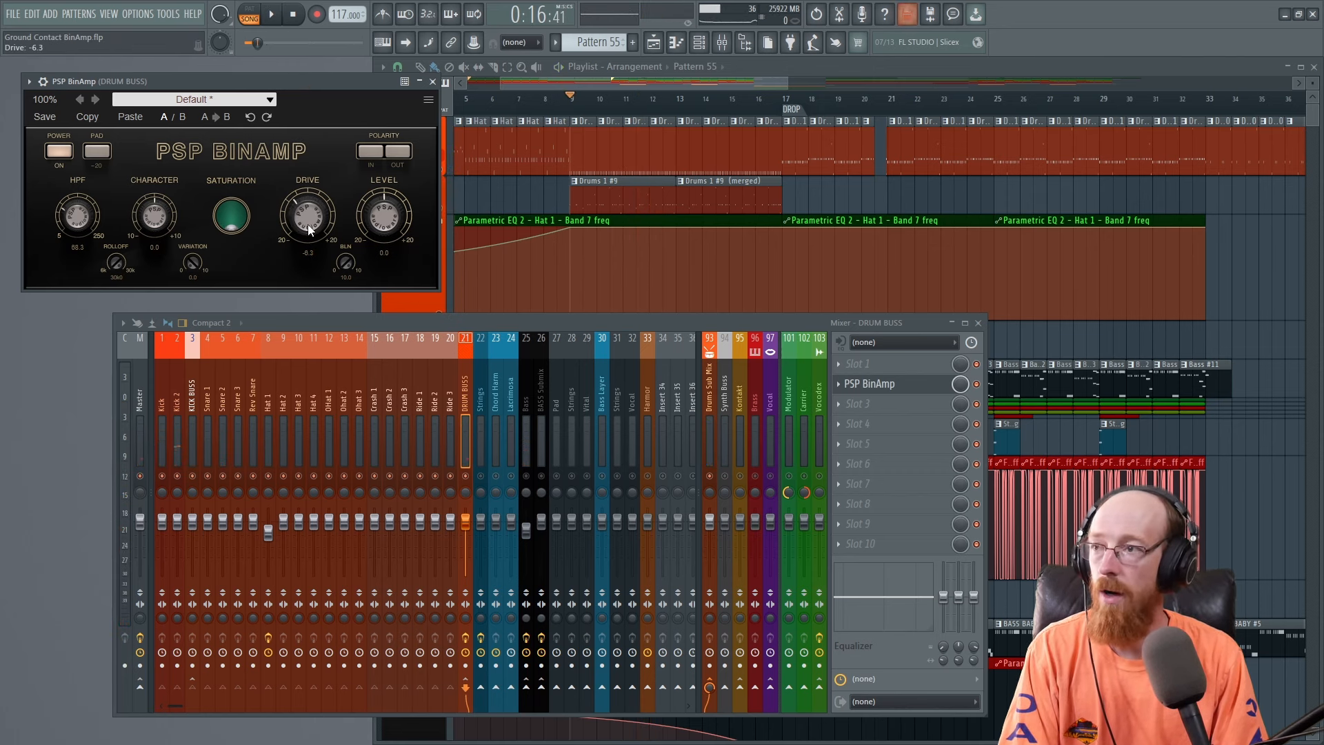
left_click_drag(305, 222, 314, 205)
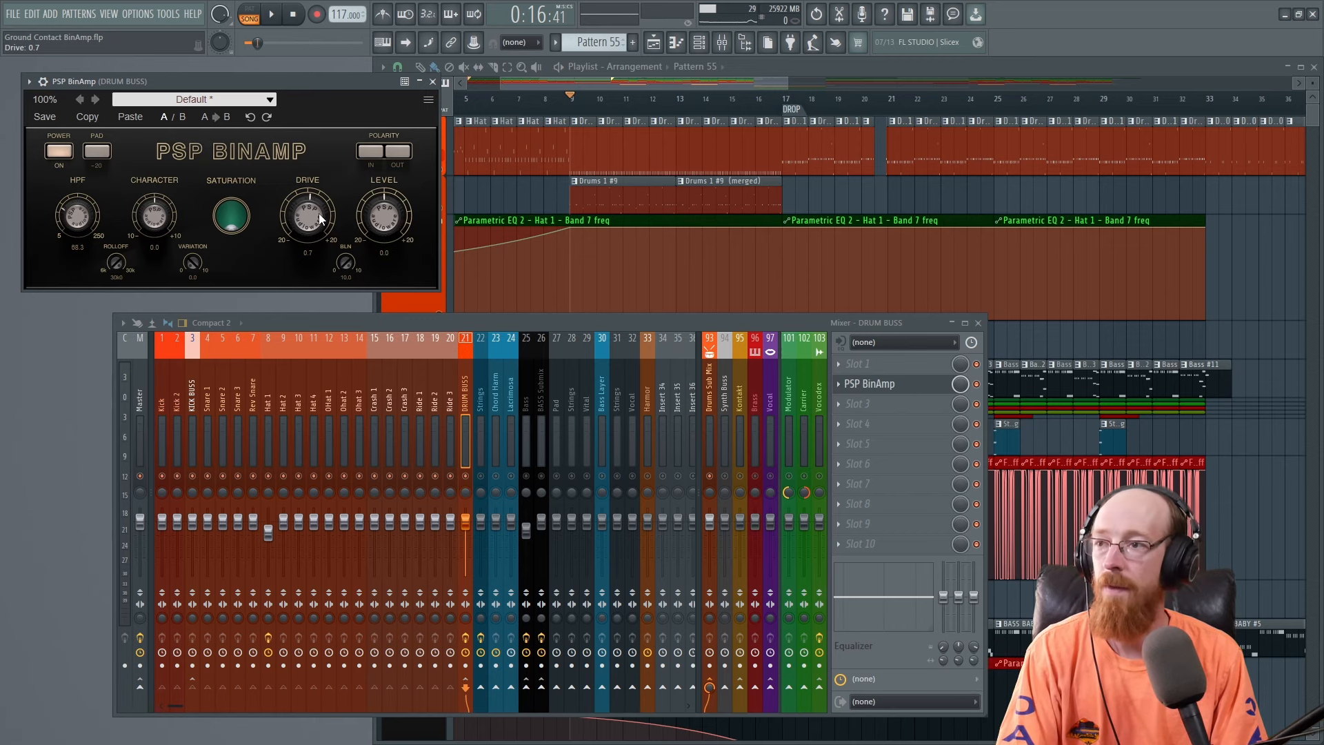
left_click_drag(308, 220, 317, 278)
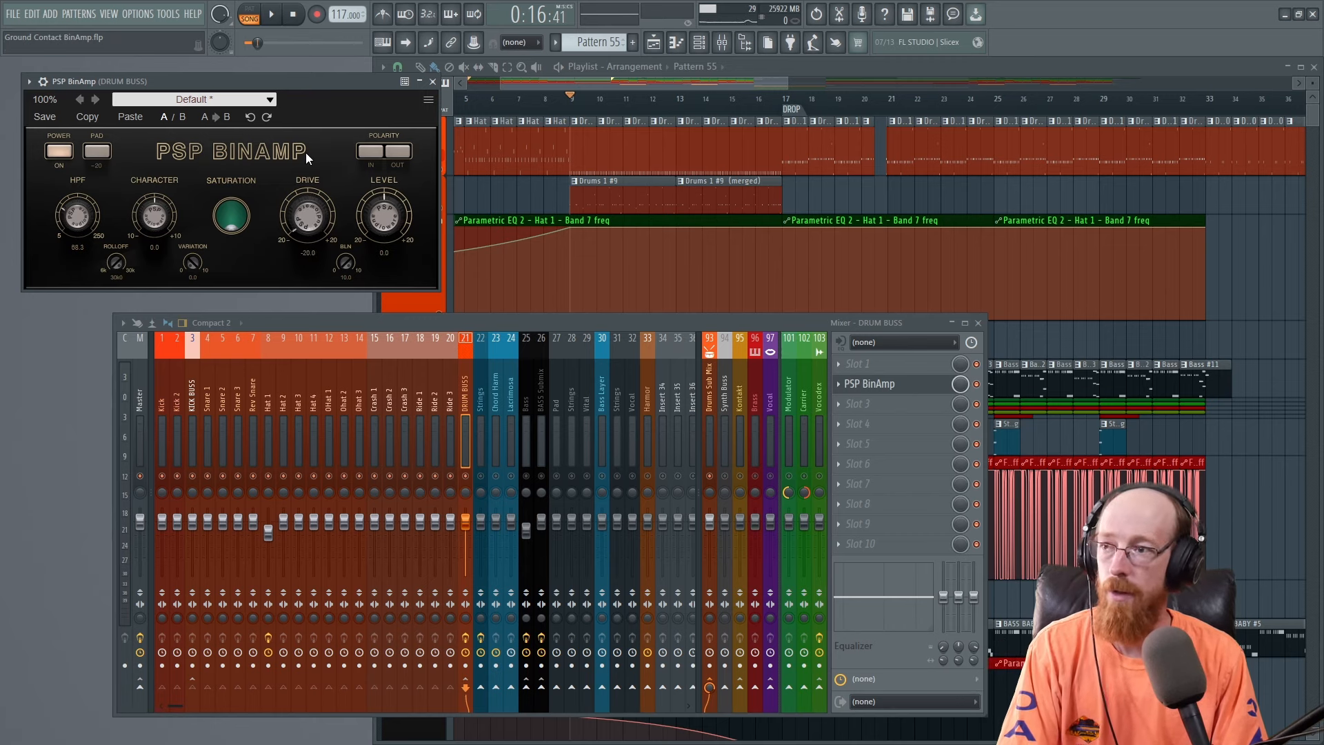
Play the song, bring Drive up gradually through -9.6 to 1.2, and stop playback.
key("space")
left_click_drag(309, 209, 307, 147)
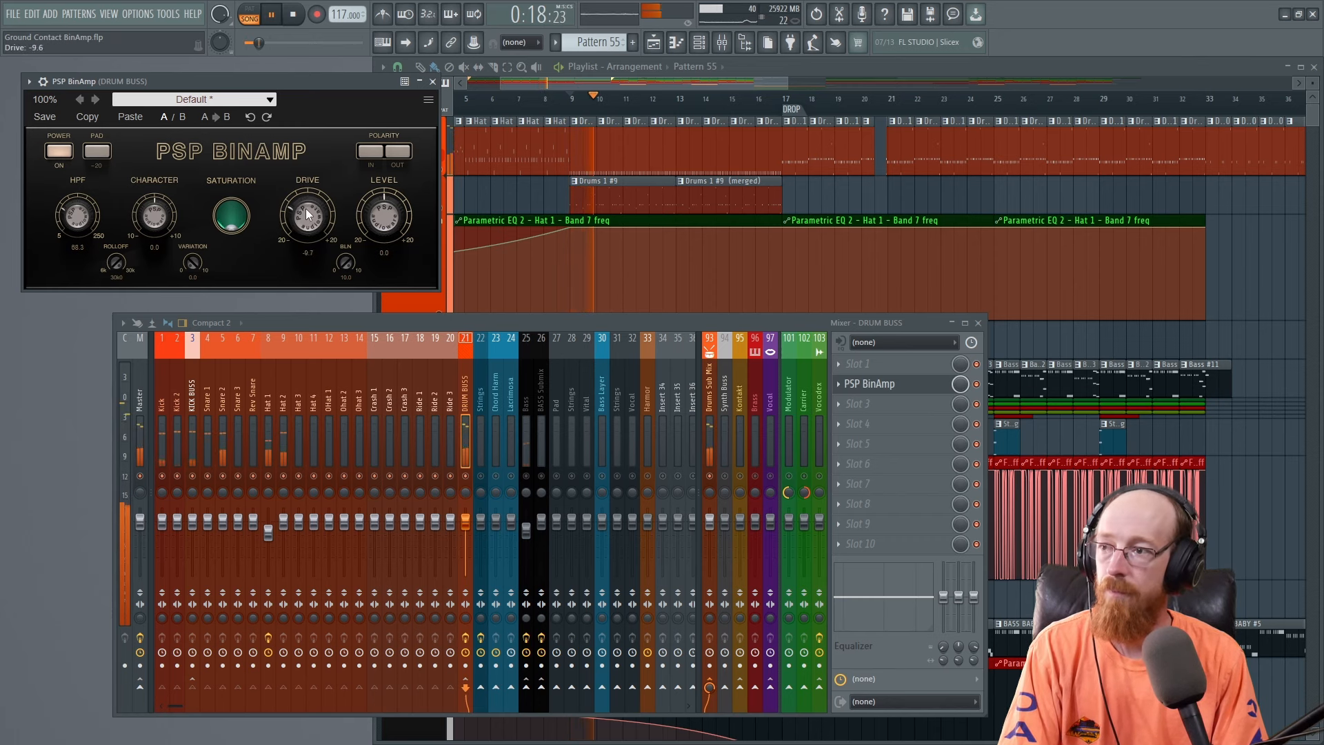
left_click_drag(309, 215, 309, 193)
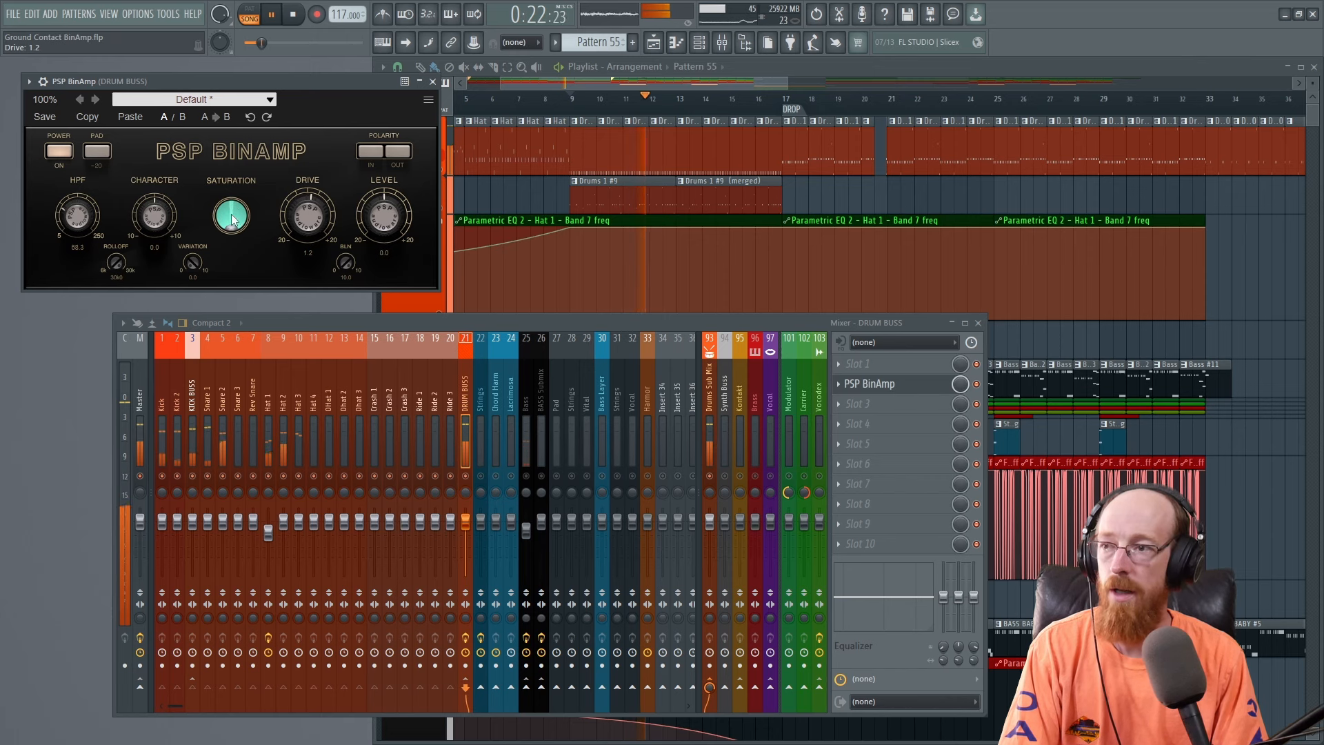
double_click(303, 223)
key("ctrl+z")
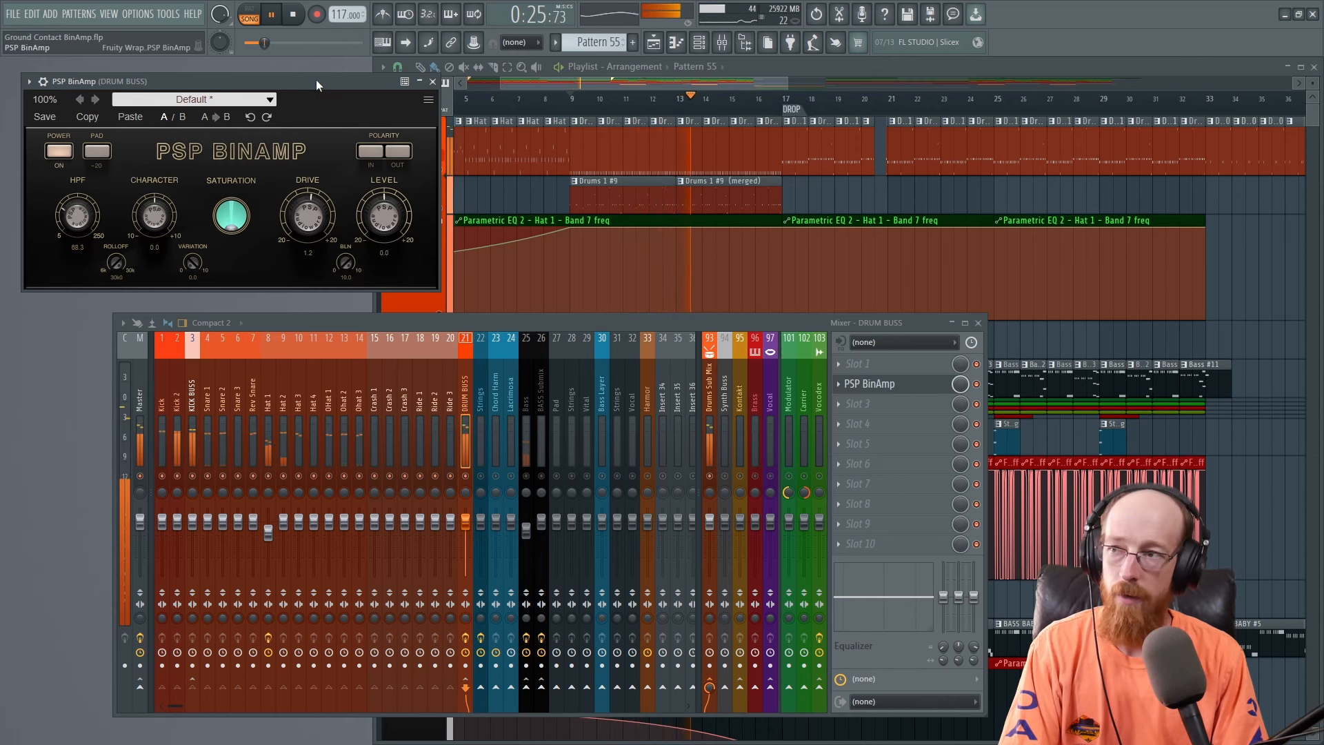
key("space")
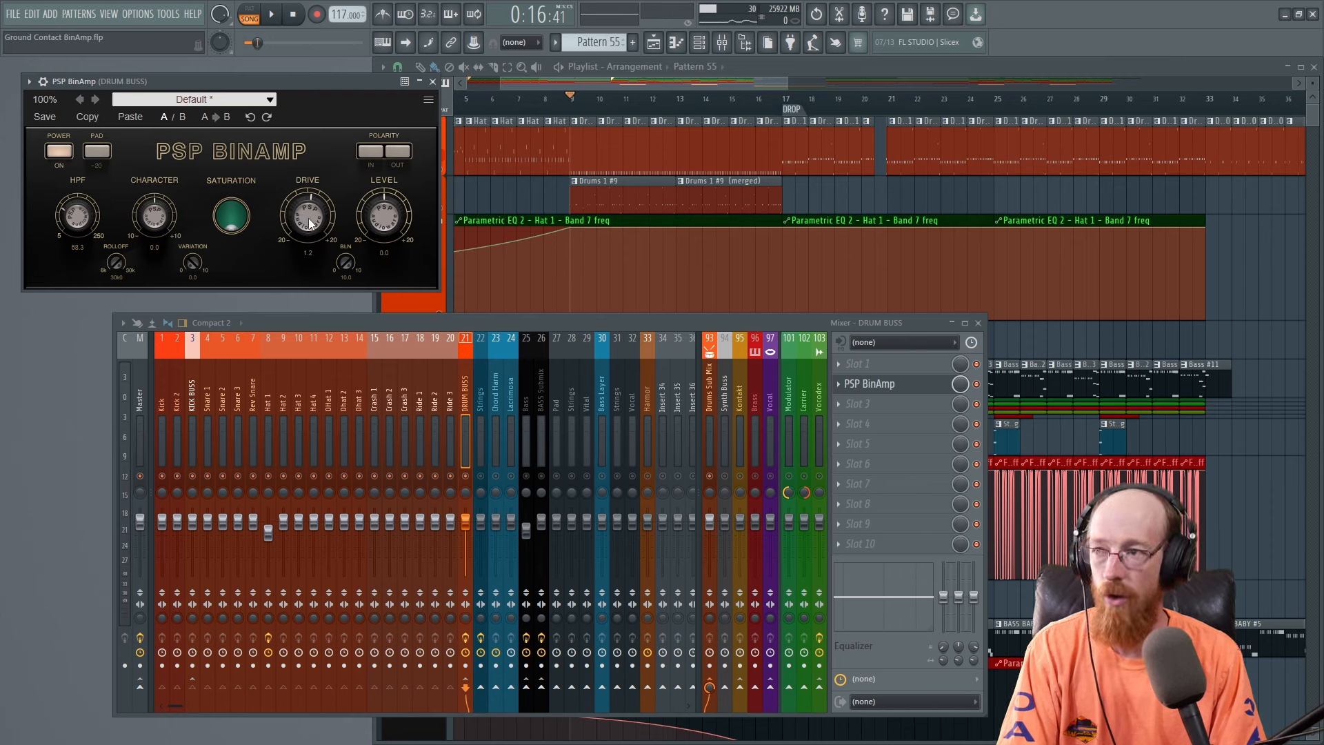
Lower the HPF to 0.0, play the song to compare, raise the HPF to 64.5, and stop playback.
left_click_drag(74, 219, 107, 321)
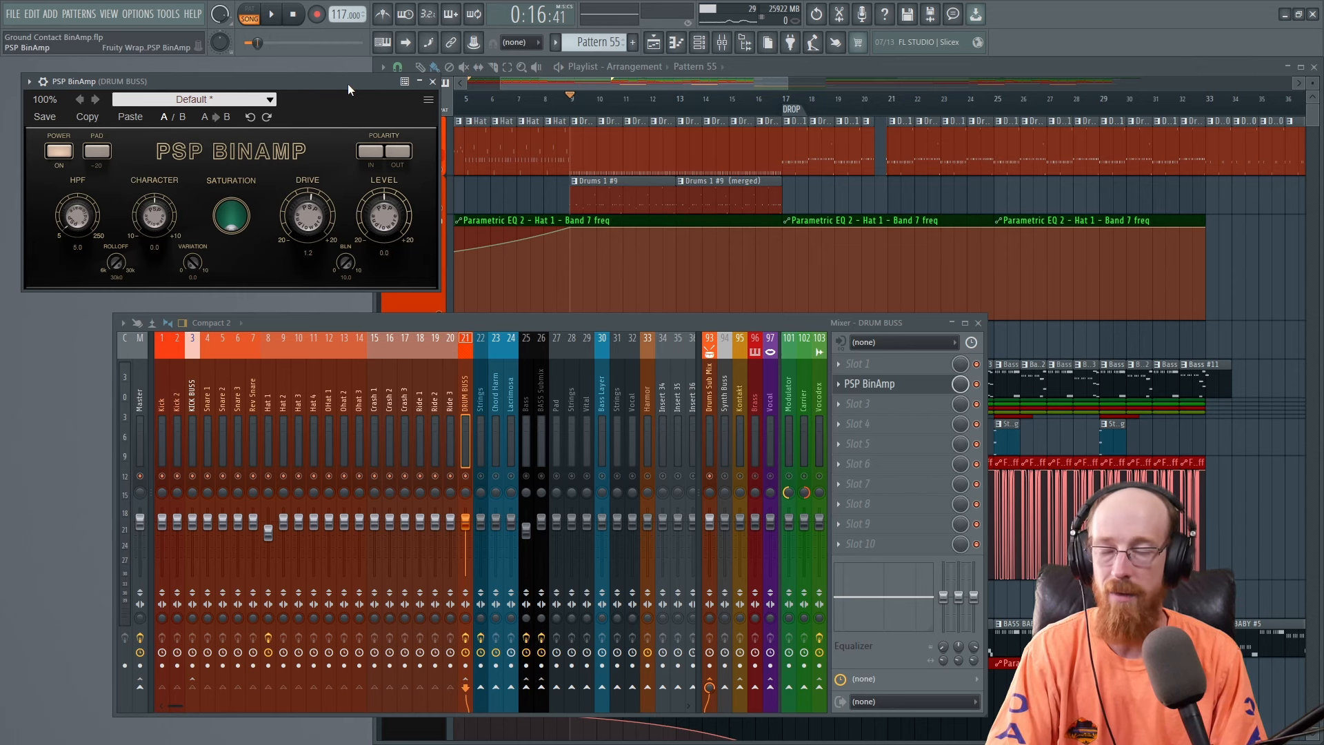
key("space")
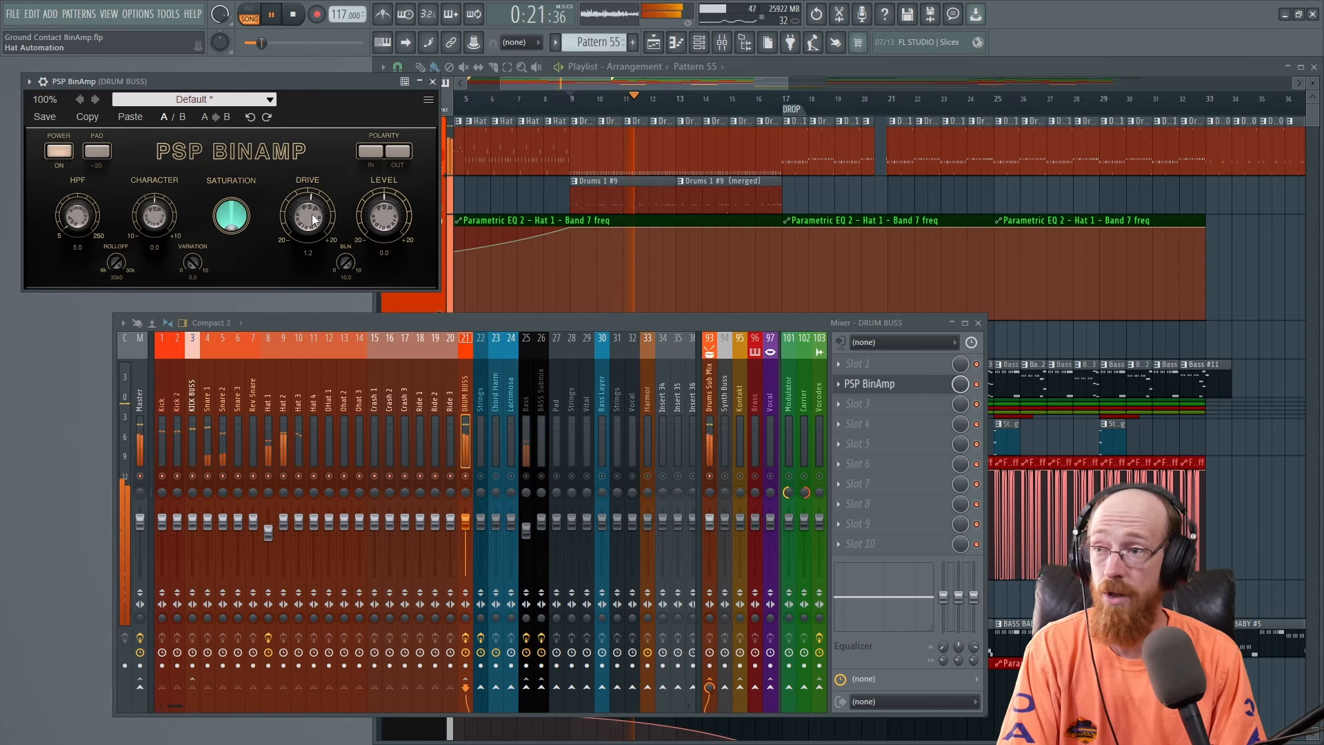
mouse_move(76, 219)
left_mouse_down()
mouse_move(72, 177)
mouse_move(79, 225)
left_mouse_up()
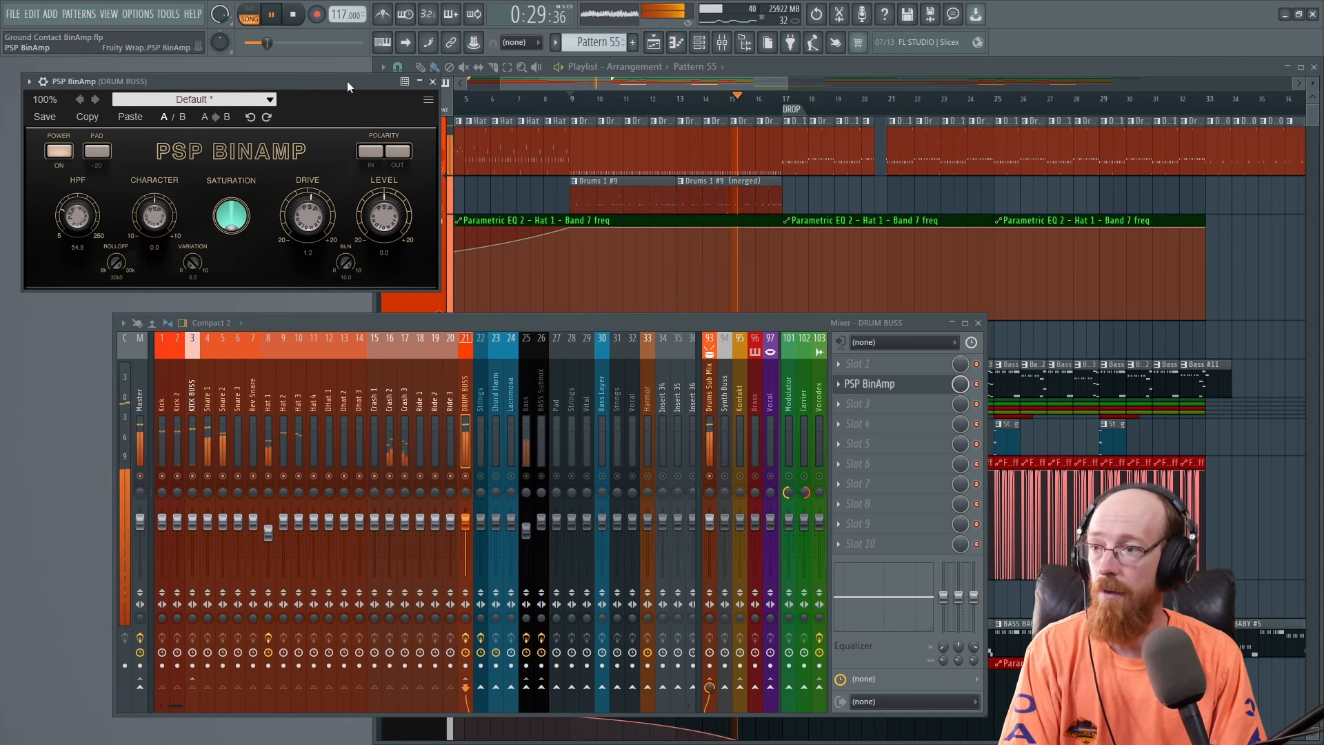
key("space")
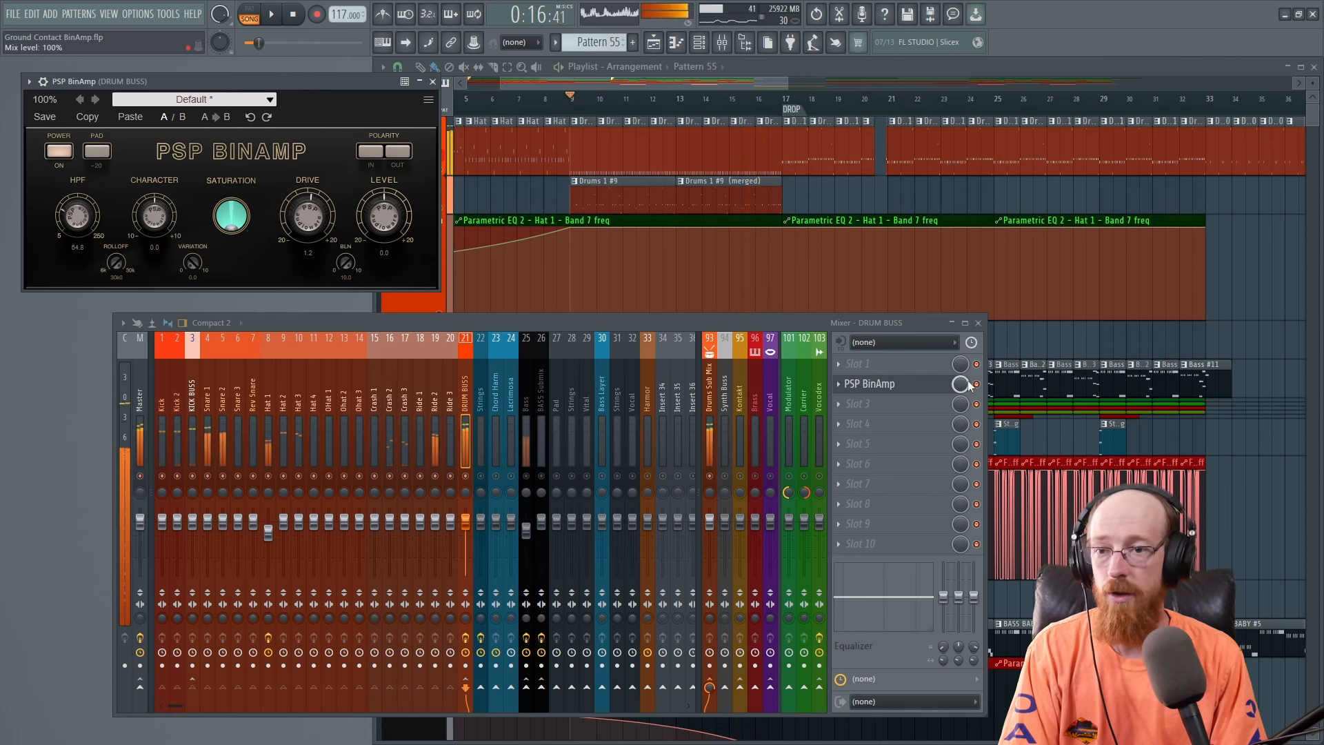
Reduce the PSP BinAmp slot's mix level slightly, set Drive to 1.4 and Level to 5.2 during playback, and stop.
left_click_drag(967, 390, 967, 403)
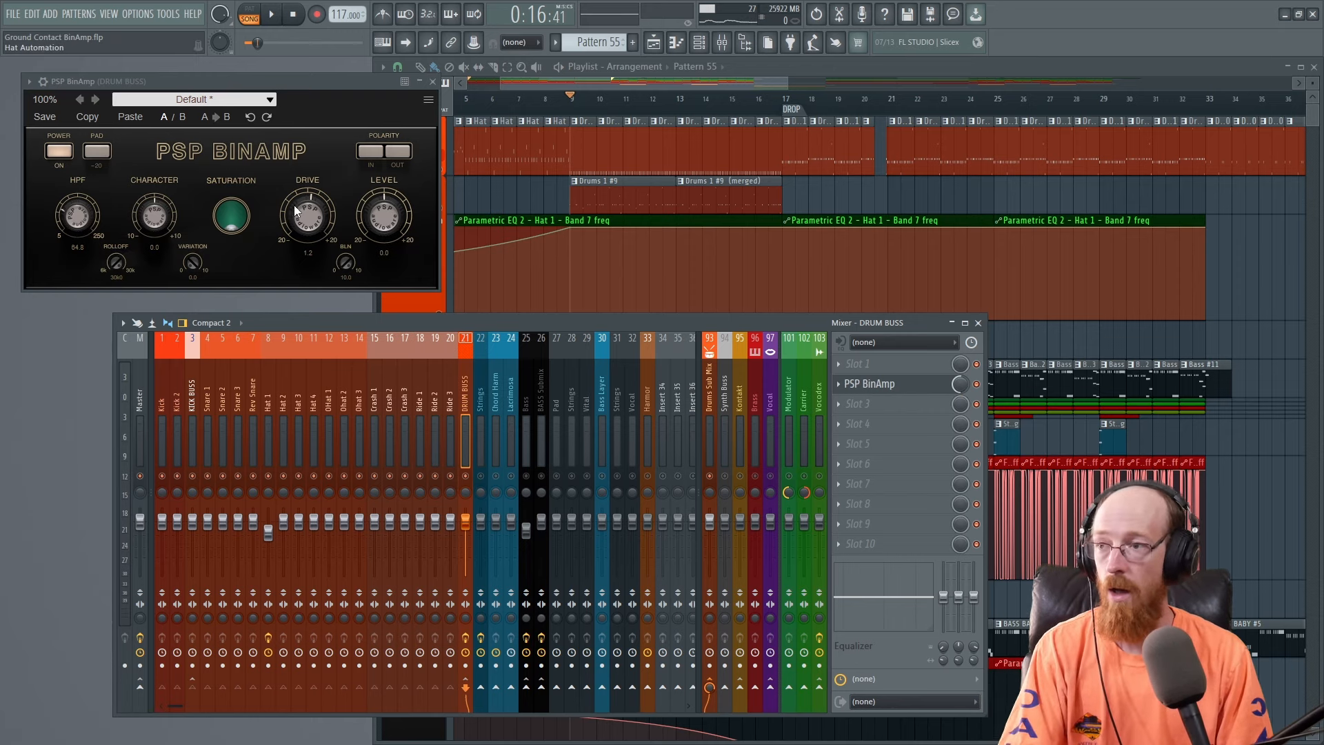
key("space")
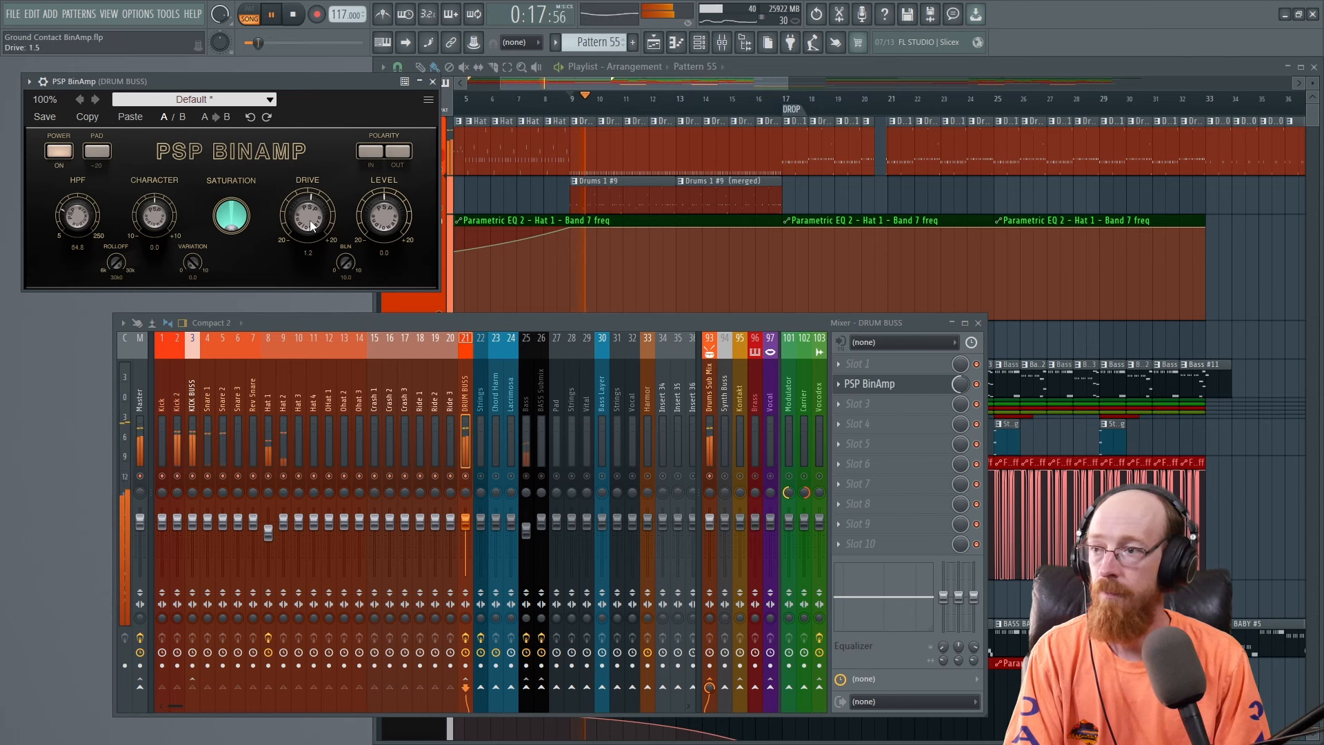
left_click_drag(310, 228, 308, 225)
mouse_move(391, 238)
left_mouse_down()
mouse_move(391, 210)
mouse_move(389, 226)
left_mouse_up()
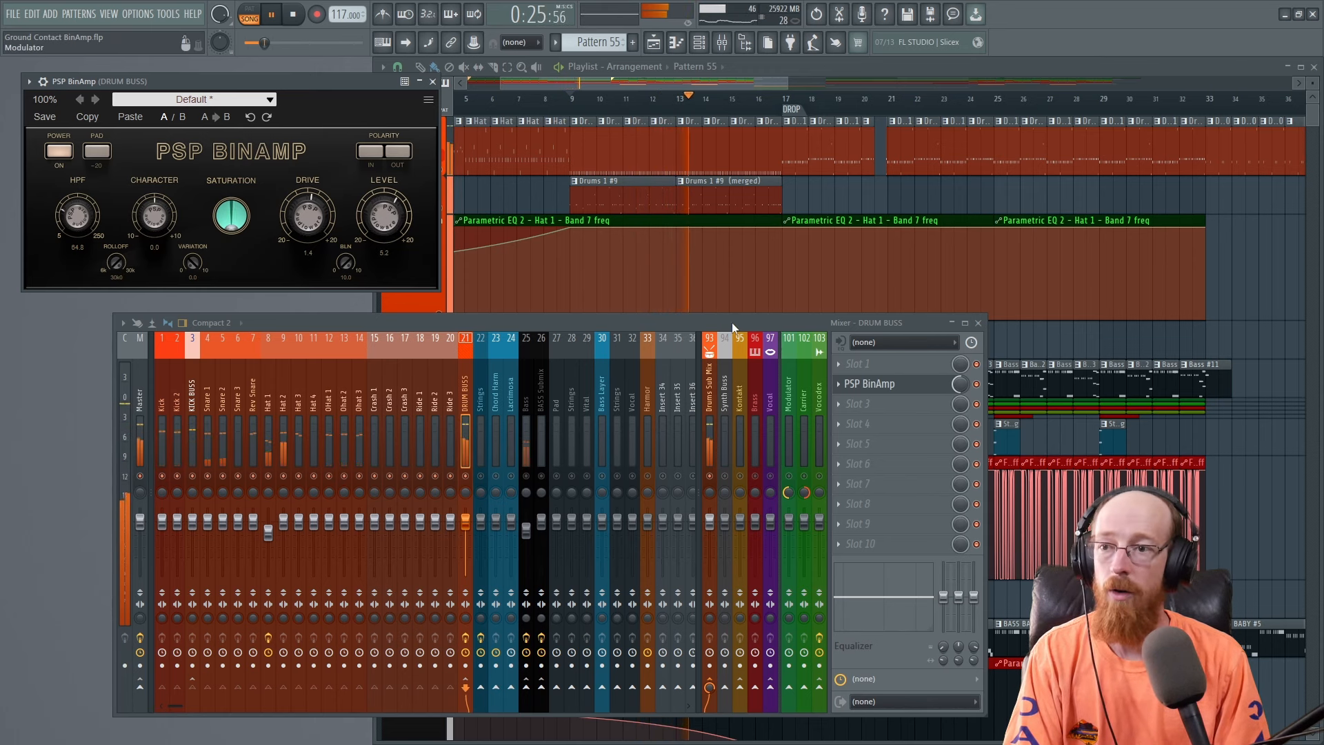
key("space")
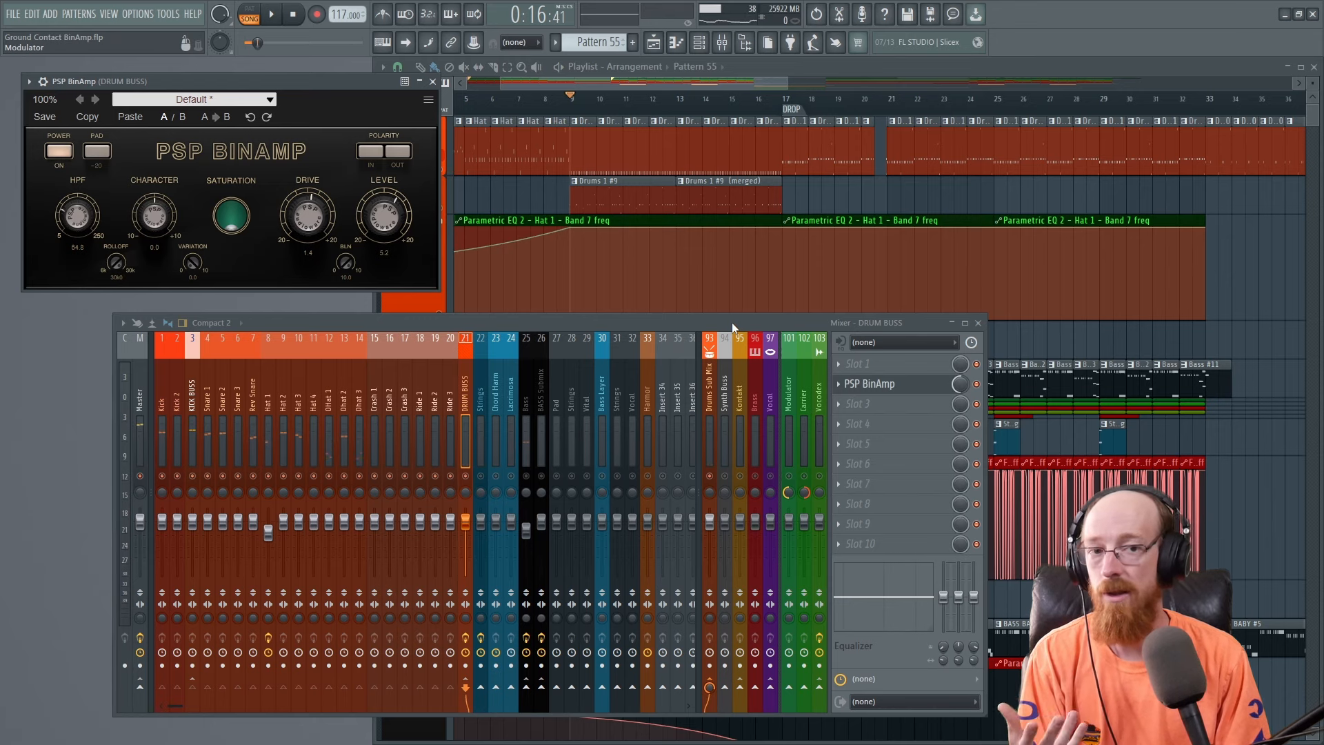
Audition the drum bus with the PSP BinAmp slot bypassed, re-enable it during playback, and stop.
left_click(977, 384)
key("space")
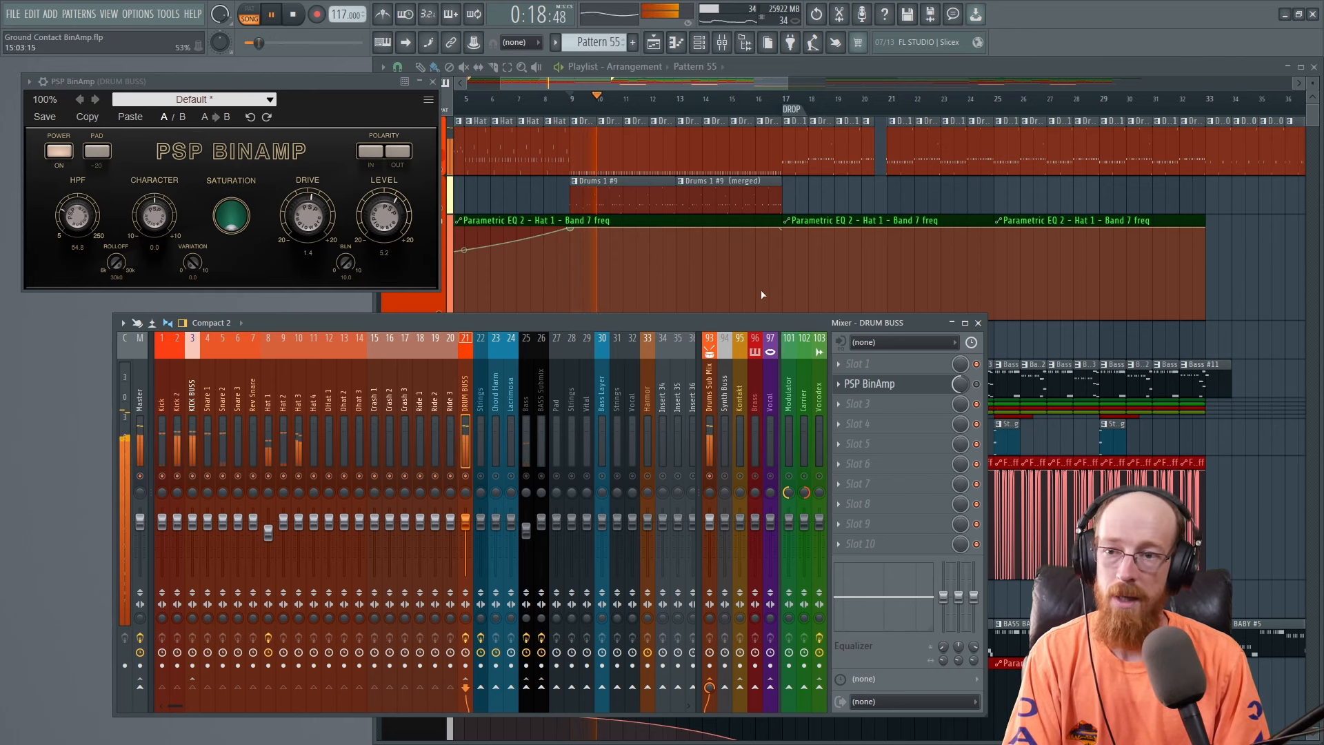
left_click(976, 384)
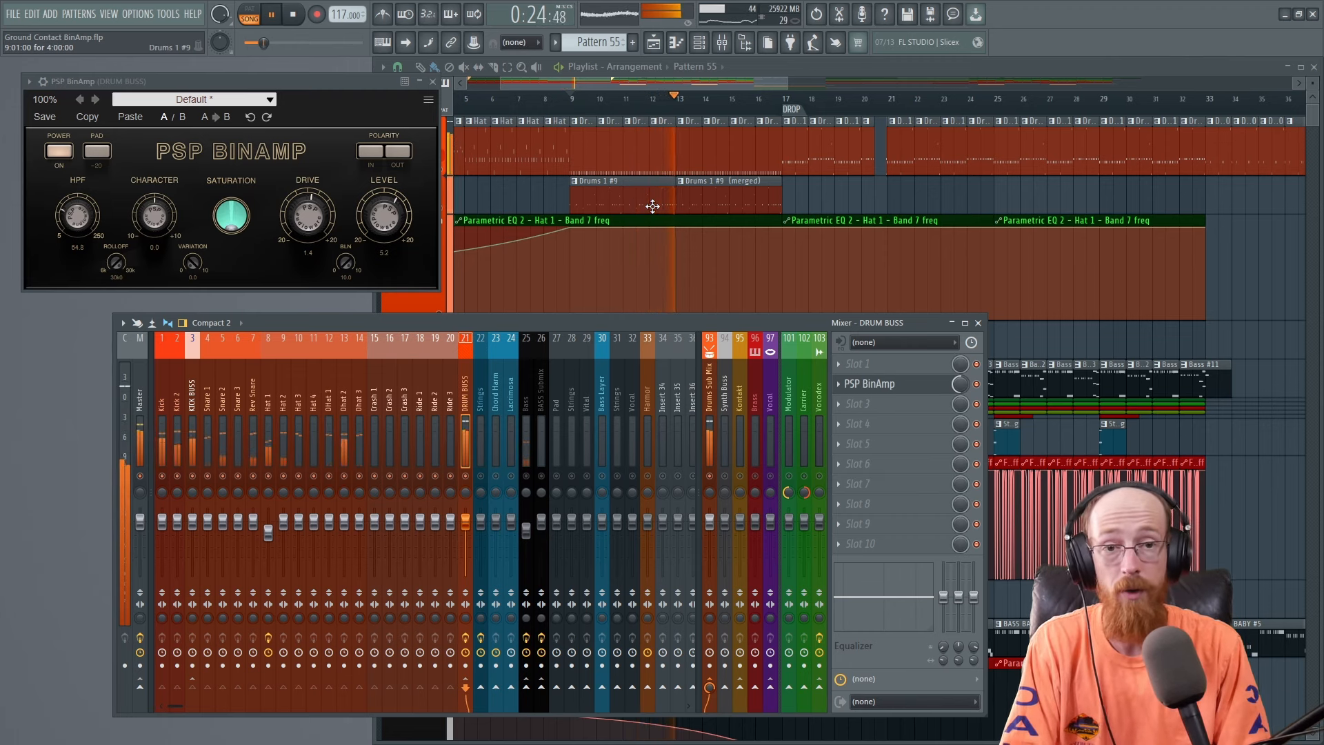
key("space")
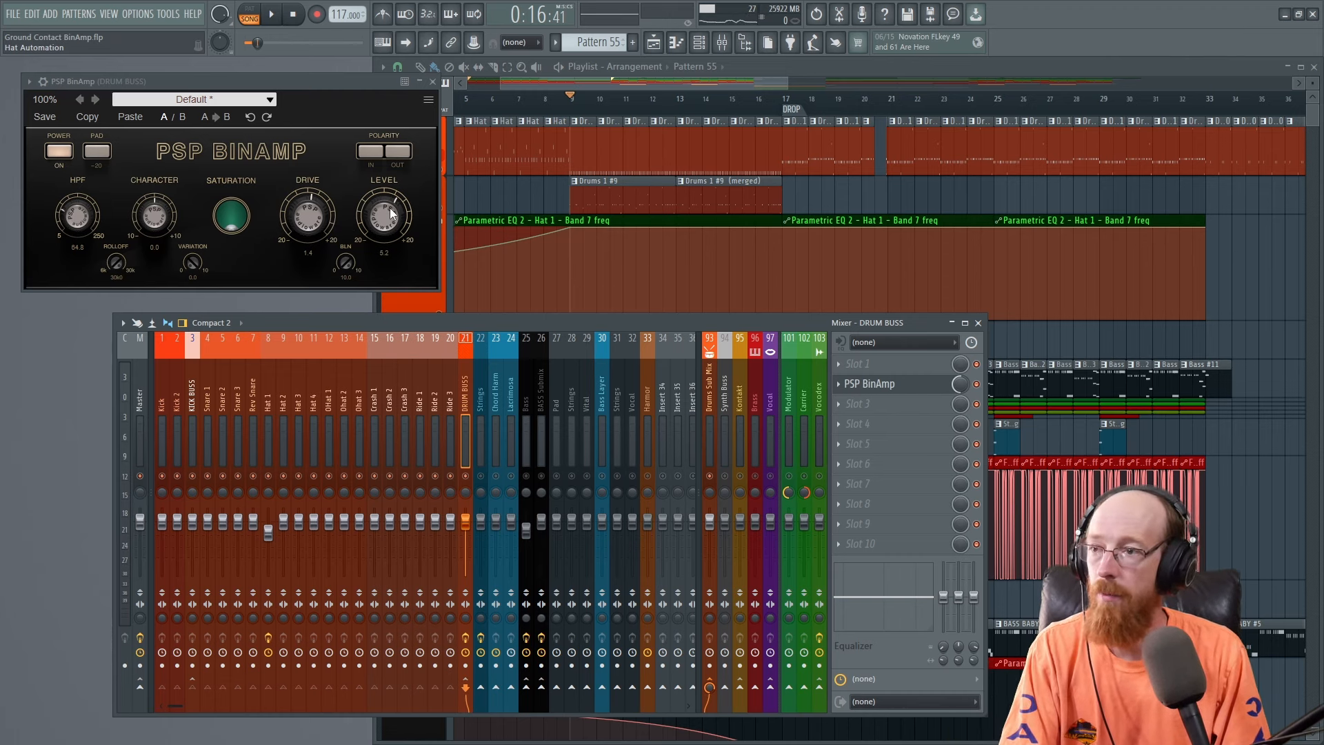
Lower Level to 3.7 and on to 3.0 while comparing the drum bus against the bypassed PSP BinAmp slot during playback.
scroll(390, 208, "down", 3)
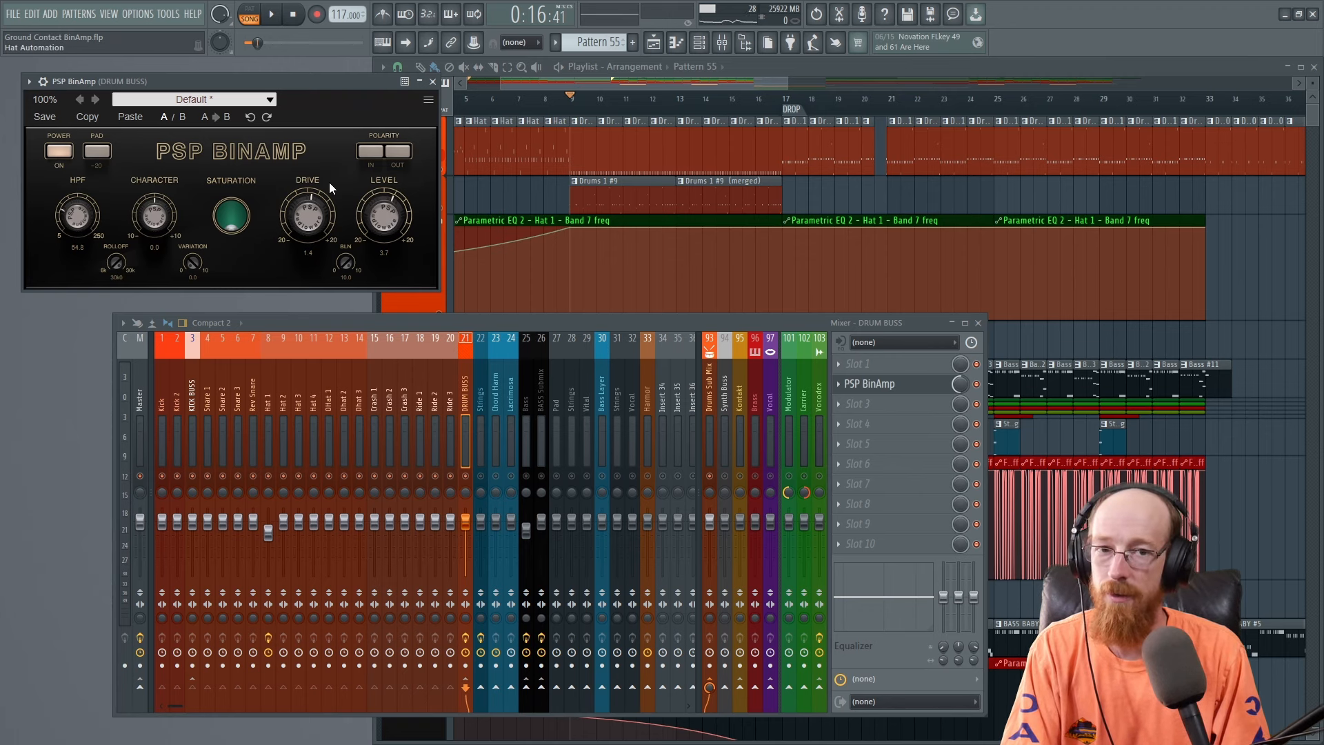
key("space")
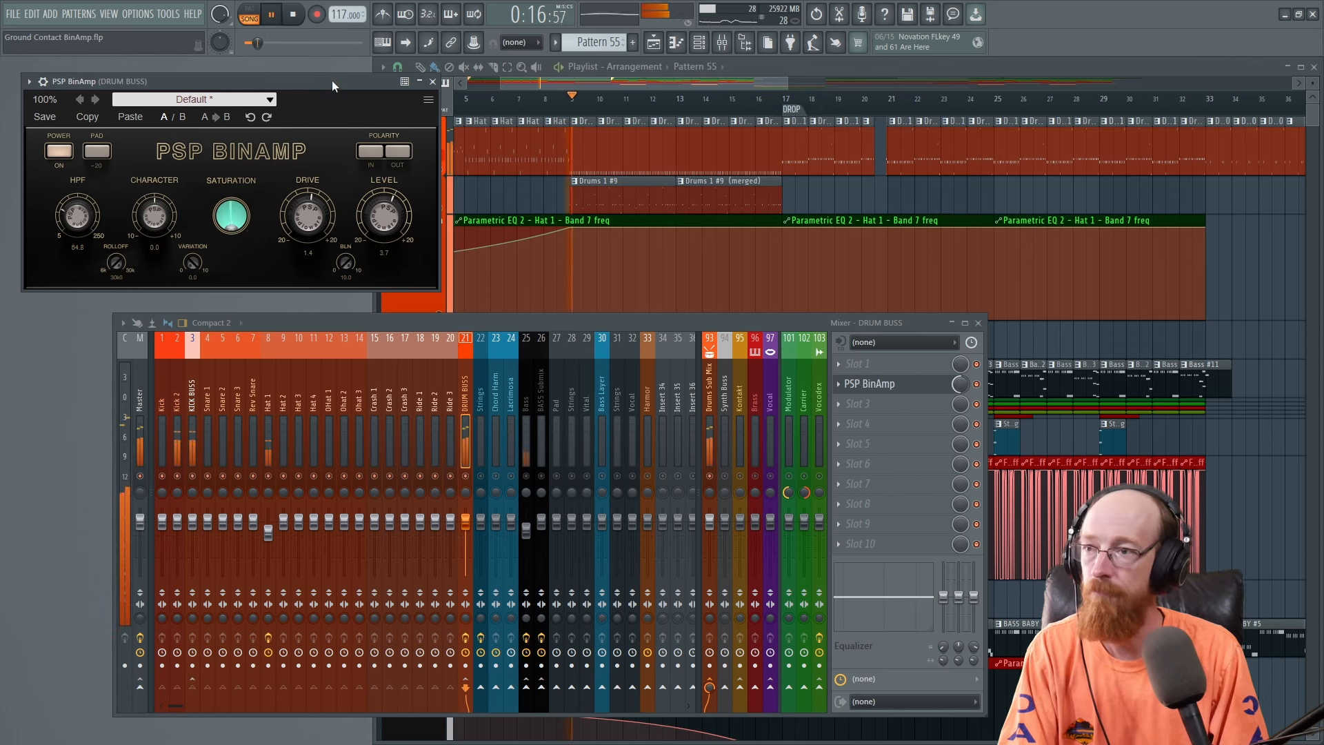
left_click(976, 384)
left_click(977, 384)
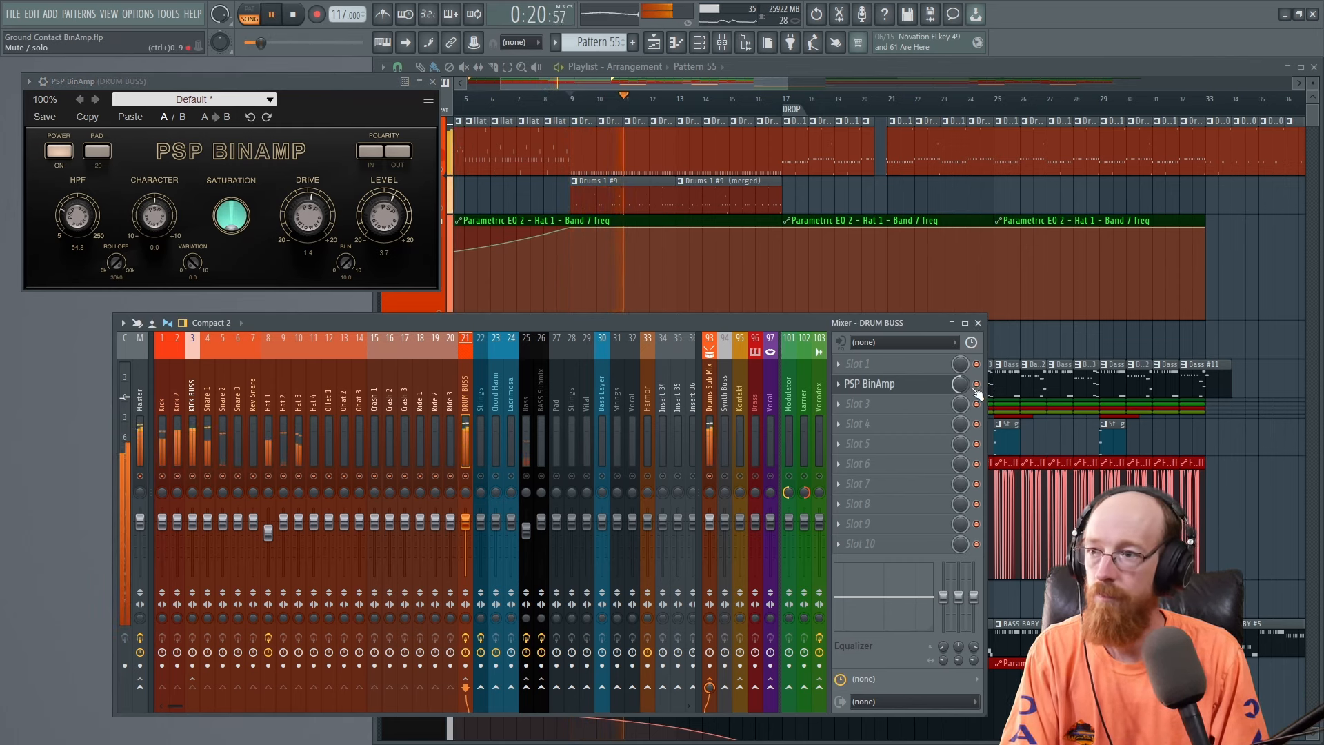
scroll(390, 233, "down", 5)
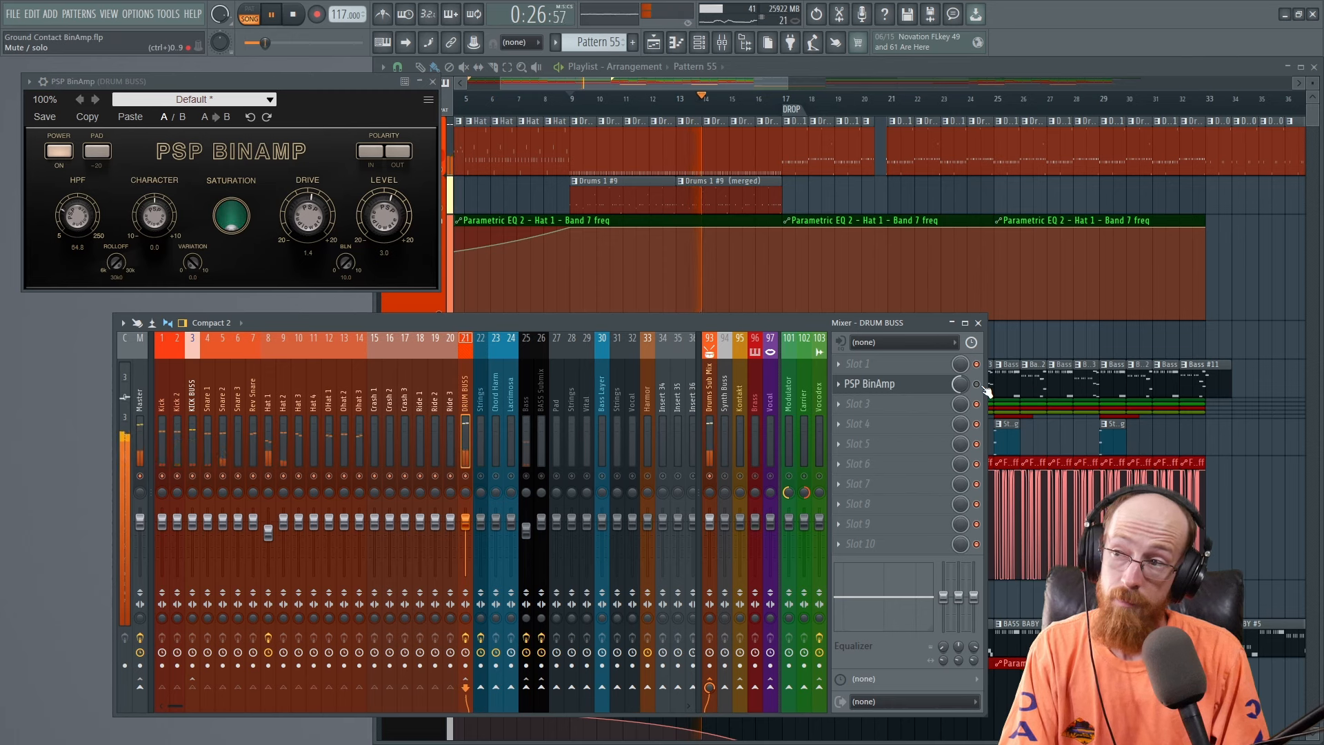
key("space")
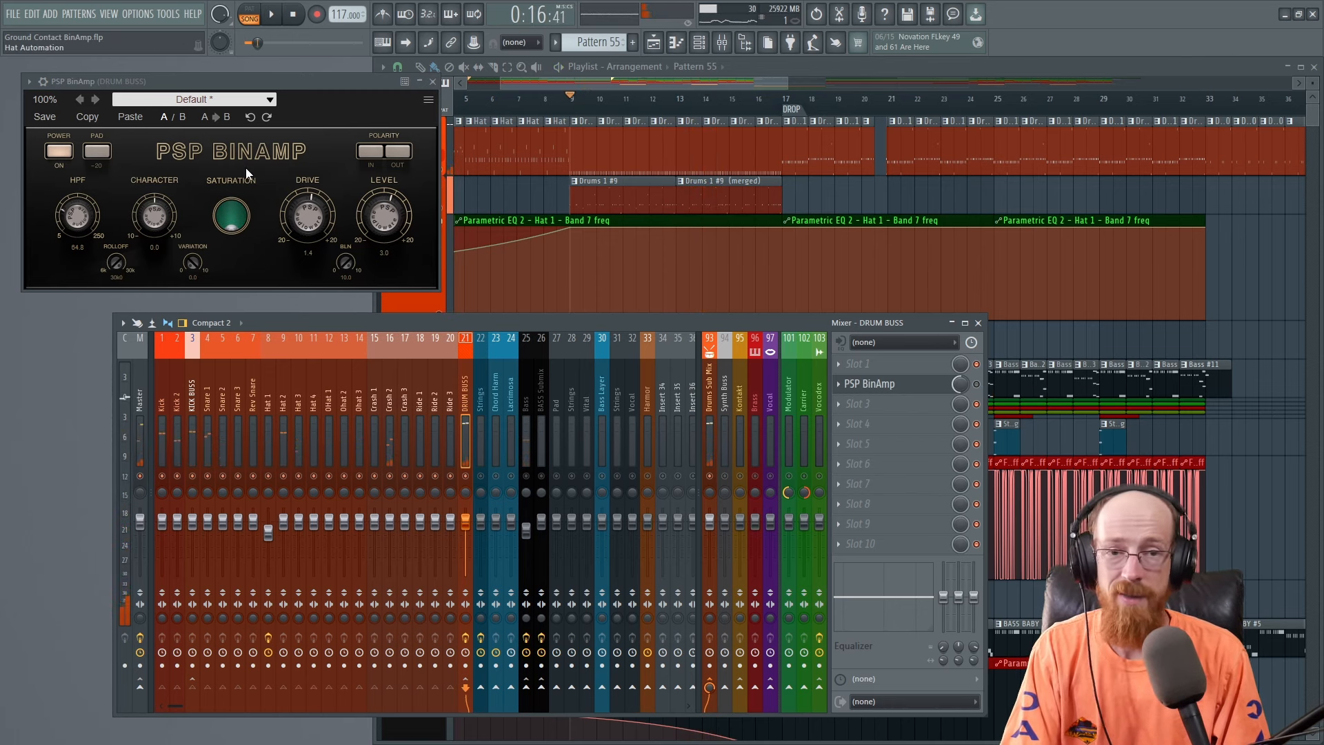
Lower the Rolloff, play the drum bus to hear it, restore Rolloff to 30k0, and stop playback.
left_click_drag(116, 263, 119, 287)
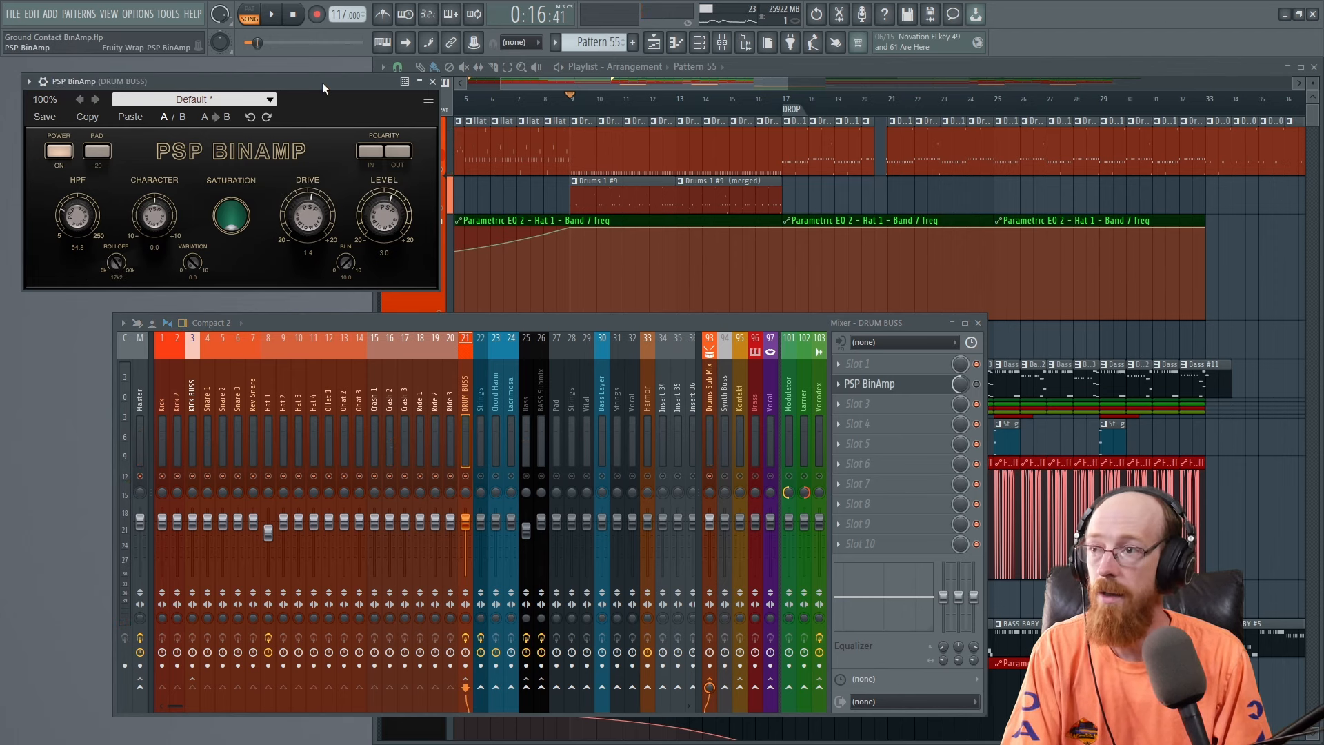
key("space")
left_click_drag(116, 262, 125, 123)
key("space")
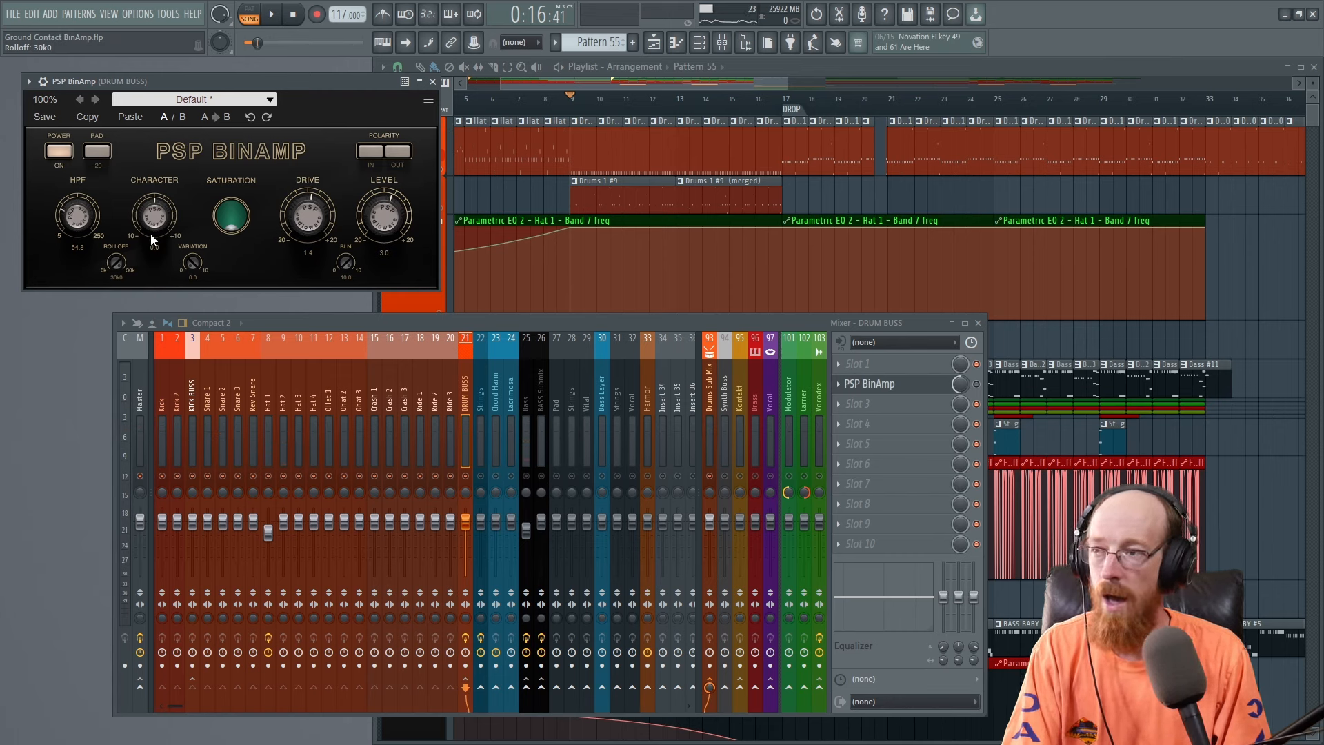
Re-enable the PSP BinAmp slot, set Level to 4.3, and play the full mix with and without the effect.
left_click(977, 385)
left_click_drag(384, 225, 383, 228)
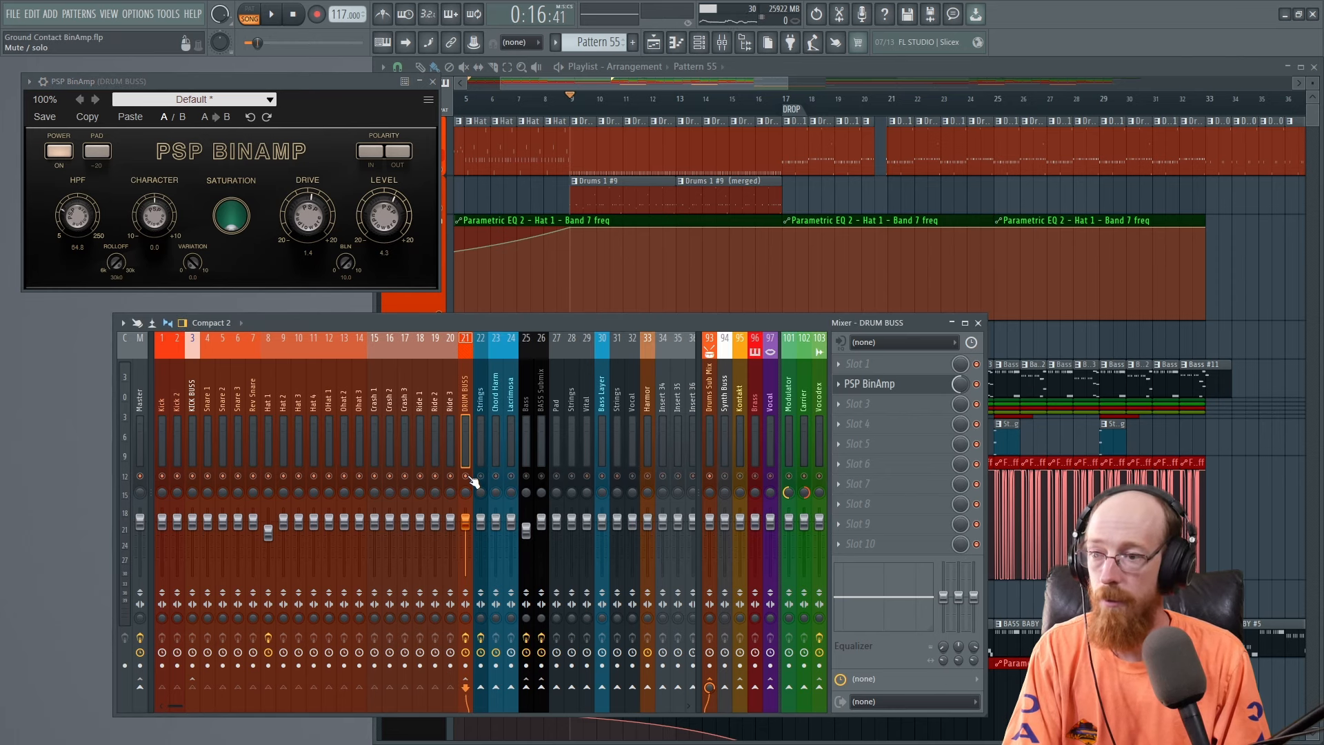
key("space")
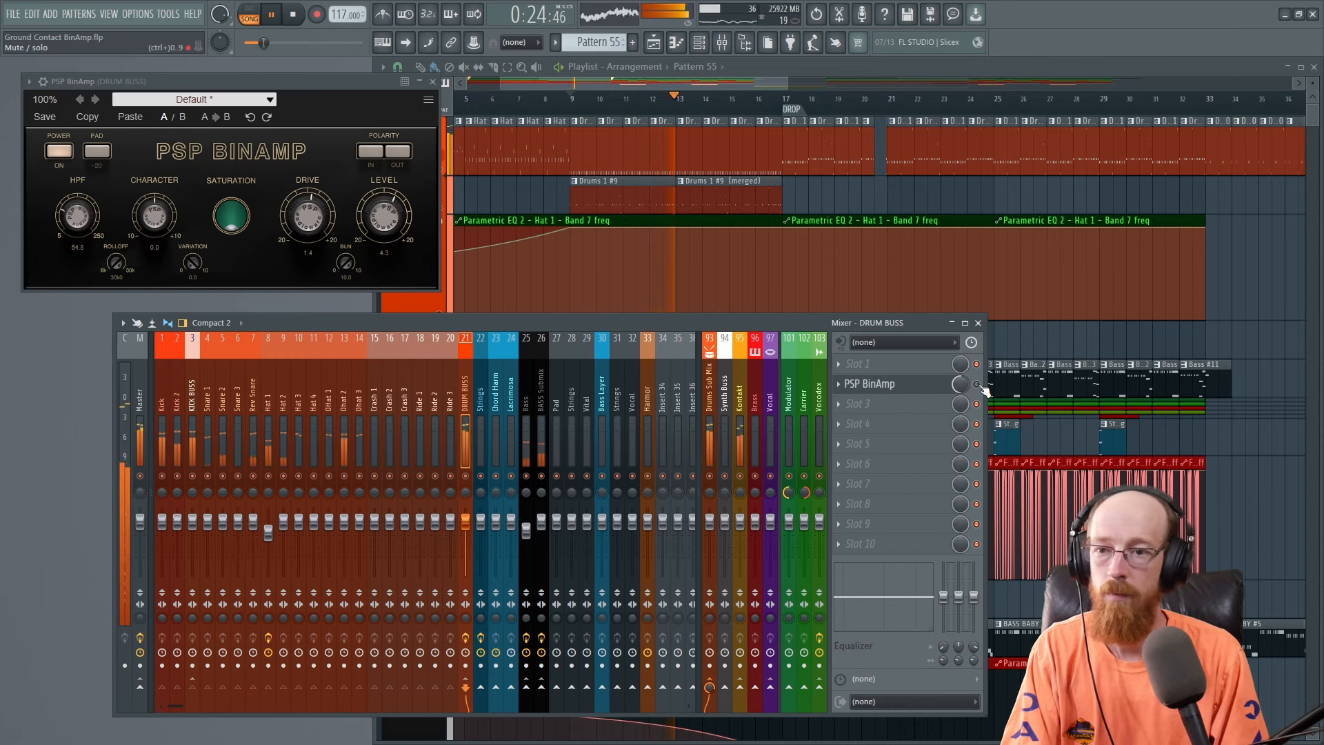
key("space")
Replay the full mix to compare the drum bus with the PSP BinAmp slot active and bypassed, and stop.
key("space")
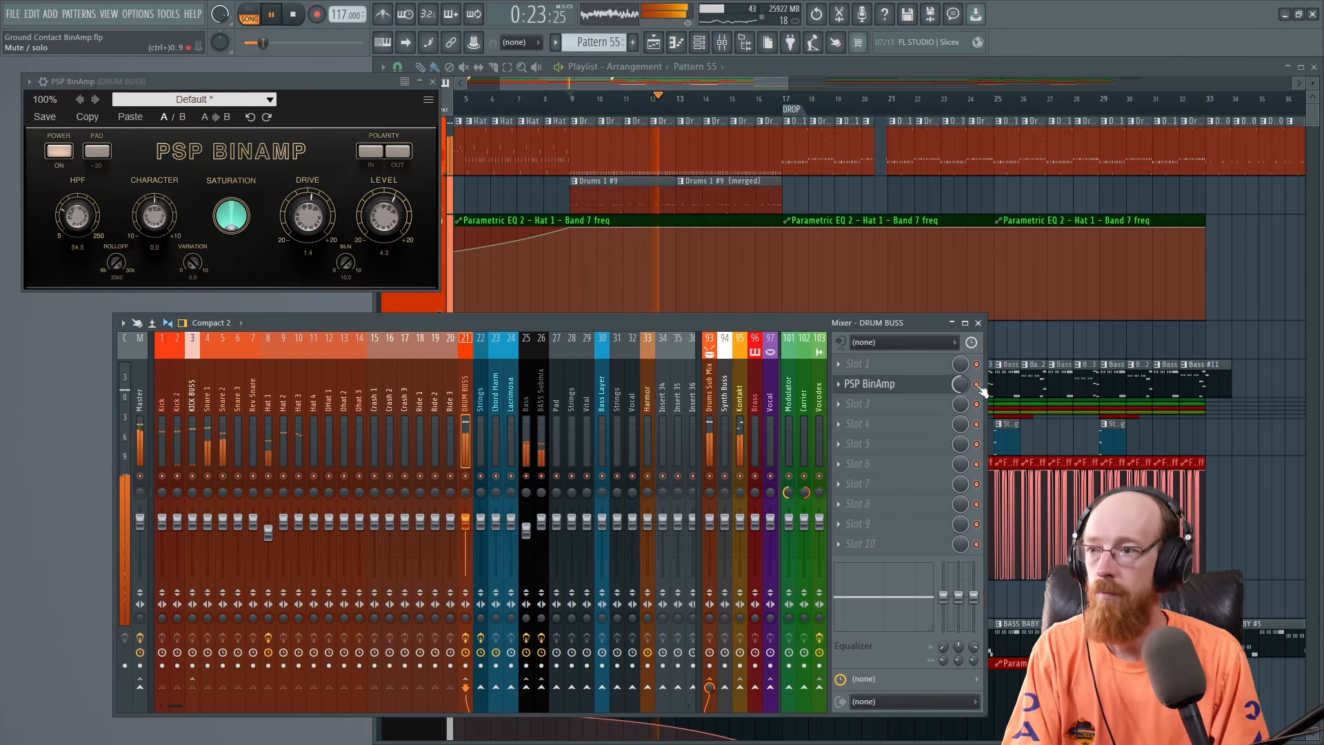
key("space")
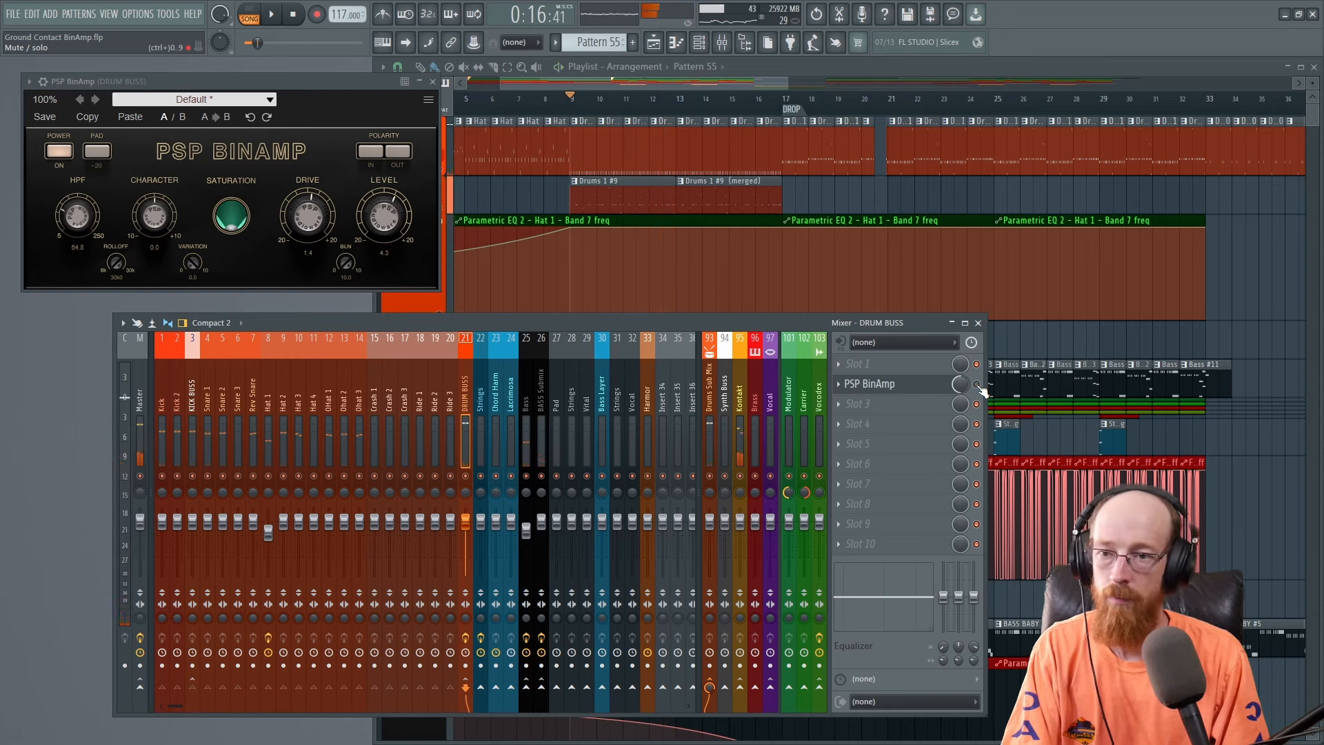
key("space")
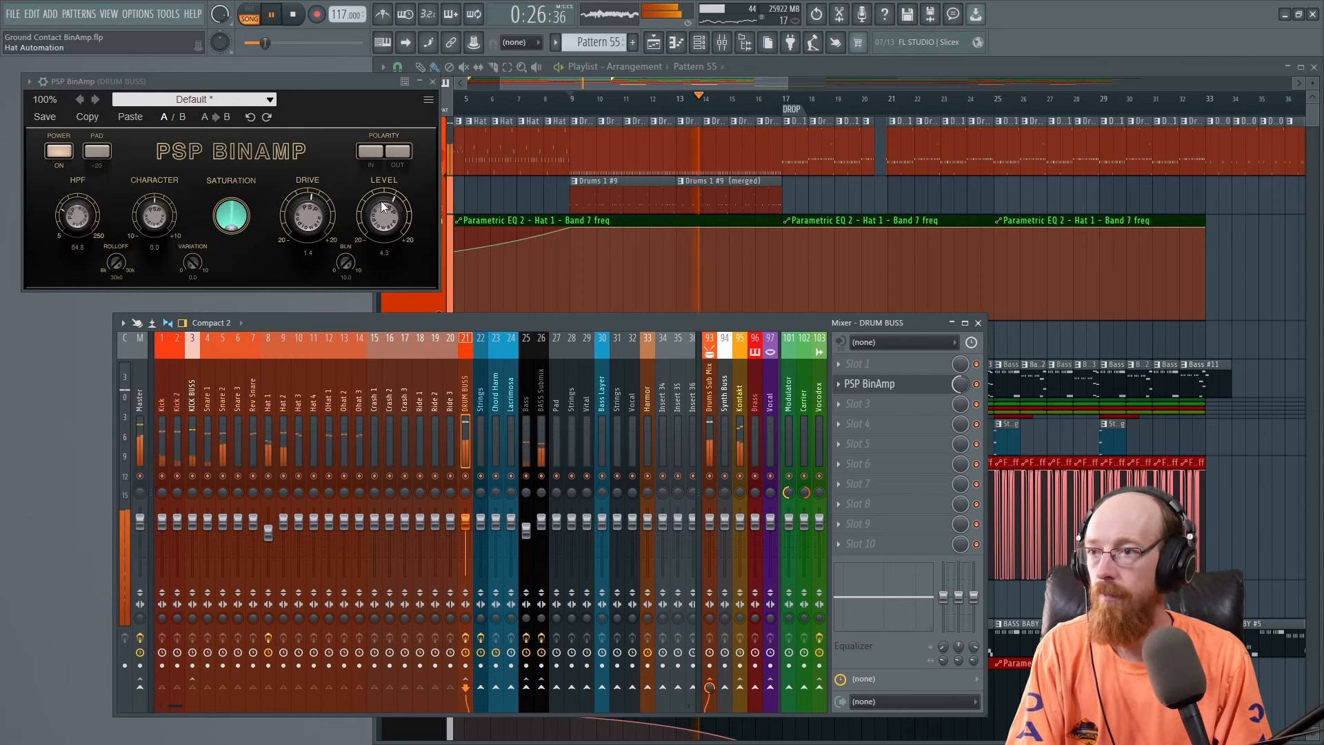
key("space")
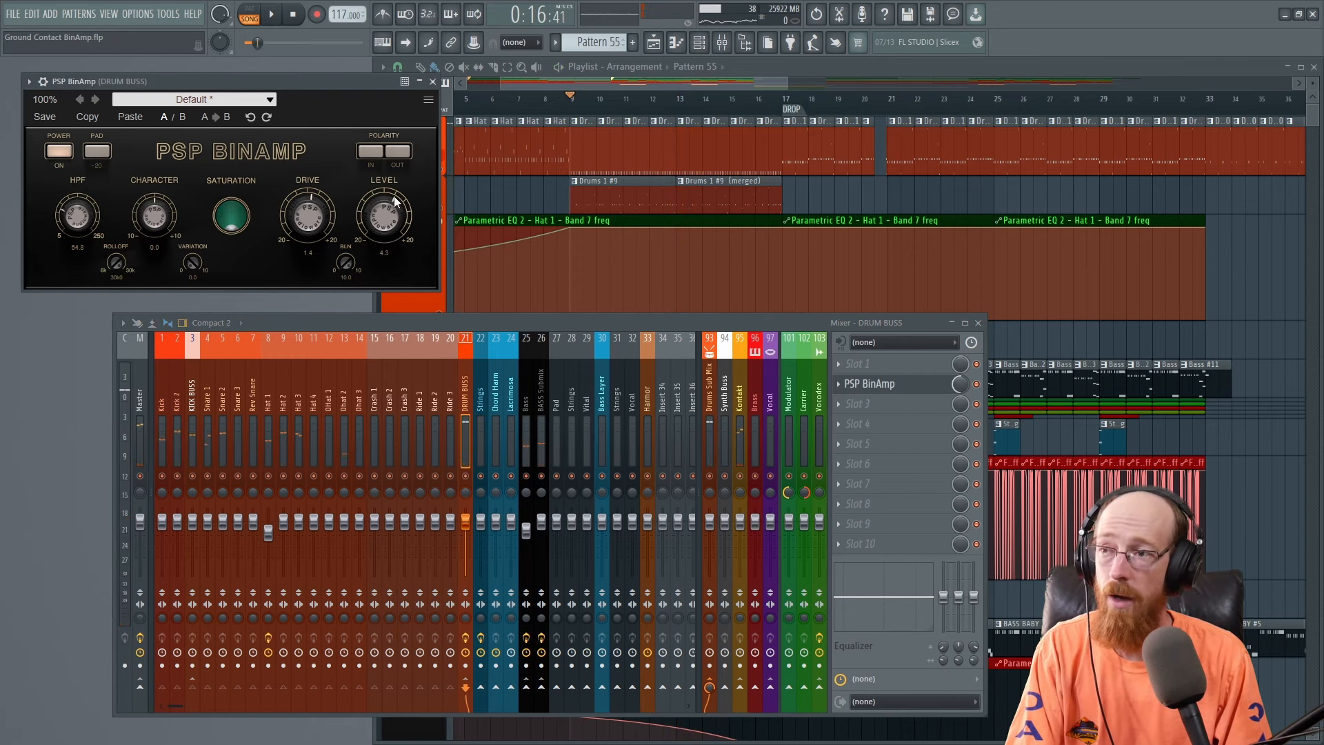
Lower the drum bus Level to 1.9 during full-mix playback, bring it back up to 3.9, and stop.
key("space")
mouse_move(387, 230)
left_mouse_down()
mouse_move(387, 214)
mouse_move(384, 250)
left_mouse_up()
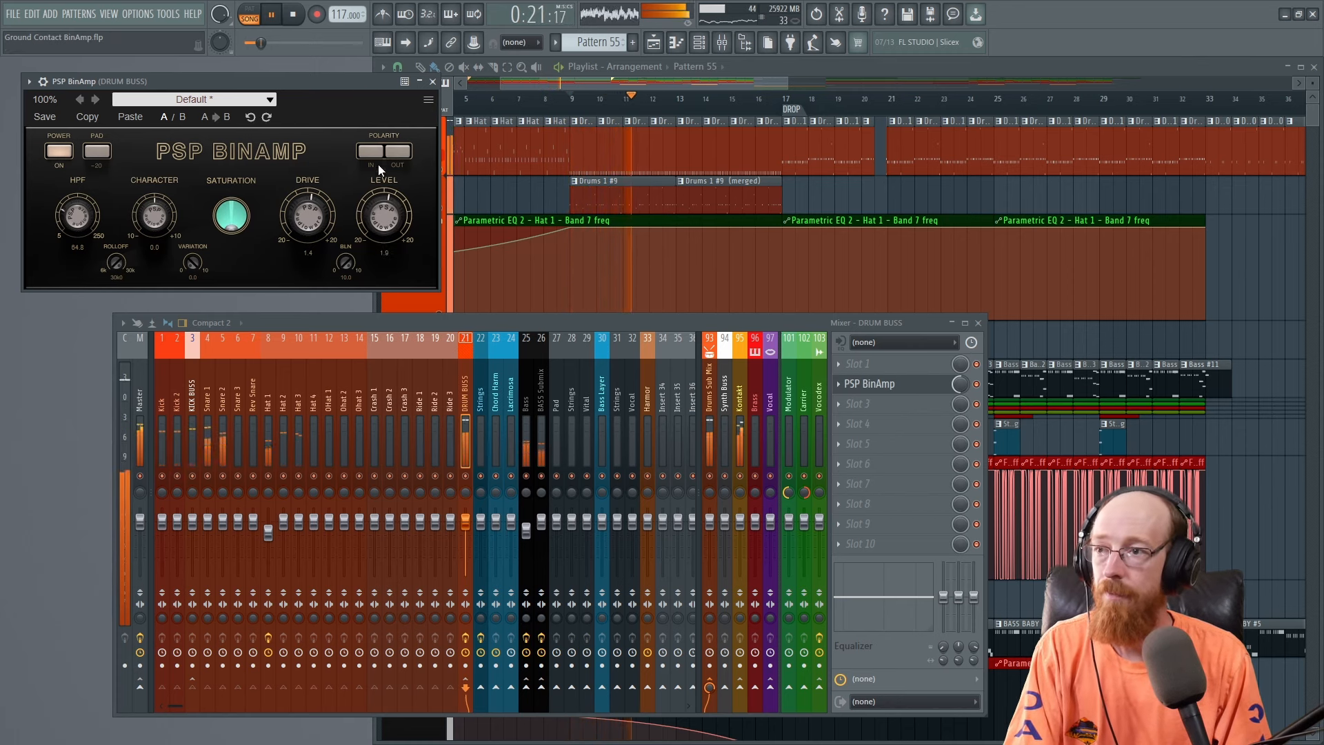
key("space")
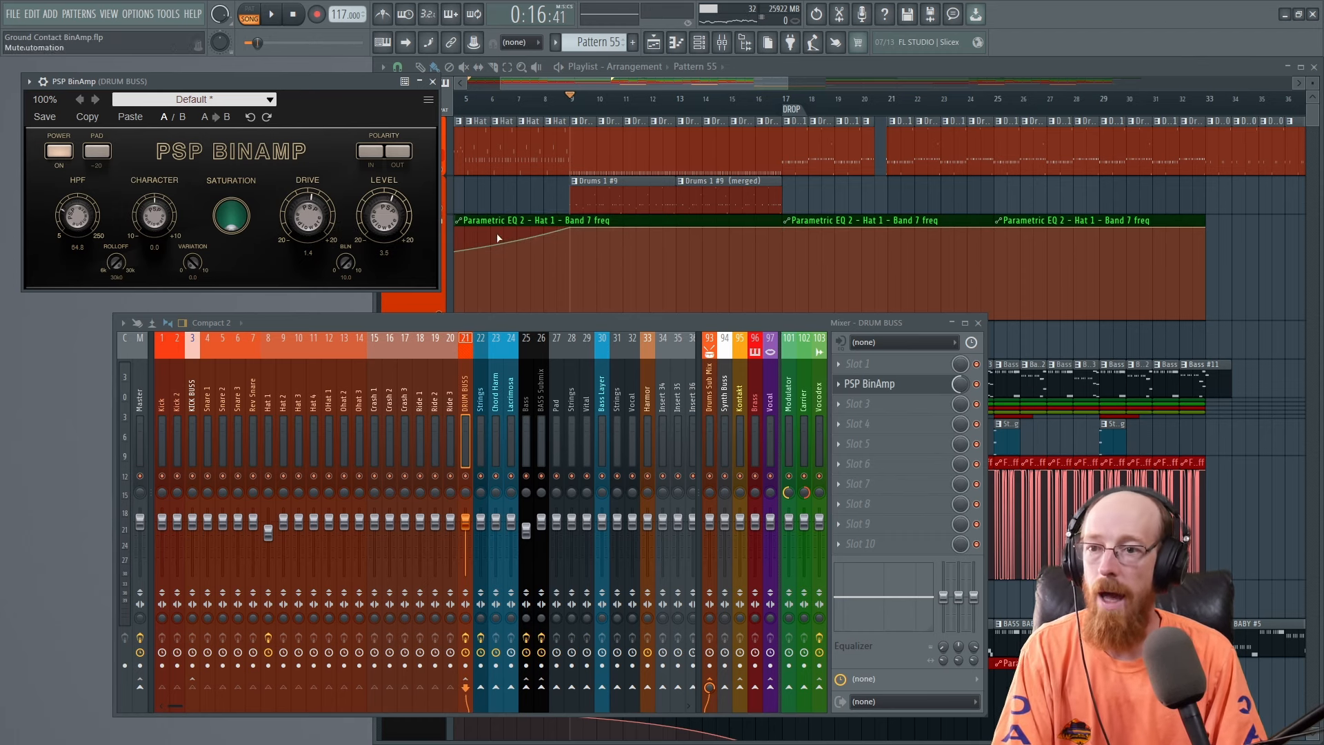
Close the drum bus PSP BinAmp window and play only the kick and bass tracks from the DROP marker.
key("Escape")
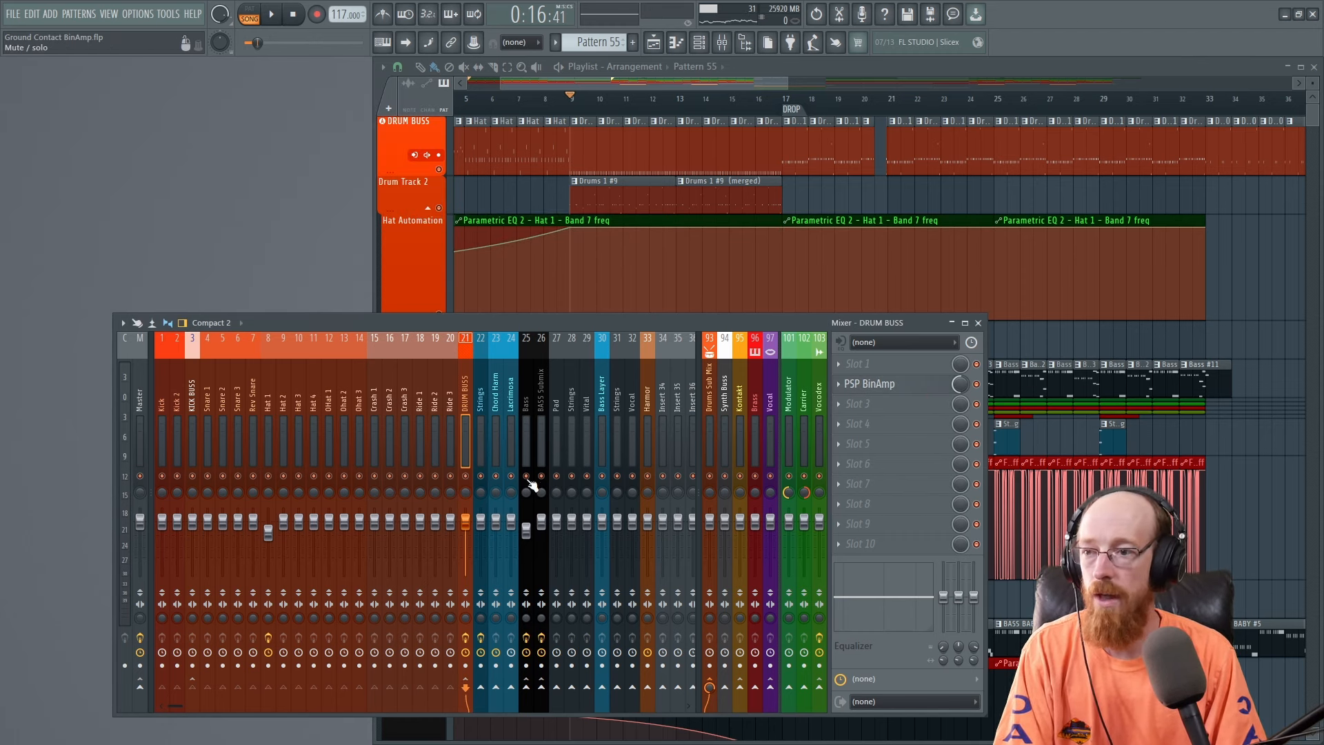
left_click(792, 105)
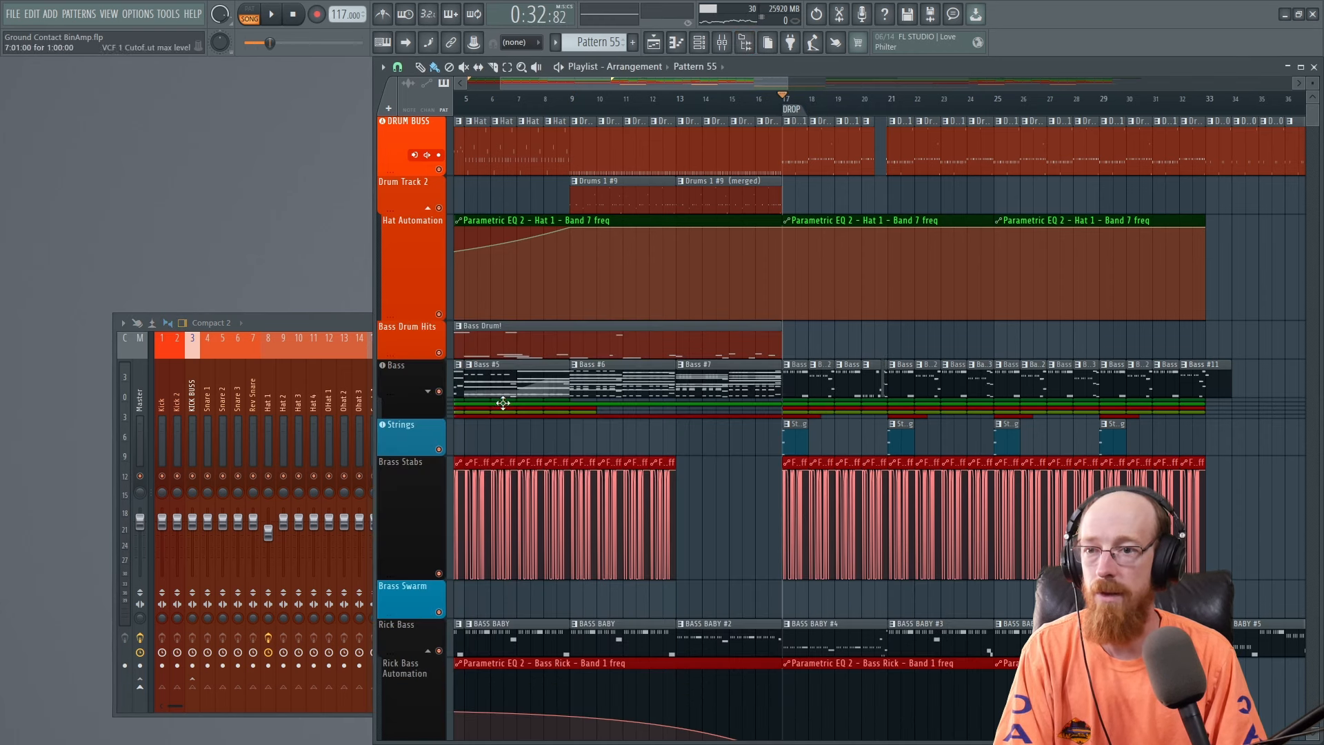
left_click(373, 341)
key("space")
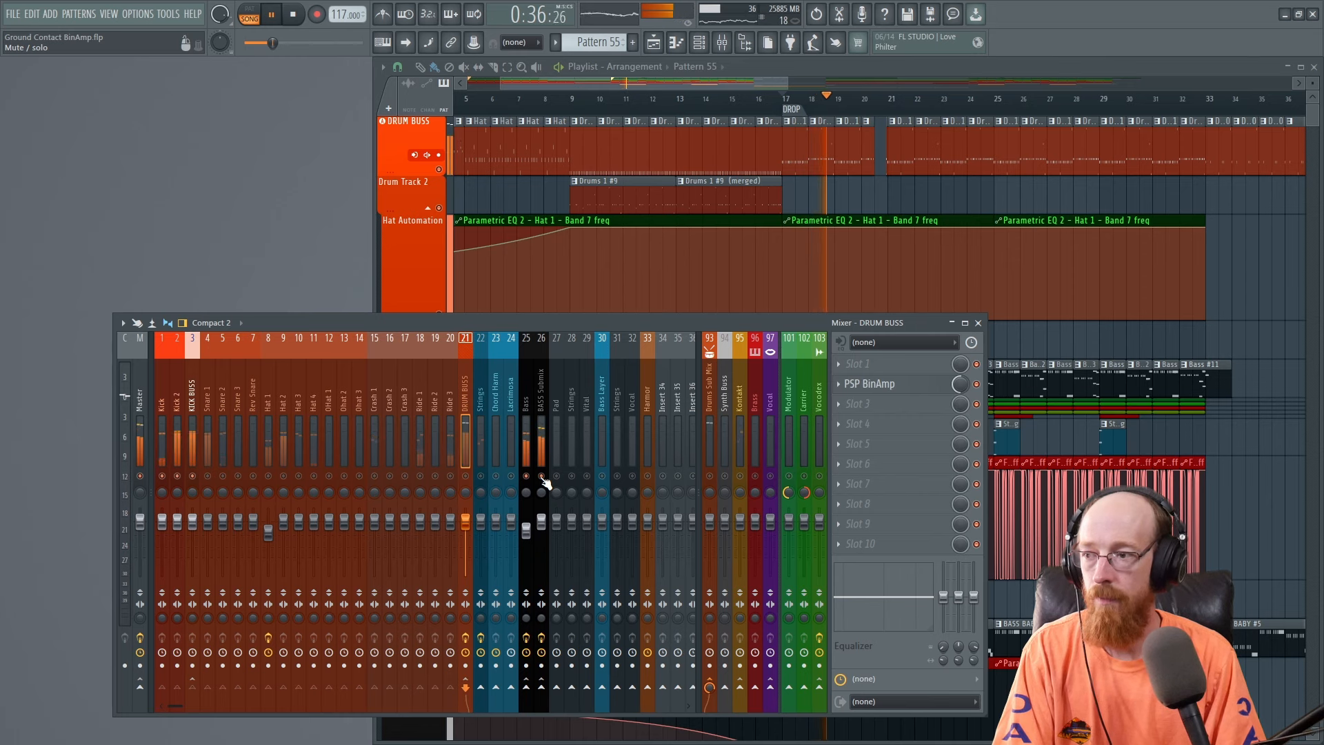
Stop playback and add PSP BinAmp to the BASS Submix track by searching the plugin picker for "bin".
left_click(528, 408)
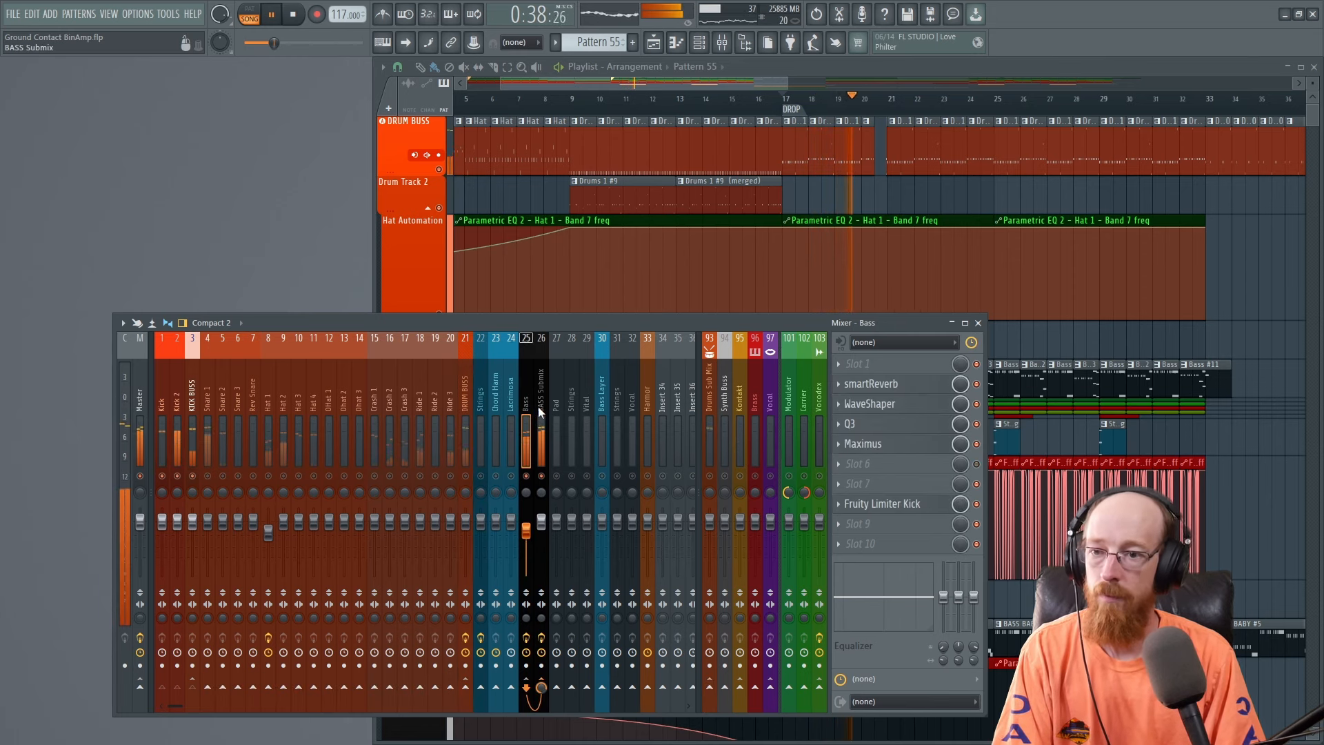
left_click(539, 411)
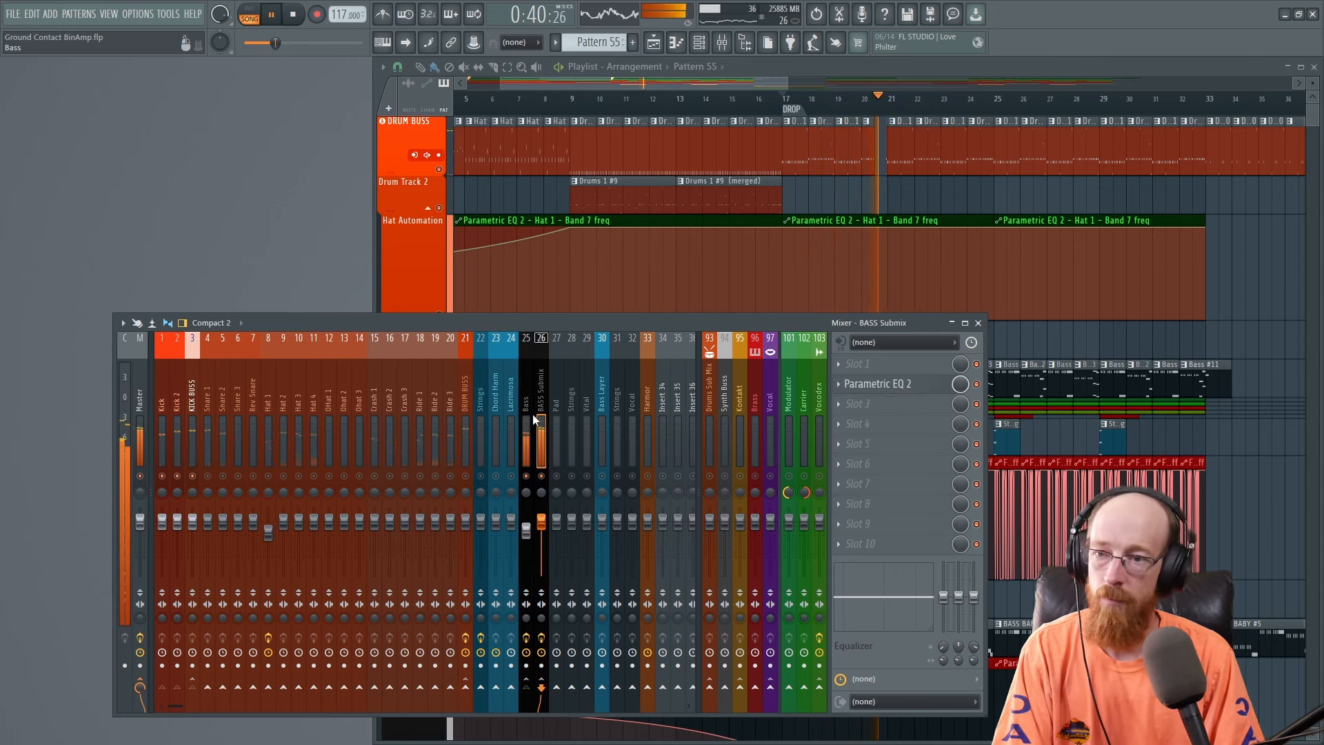
key("space")
scroll(500, 385, "right", 3)
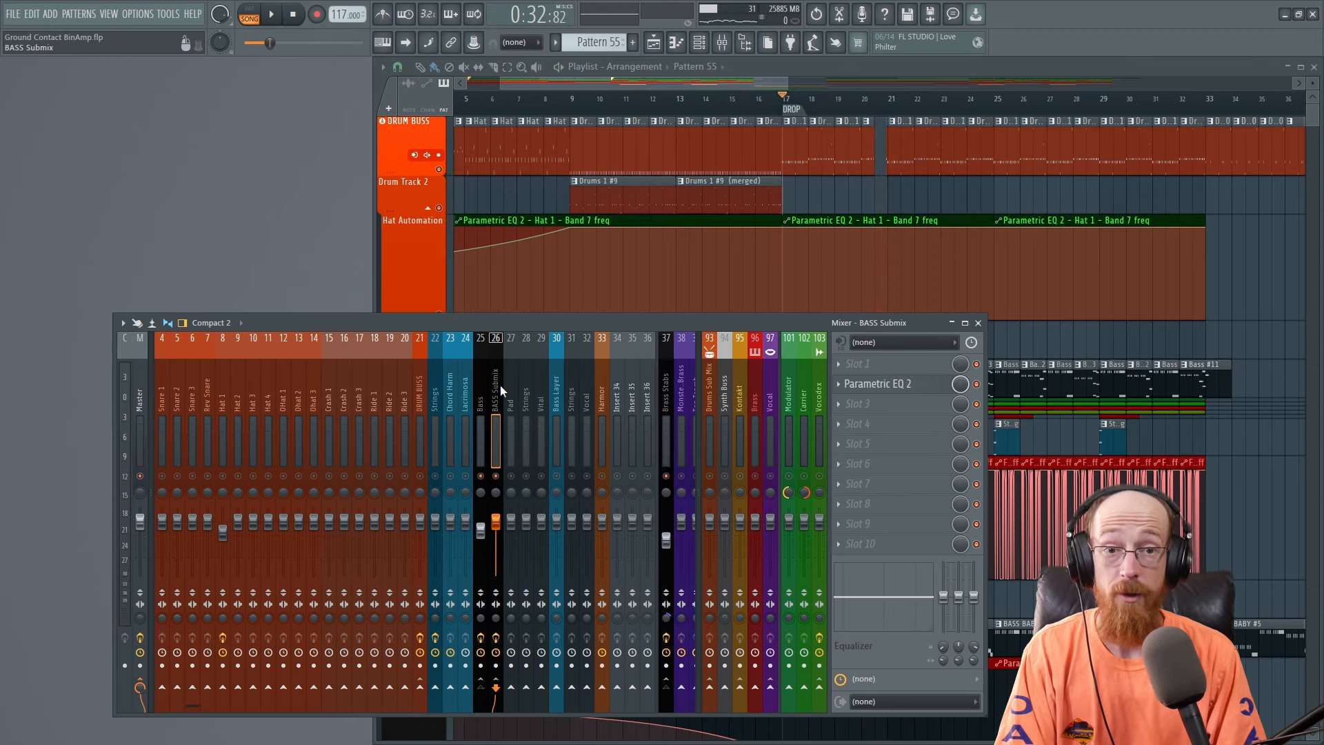
key("alt+p")
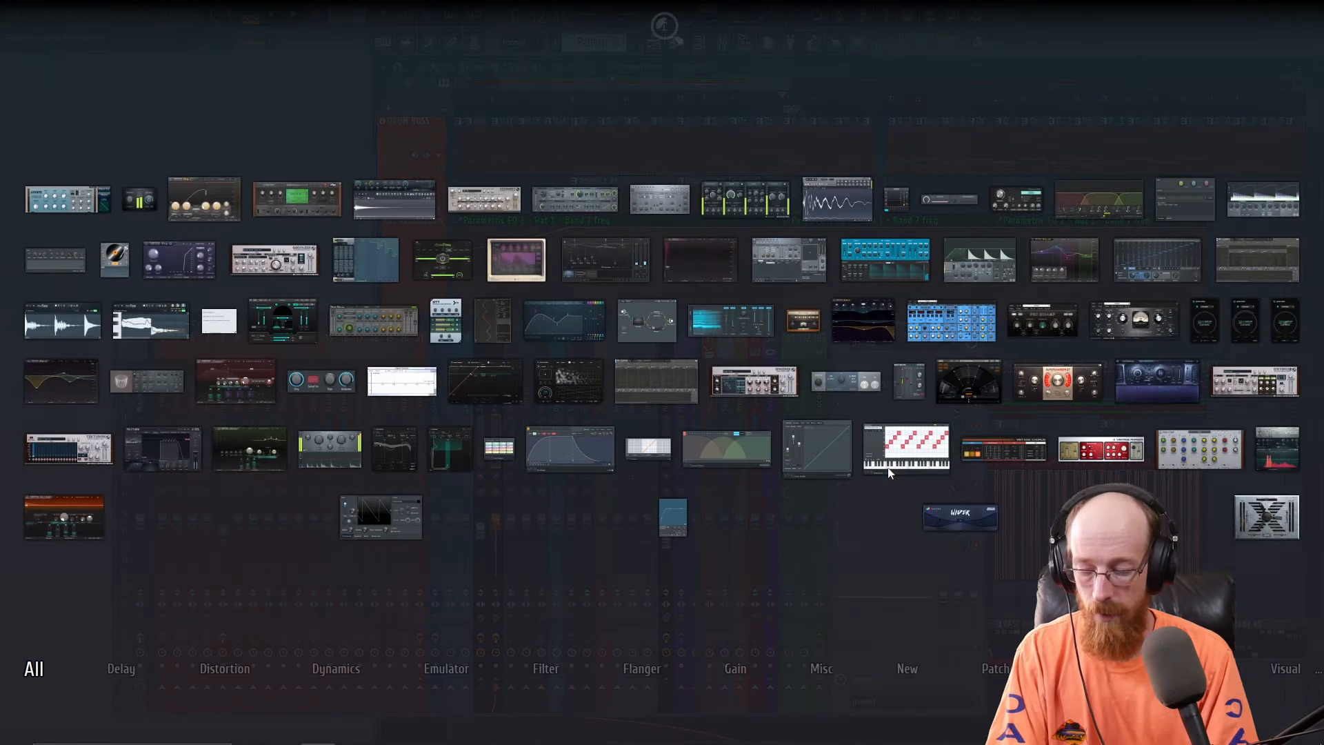
type("bin")
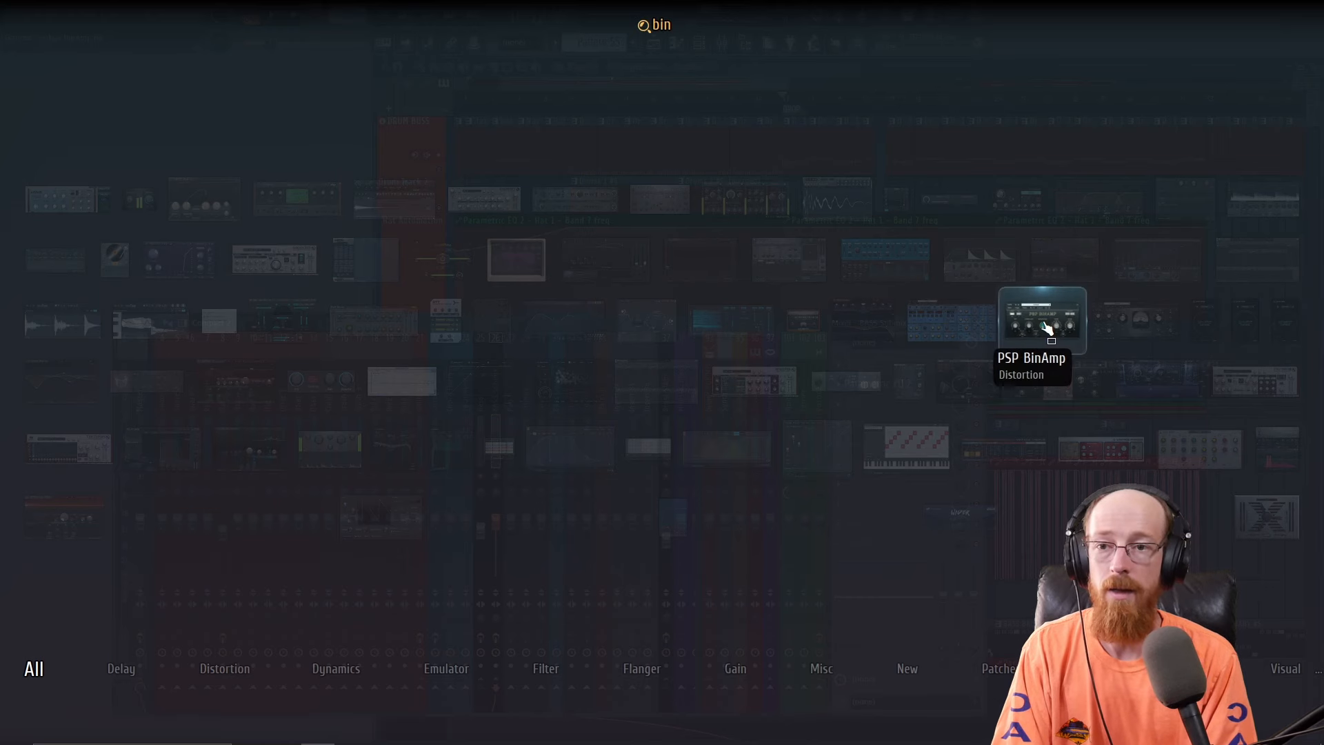
left_click_drag(1043, 320, 1048, 324)
Hide the new PSP BinAmp window's wrapper options and move the window clear of the mixer.
left_click(81, 183)
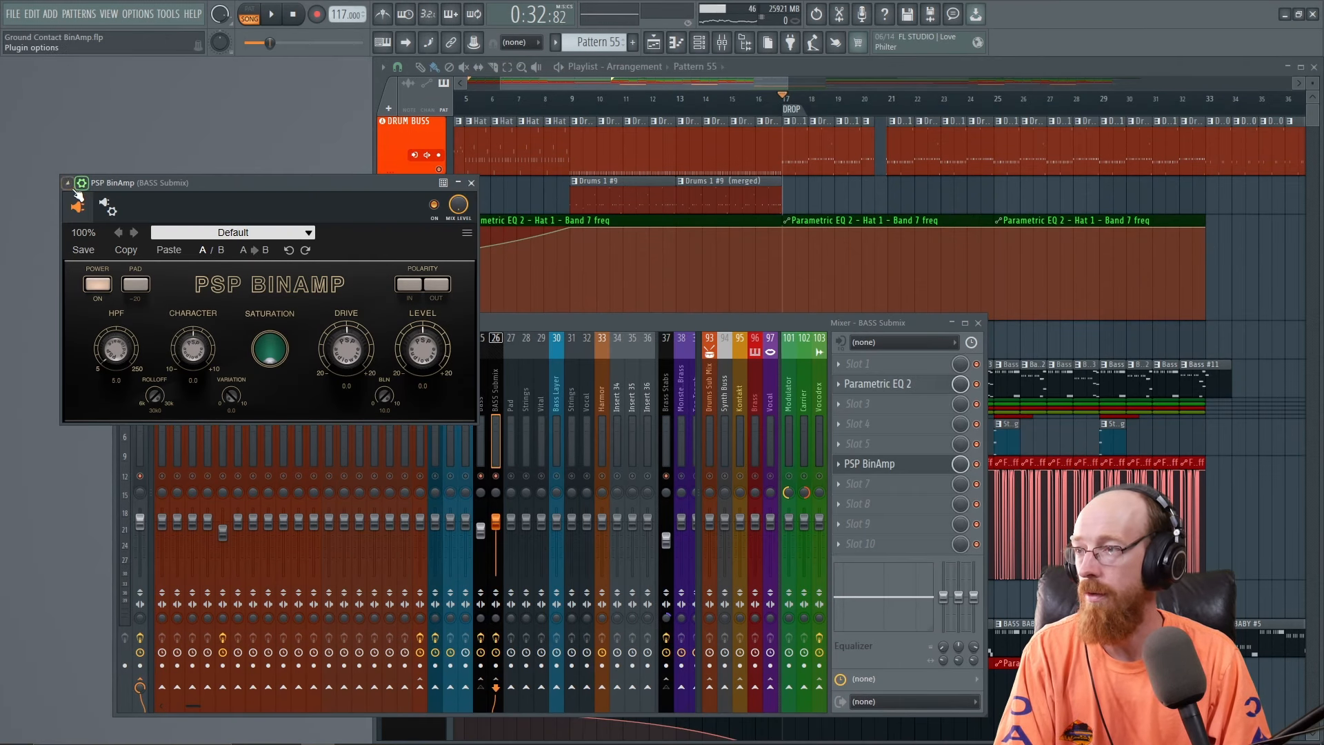
left_click(67, 183)
left_click(81, 183)
left_click(82, 183)
left_click_drag(172, 179, 158, 103)
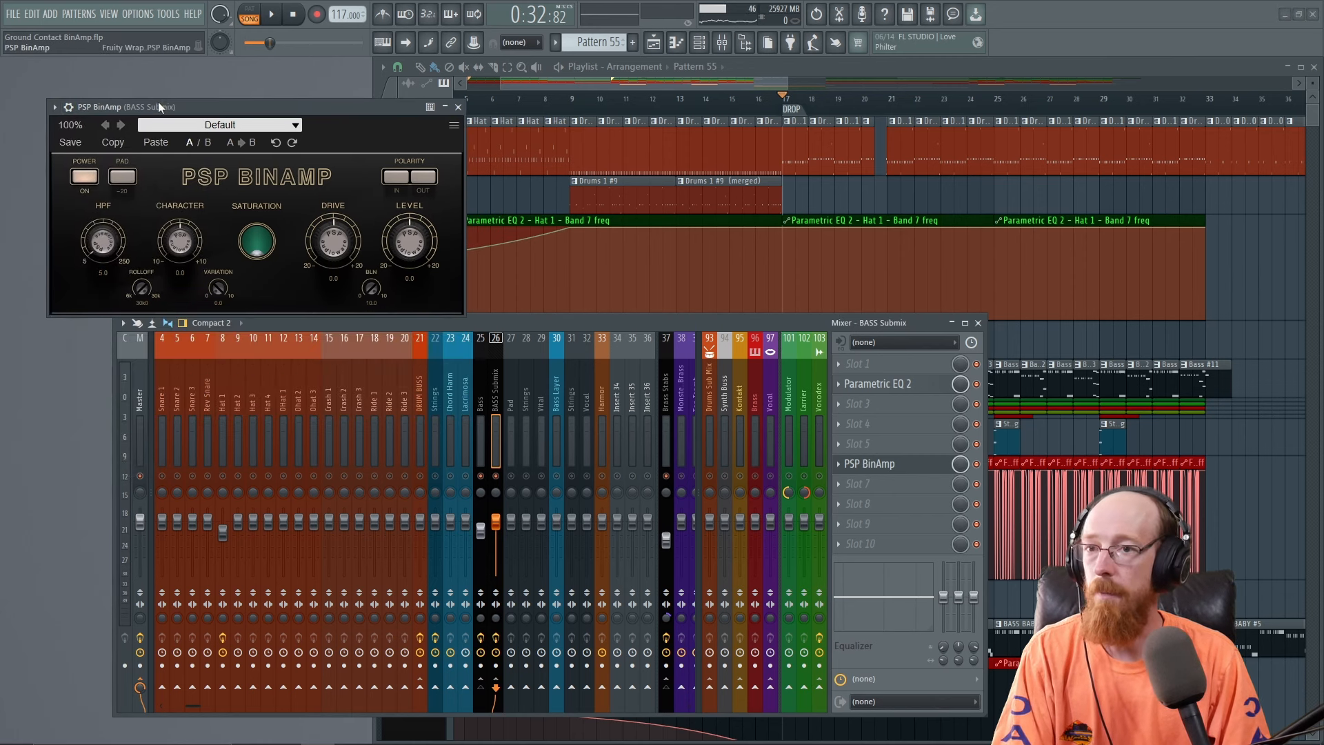
Play the bass from the drop with Drive at 20.0, sweep Character from 10.0 down to a negative setting, and stop.
key("space")
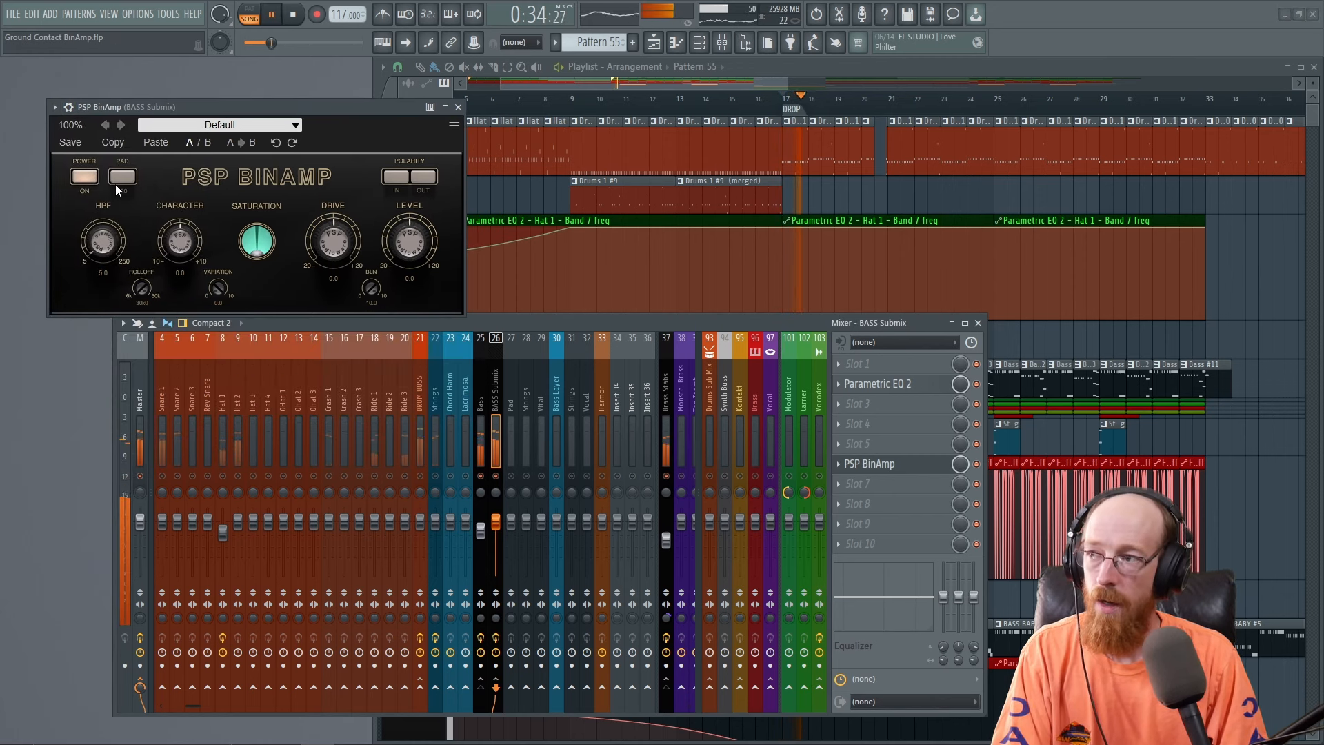
key("space")
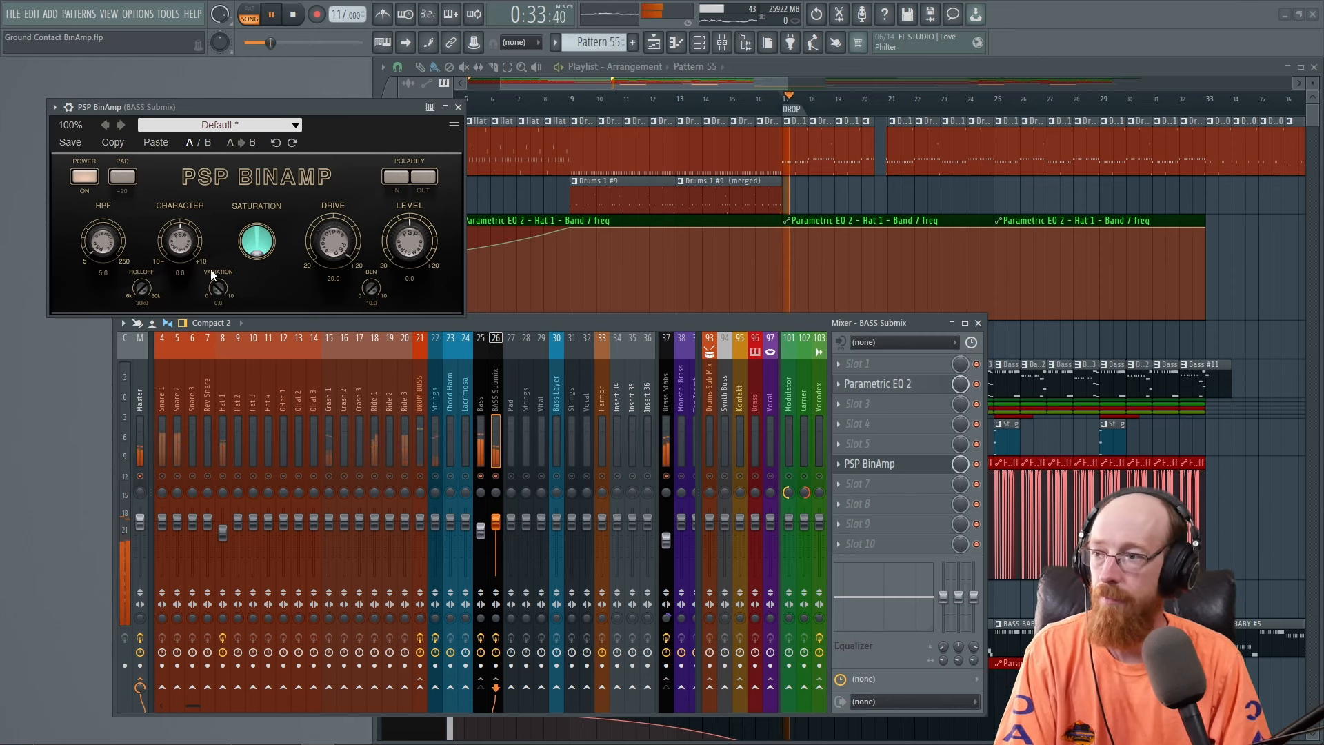
left_click_drag(180, 259, 176, 209)
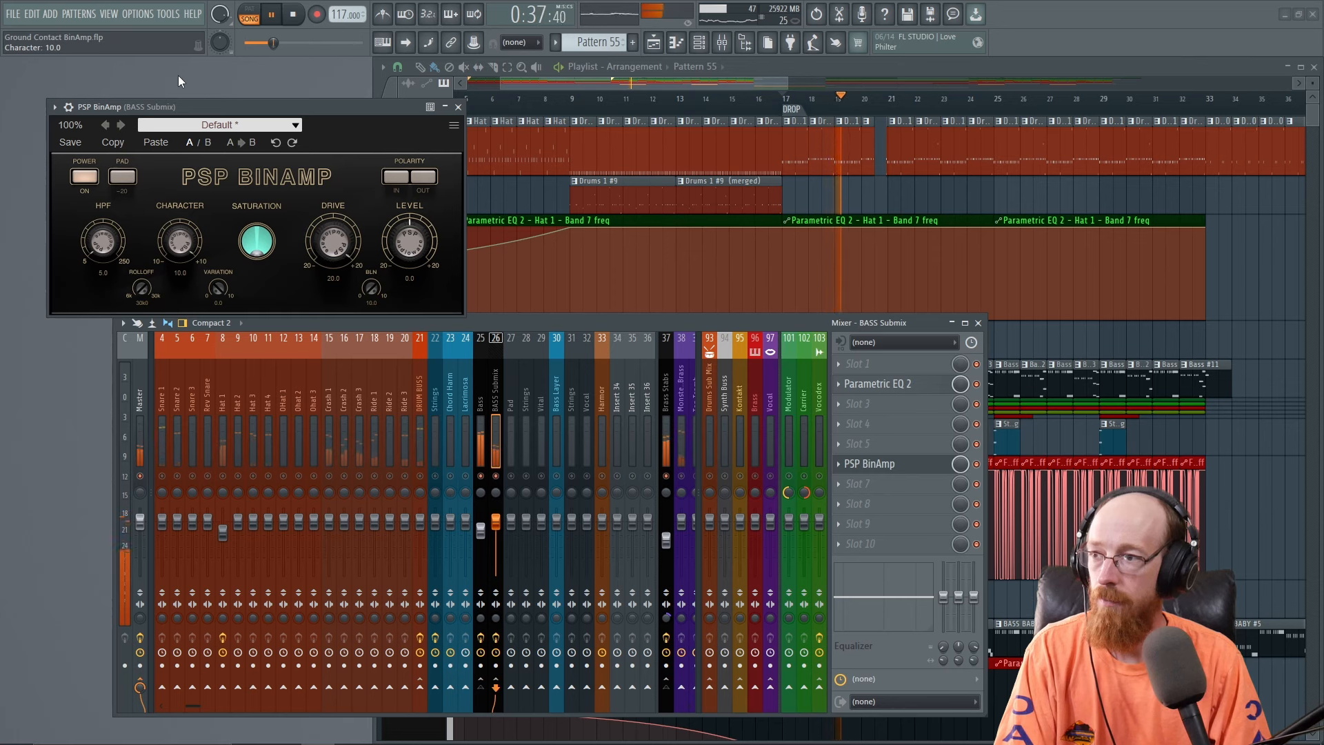
mouse_move(183, 254)
left_mouse_down()
mouse_move(192, 276)
mouse_move(179, 243)
left_mouse_up()
key("space")
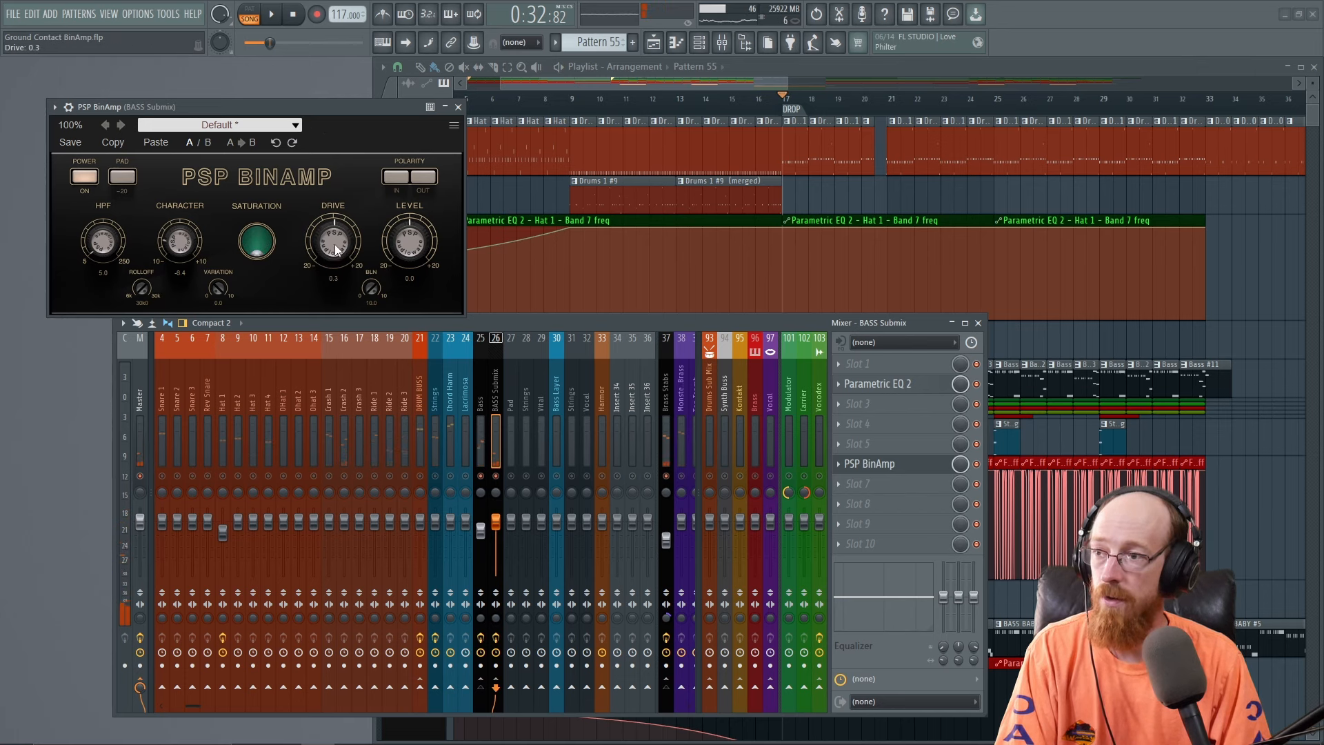
Play the bass again with Drive at -0.3, raise Character to 10.0, and reduce Drive to -8.0.
key("space")
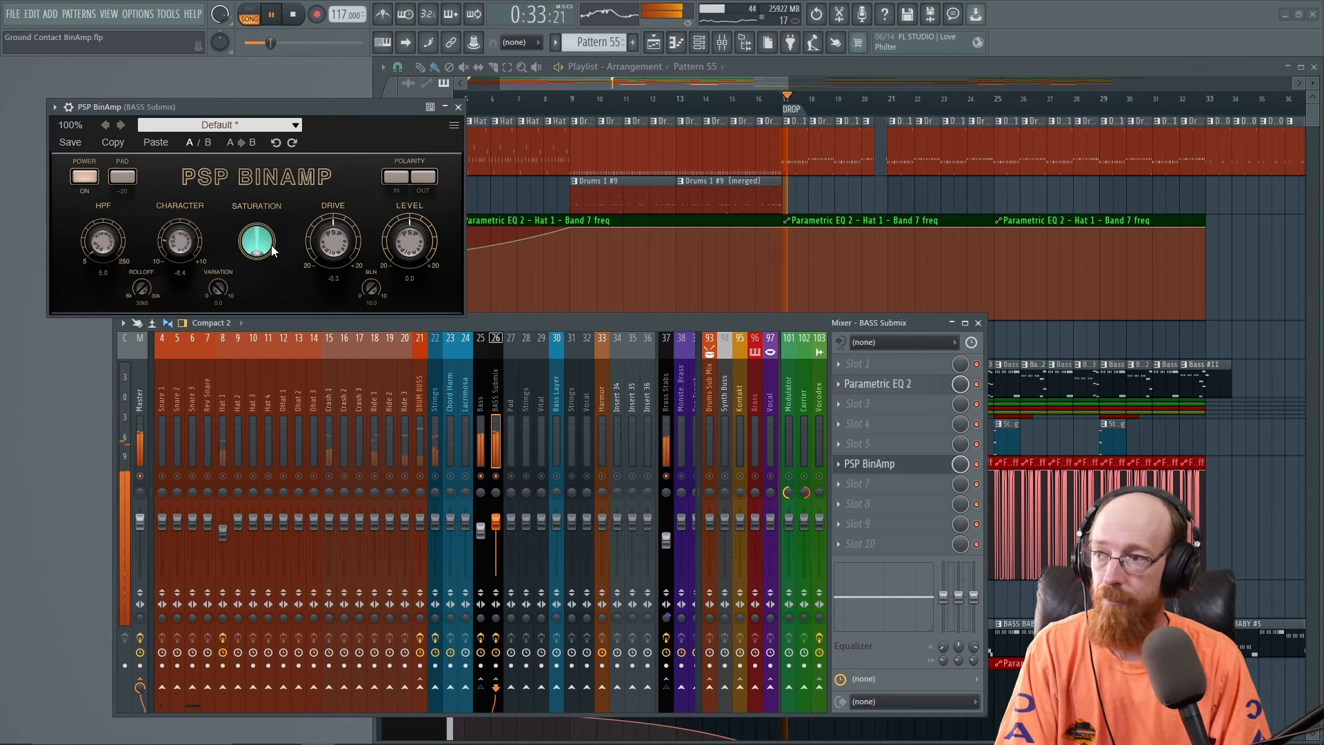
left_click_drag(196, 247, 180, 82)
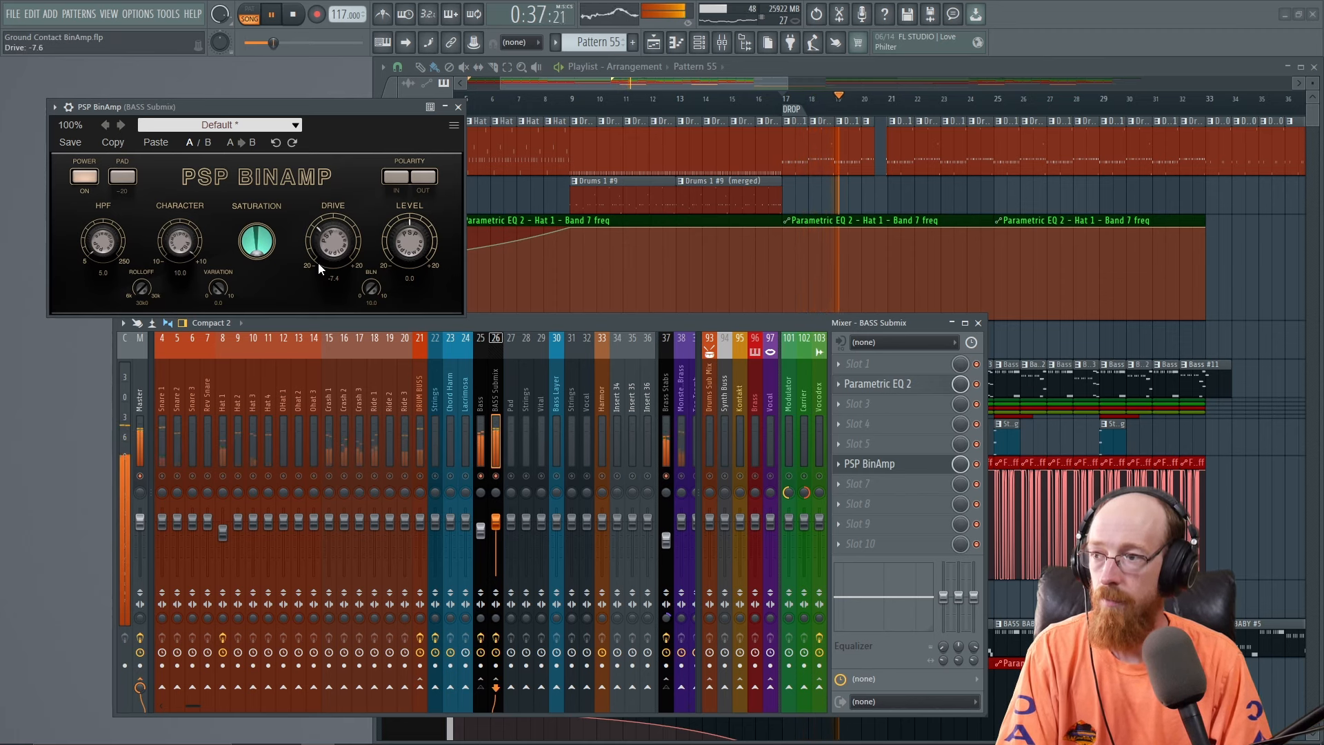
left_click_drag(317, 262, 280, 242)
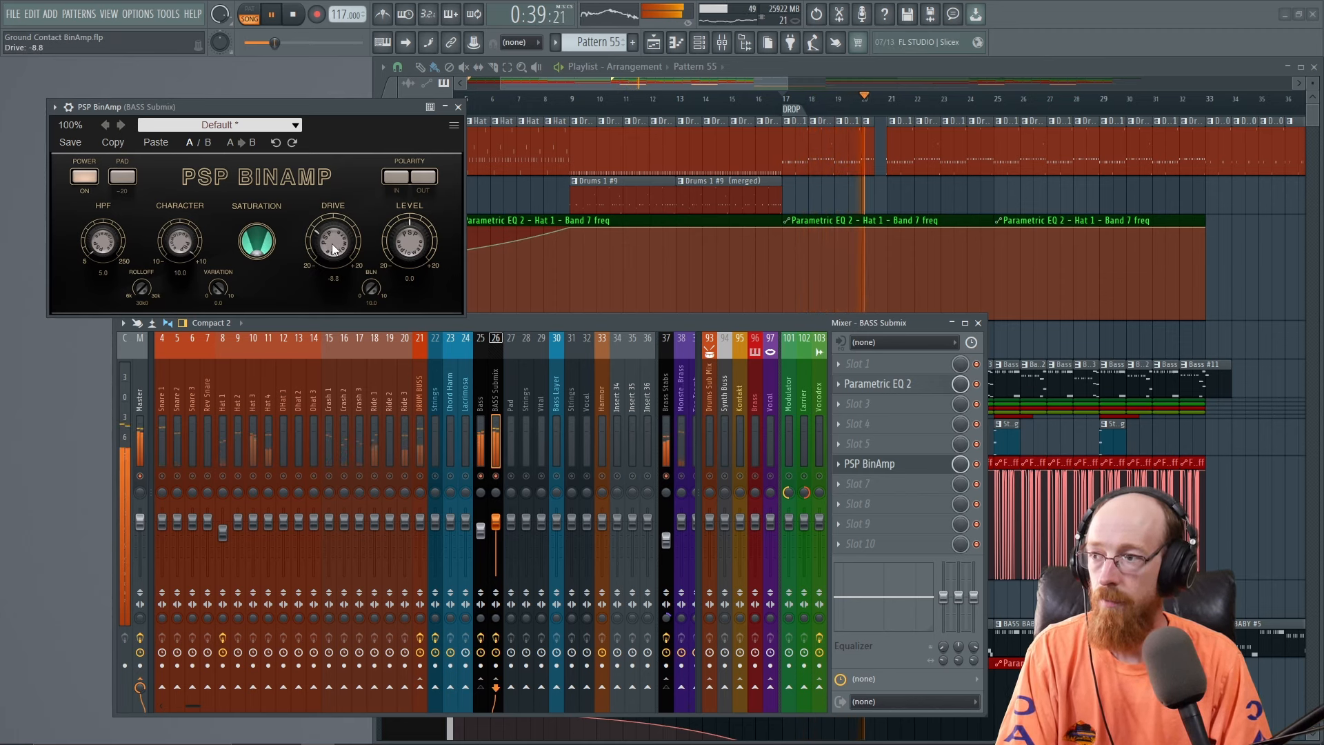
Audition the bass with the pad engaged and Drive at 20.0, set Character to -10.0, then disengage the pad and lower Drive to -0.7.
left_click(124, 177)
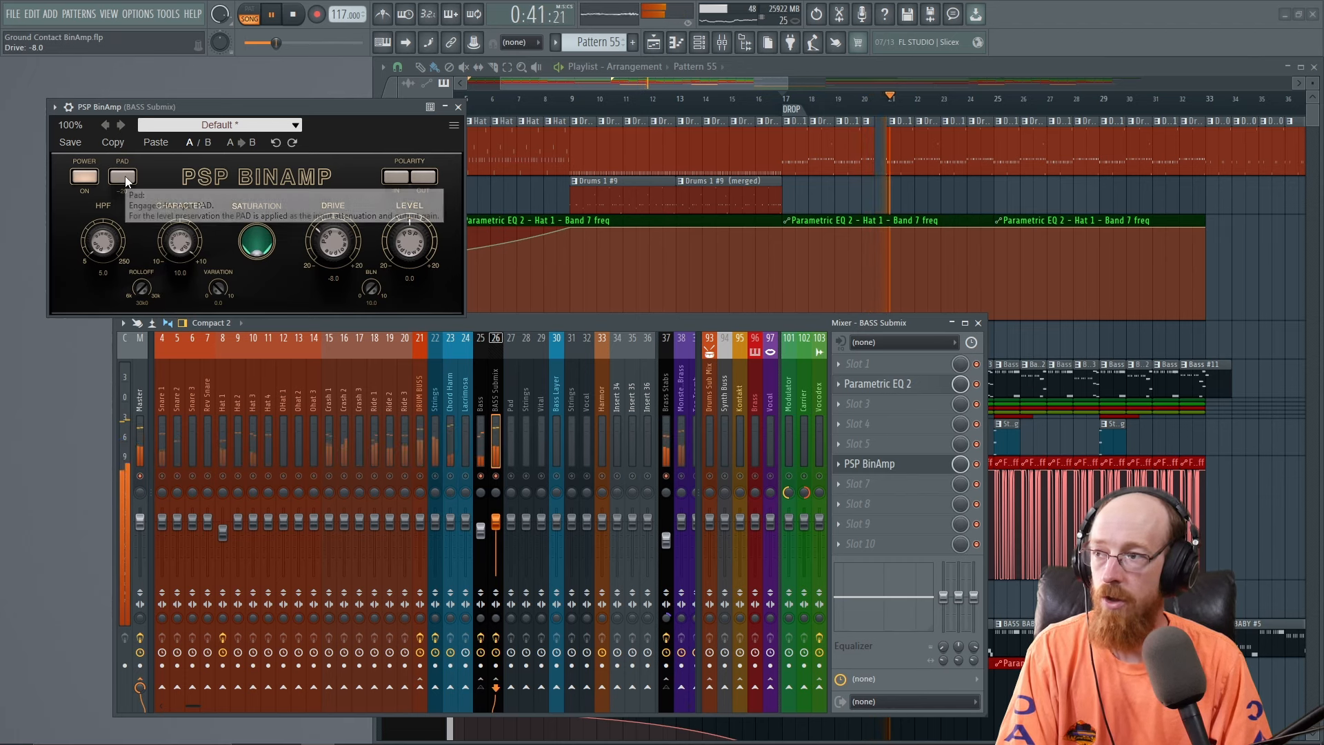
left_click_drag(309, 240, 332, 105)
left_click_drag(184, 247, 196, 400)
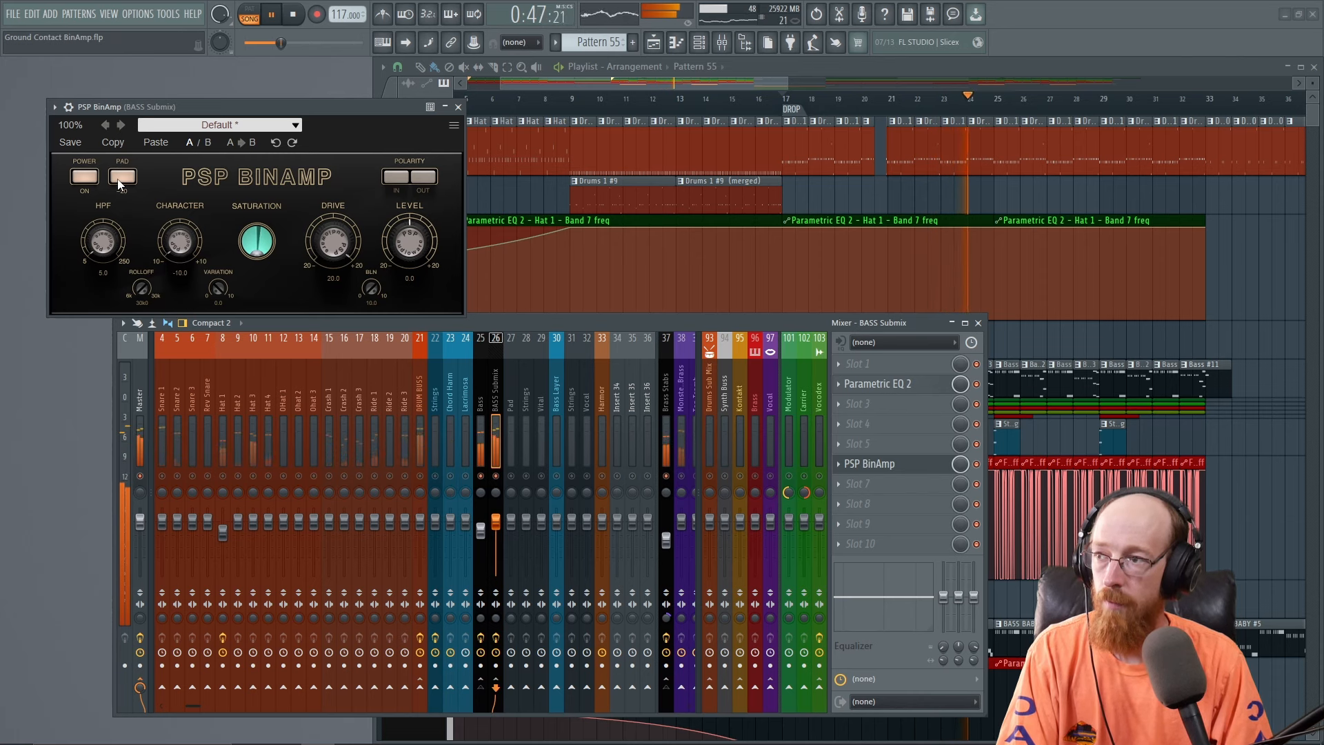
left_click_drag(338, 237, 338, 338)
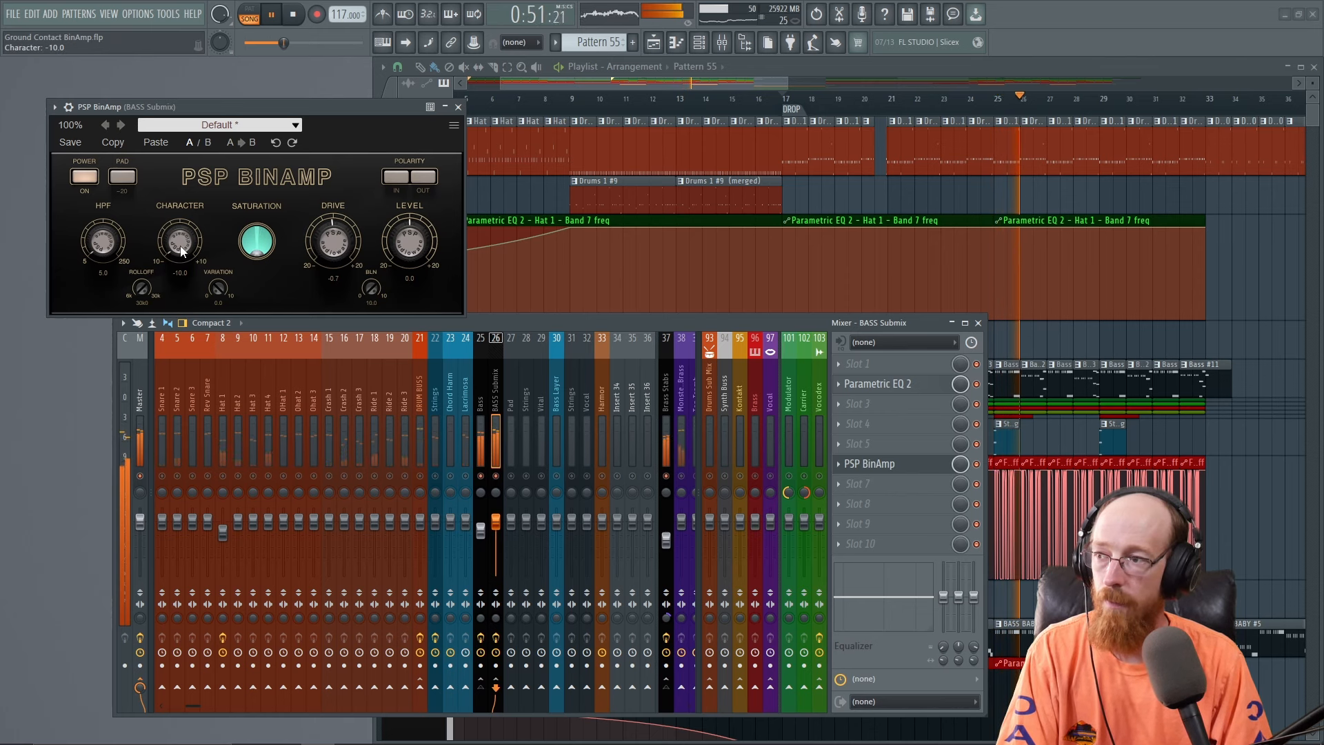
Raise Character and nudge it back during bass playback, lower Drive below -8, set Character to 2.5, and stop.
left_click_drag(180, 247, 180, 200)
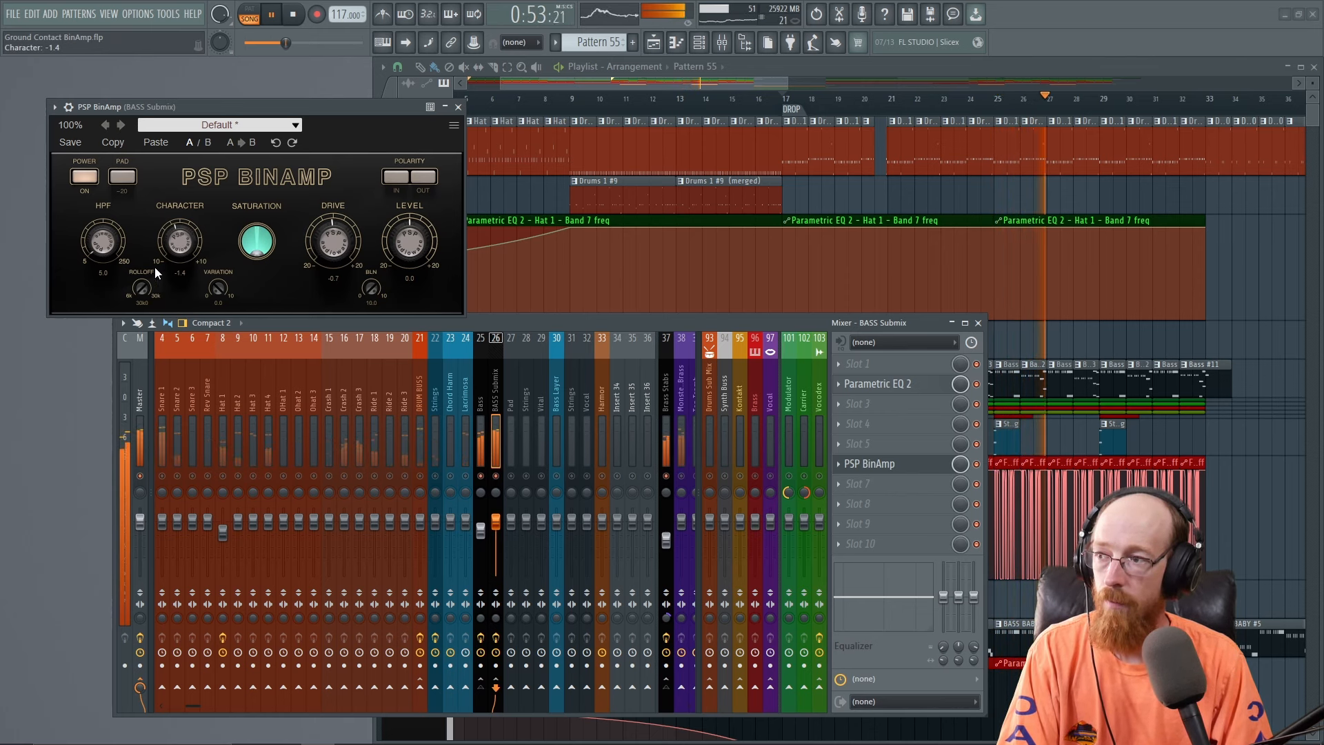
left_click_drag(178, 262, 125, 325)
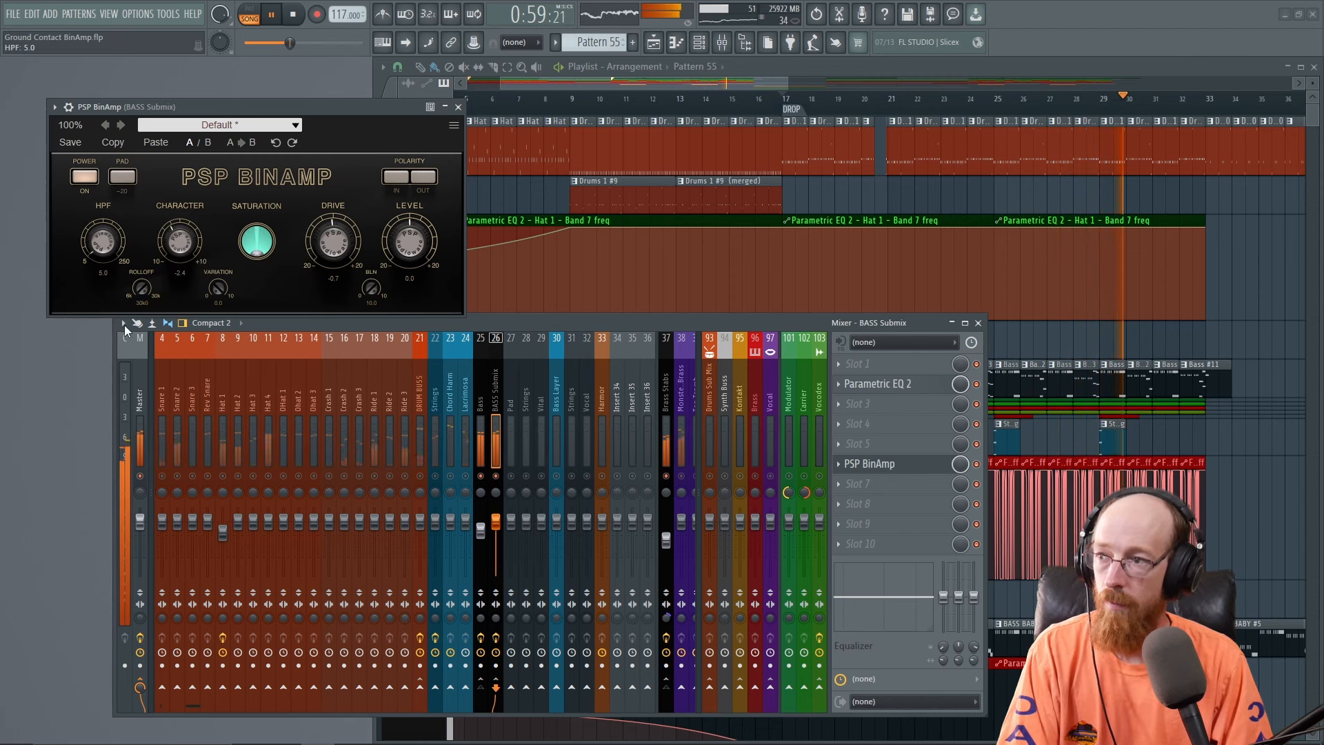
left_click_drag(177, 235, 177, 254)
left_click_drag(317, 243, 327, 254)
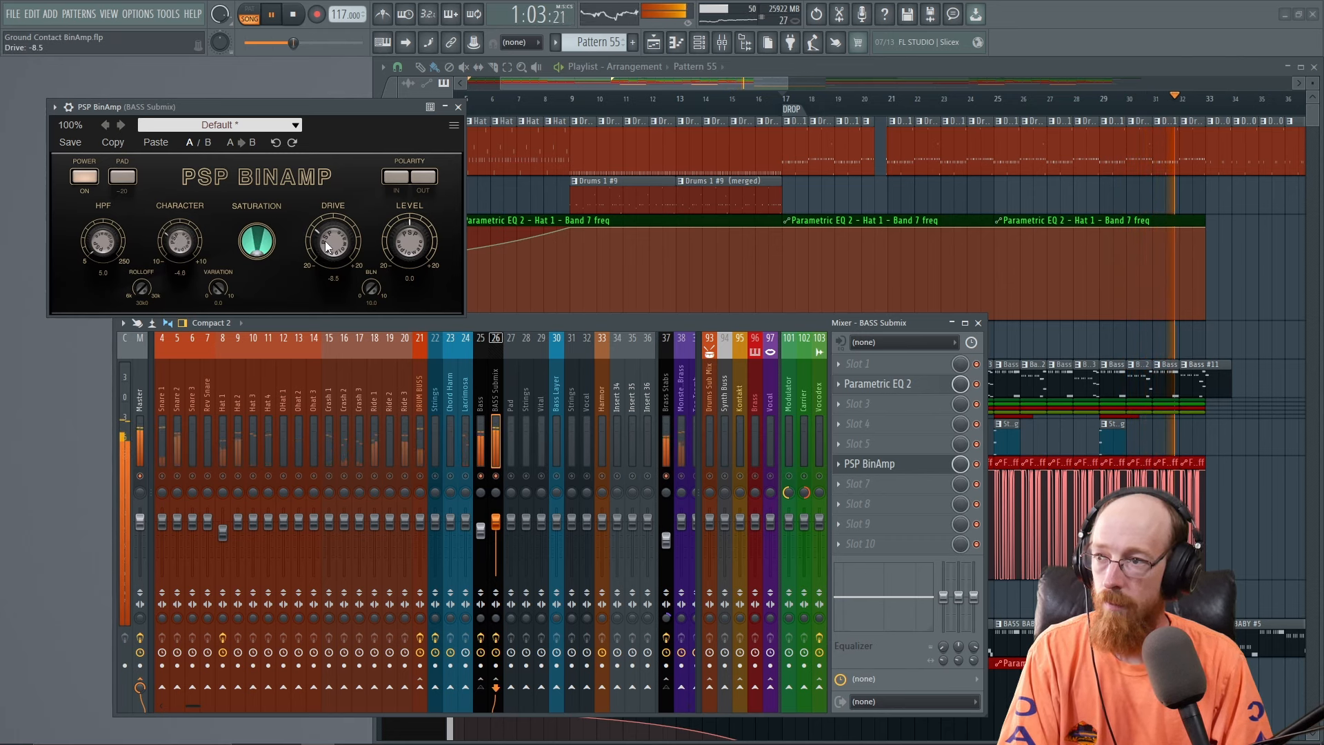
left_click_drag(182, 250, 182, 205)
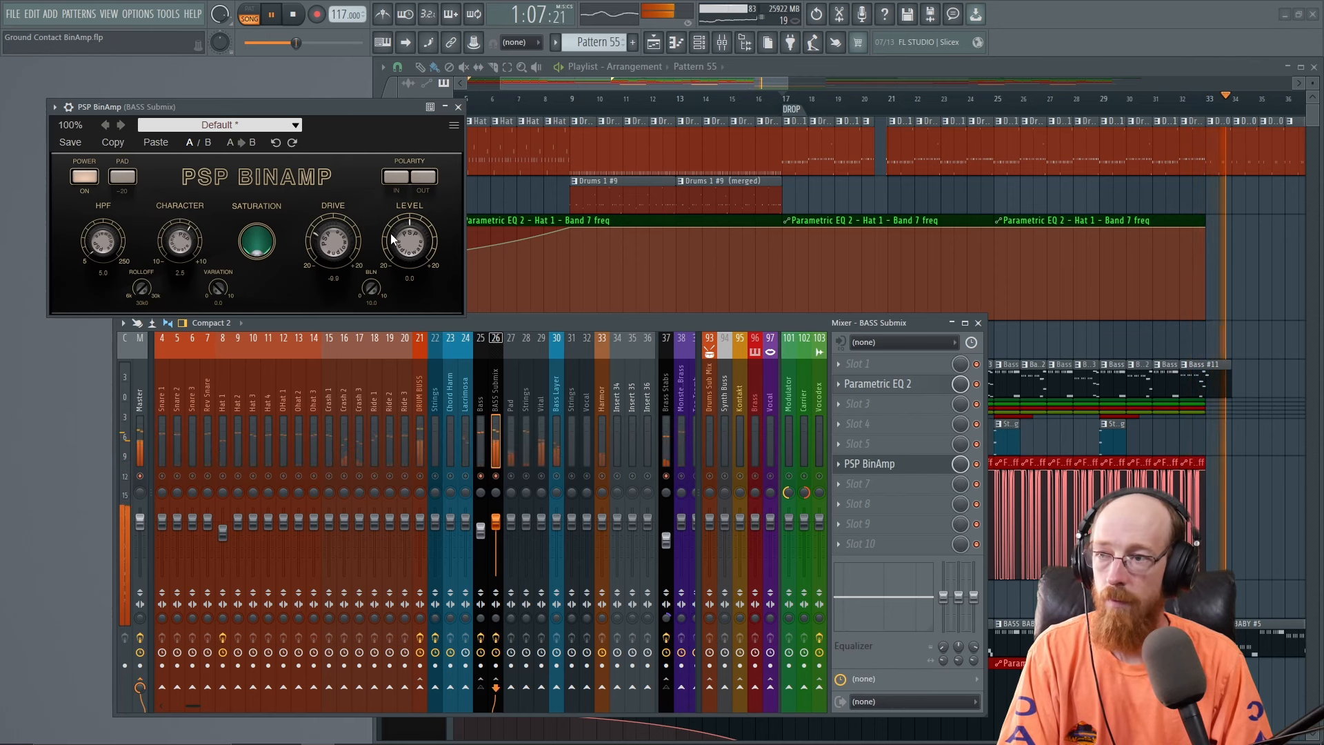
key("space")
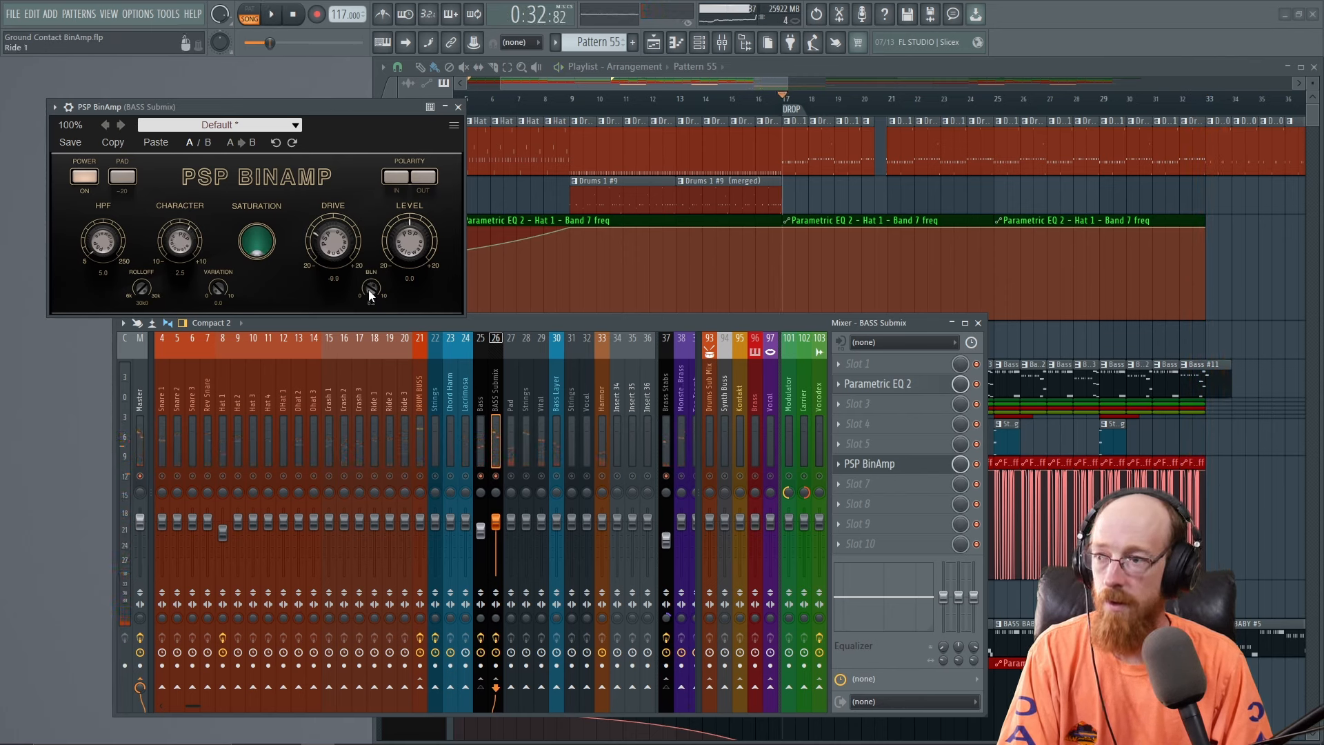
Replay the bass from the drop with Blend lowered, raise Drive to 5.6, and return Blend to 10.0.
key("space")
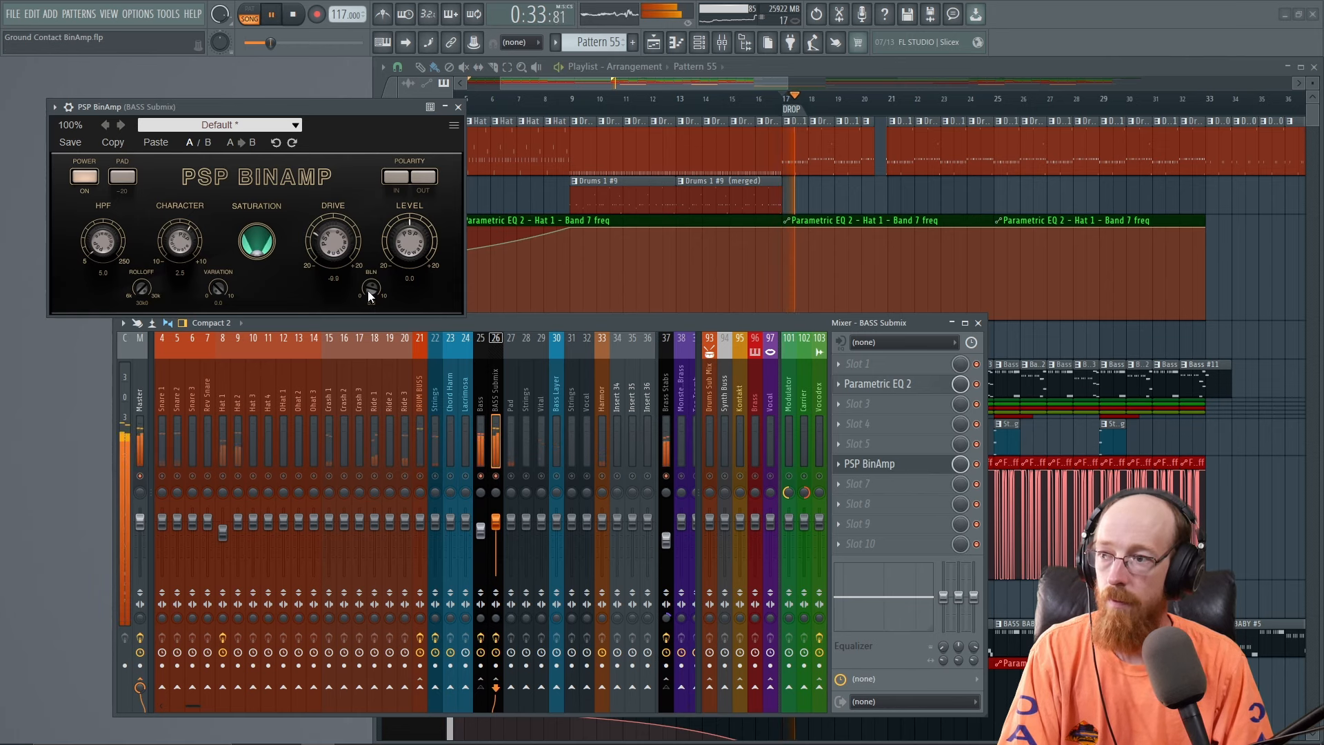
left_click_drag(367, 291, 329, 253)
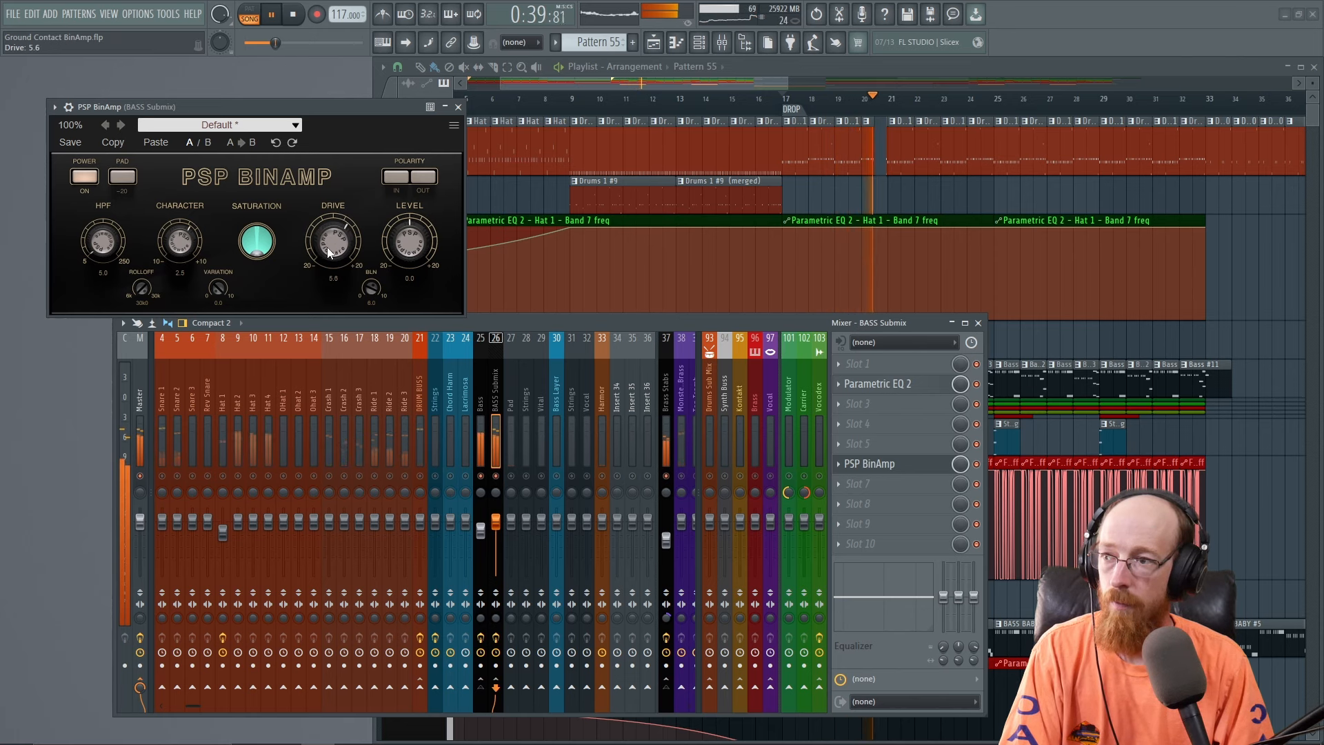
left_click_drag(369, 292, 375, 106)
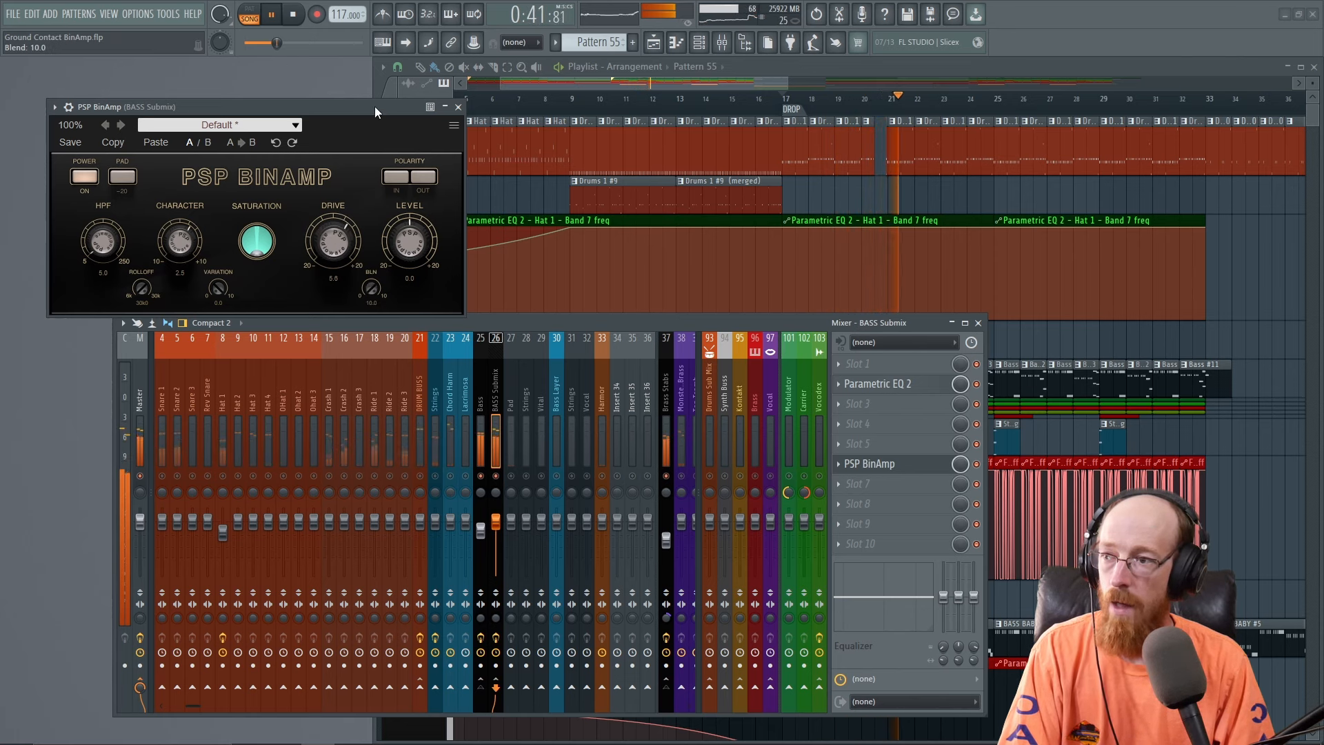
Raise the high-pass filter and output level, reduce the PSP BinAmp slot's mix level to 19%, and stop playback.
left_click_drag(103, 239, 104, 202)
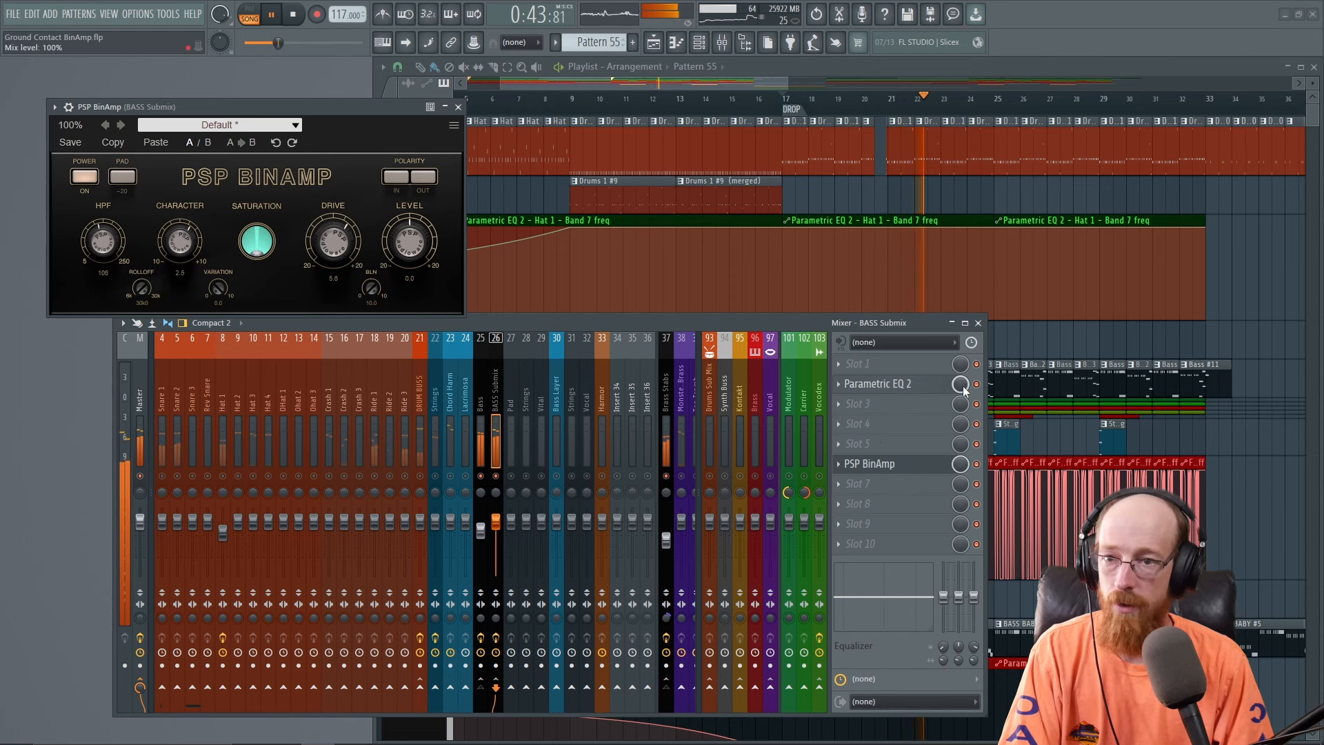
left_click_drag(961, 465, 961, 507)
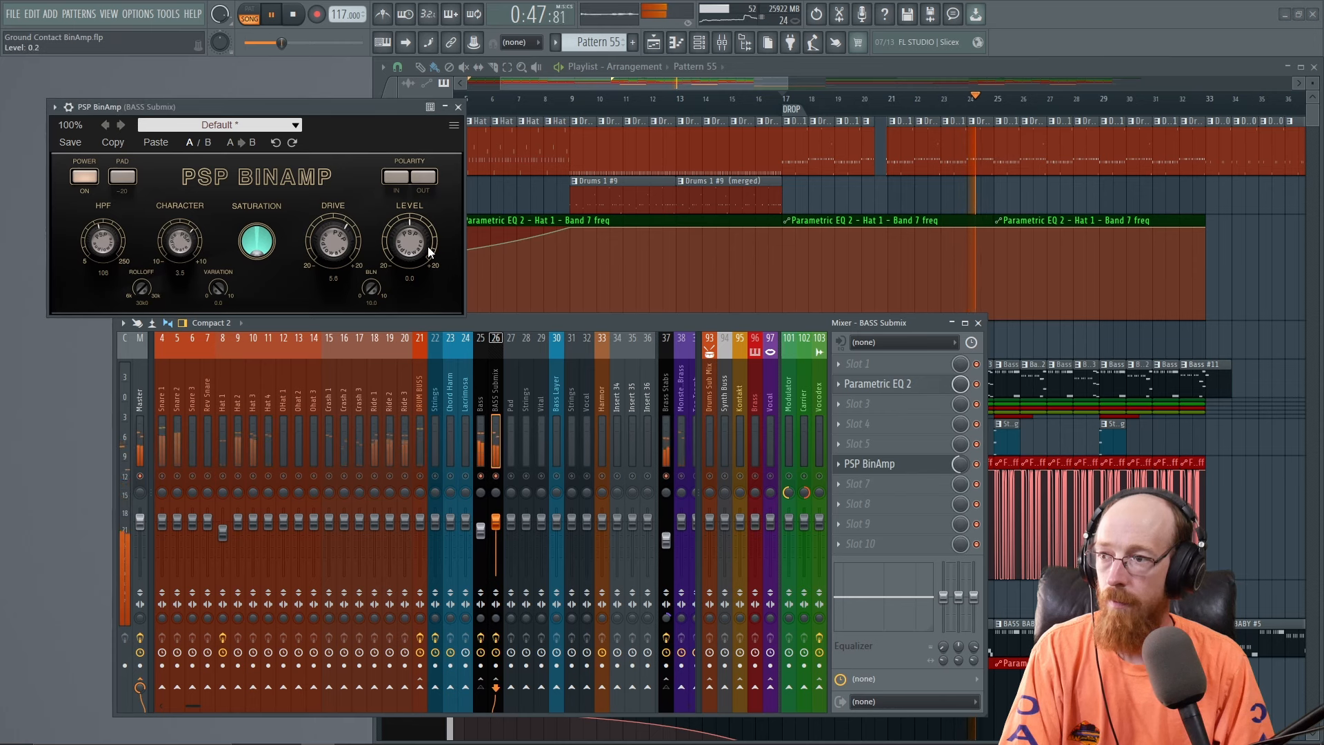
mouse_move(427, 246)
left_mouse_down()
mouse_move(422, 192)
mouse_move(416, 252)
left_mouse_up()
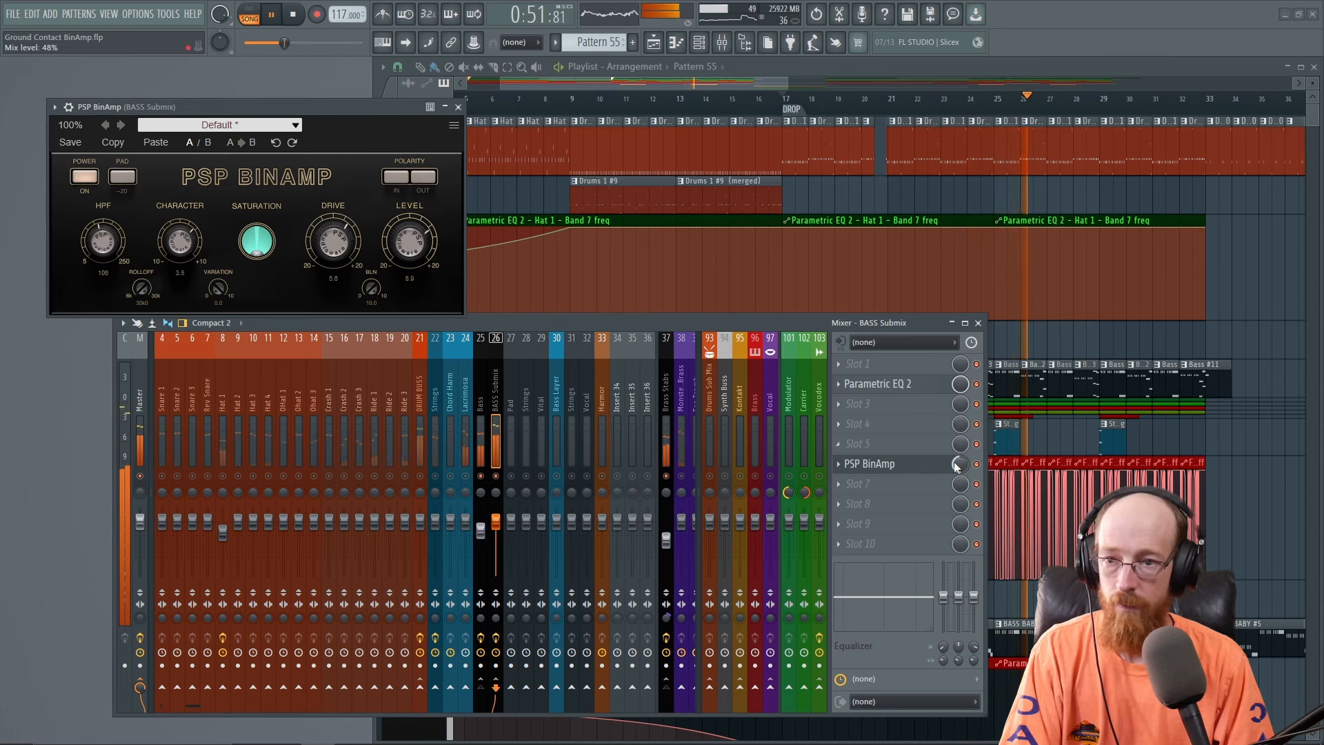
mouse_move(958, 464)
left_mouse_down()
mouse_move(958, 485)
mouse_move(961, 471)
left_mouse_up()
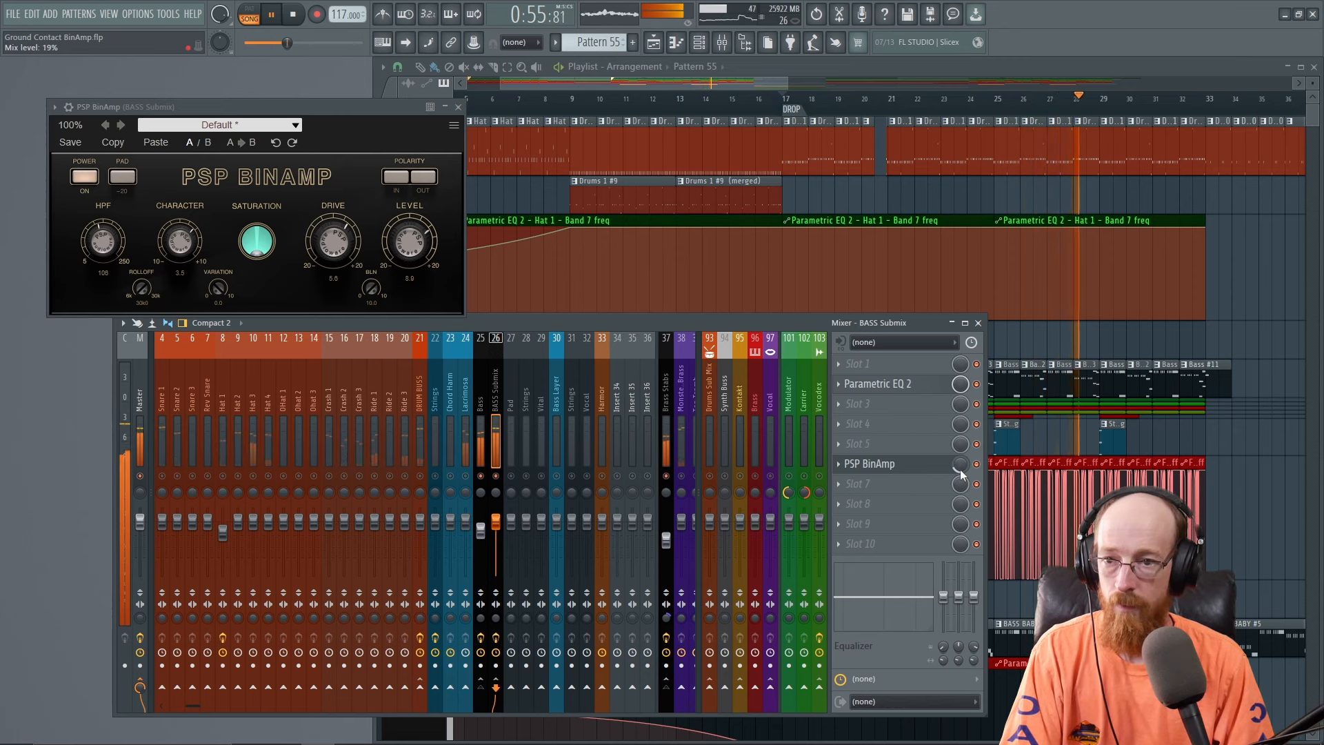
key("space")
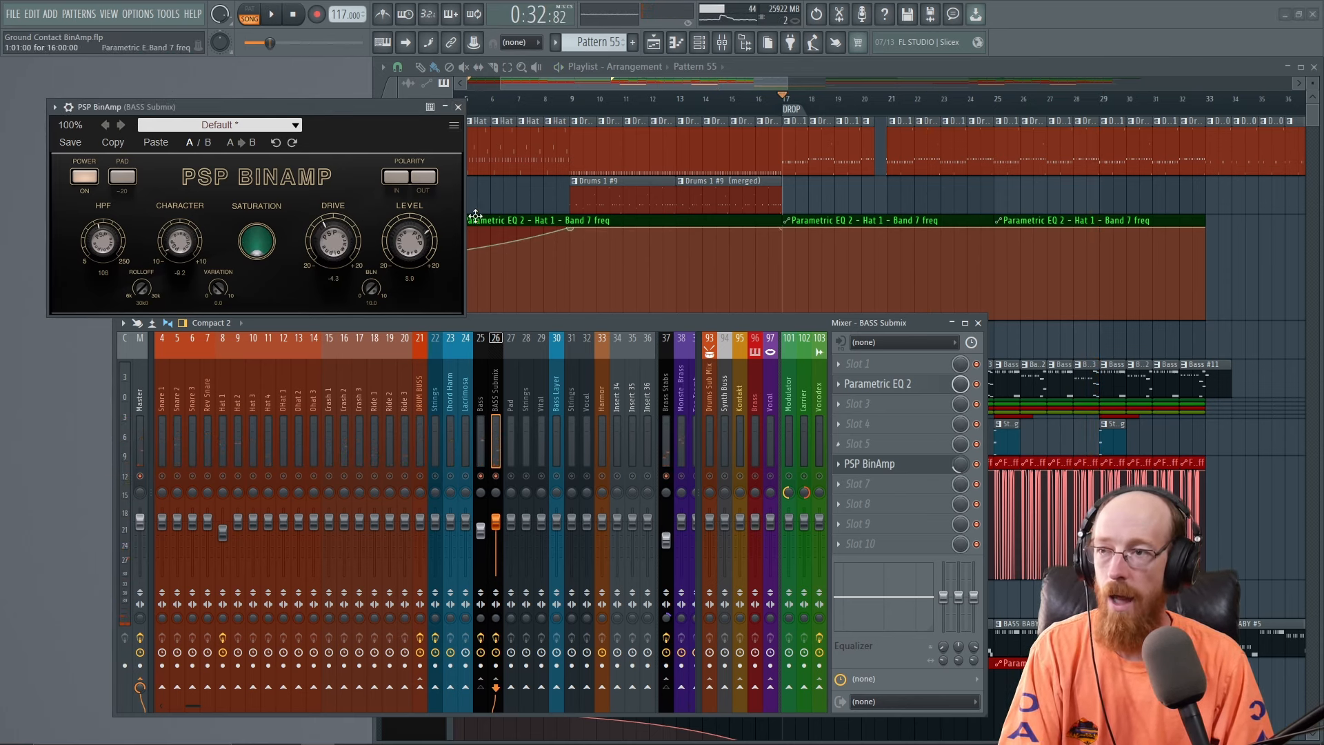
Close the plug-in window and create a PSP BinAmp mix-level automation clip spanning the drop from bar 17 to bar 33.
left_click(458, 107)
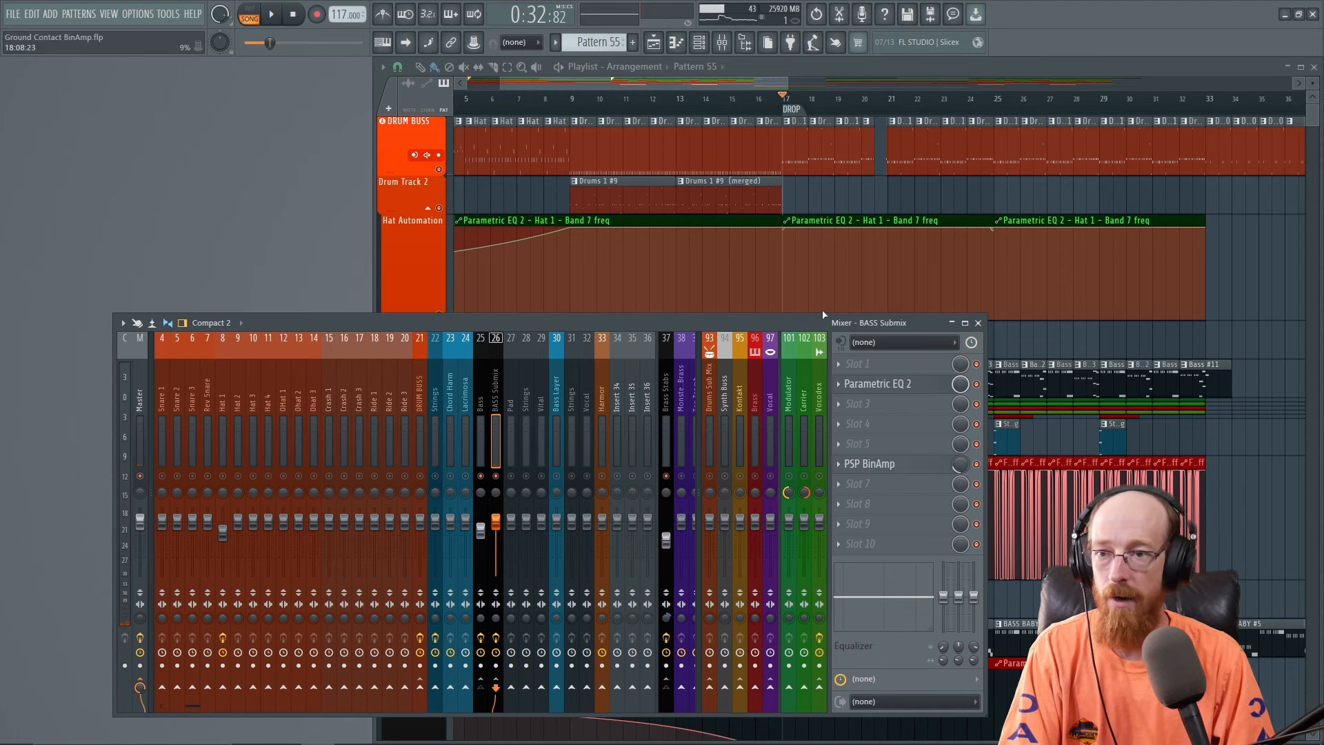
left_click_drag(792, 321, 702, 305)
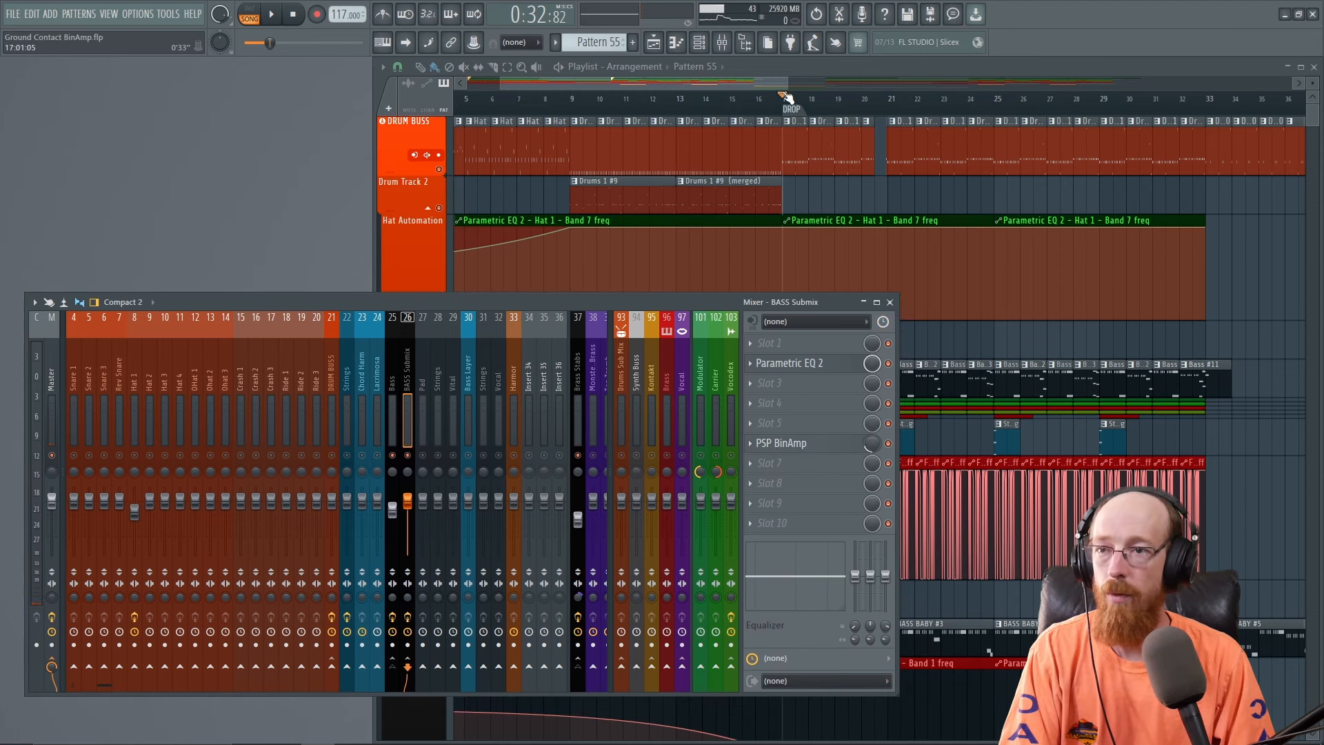
left_click_drag(787, 99, 1220, 121)
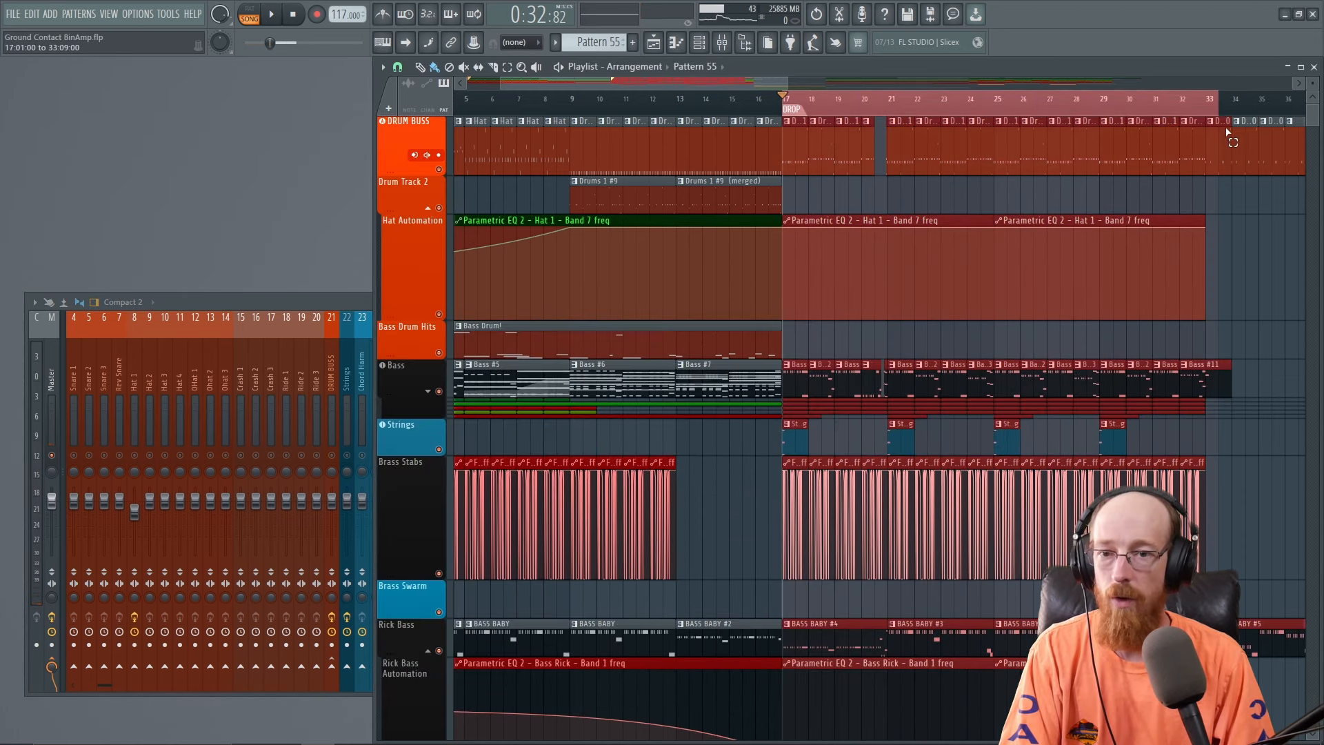
left_click(309, 304)
left_click_drag(873, 447, 873, 450)
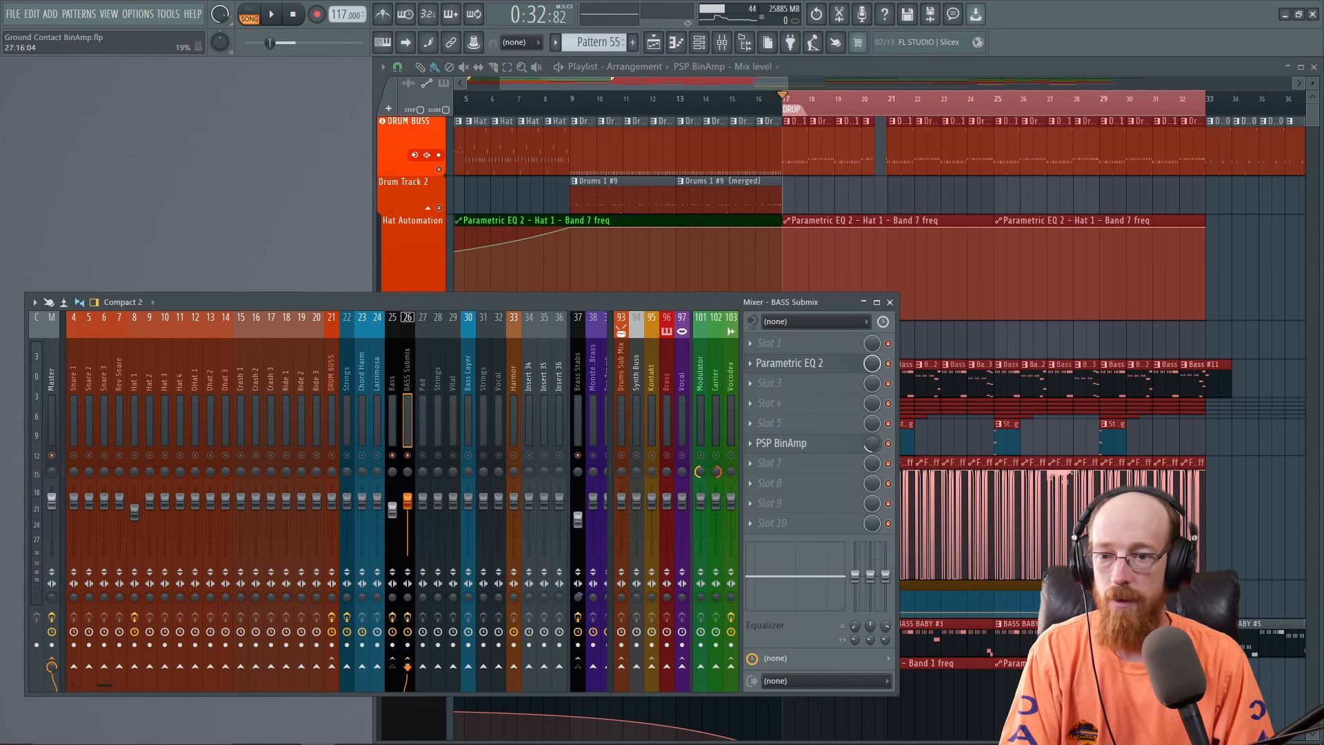
Shape the mix-level automation to stay low through most of bar 17, ramp up into bar 18 and drop, and play it.
left_click(955, 607)
left_click_drag(784, 612, 785, 636)
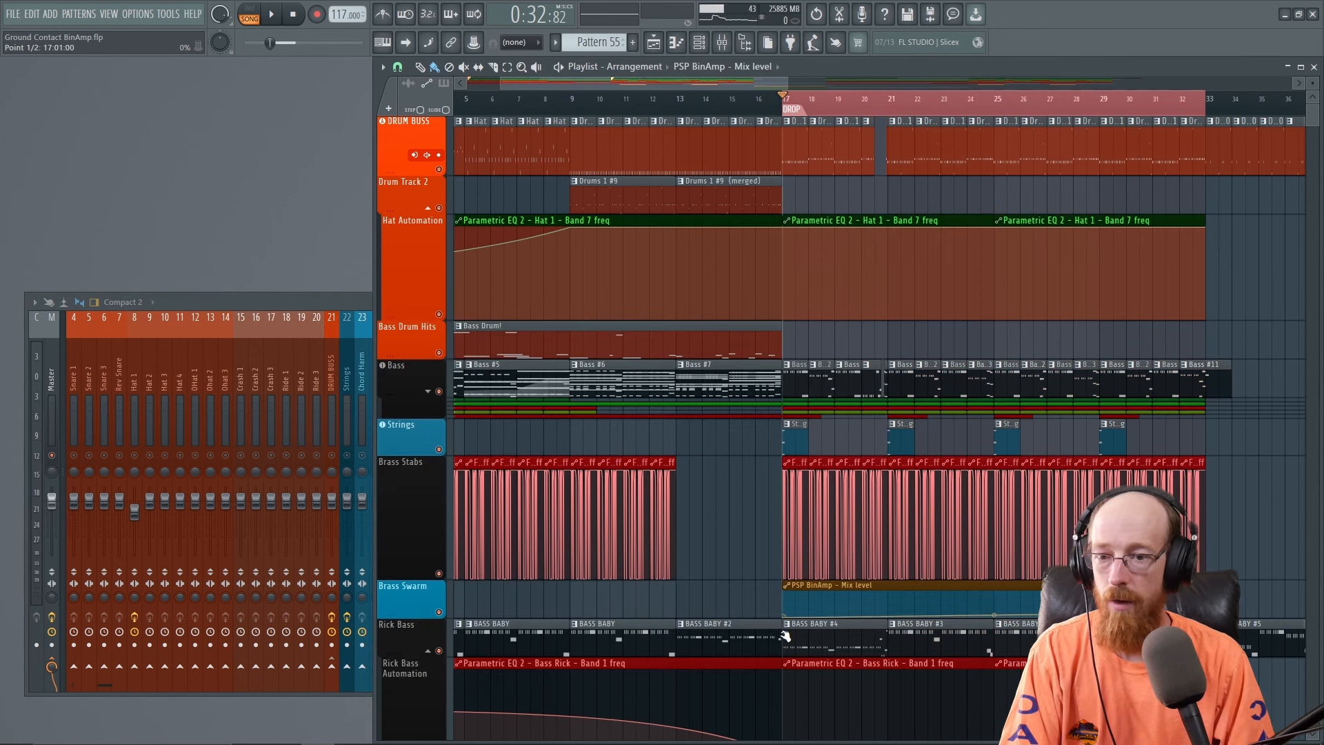
scroll(824, 583, "up", 7)
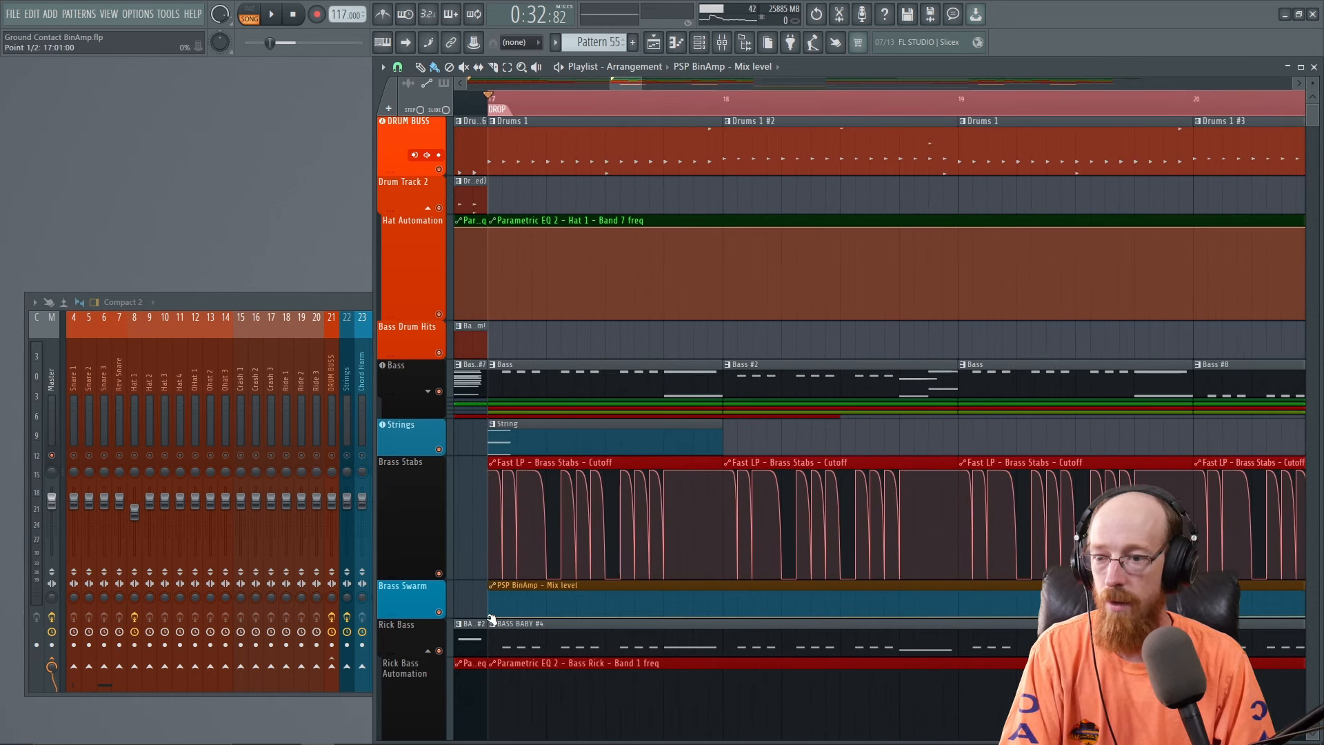
left_click_drag(491, 618, 492, 614)
left_click(663, 612)
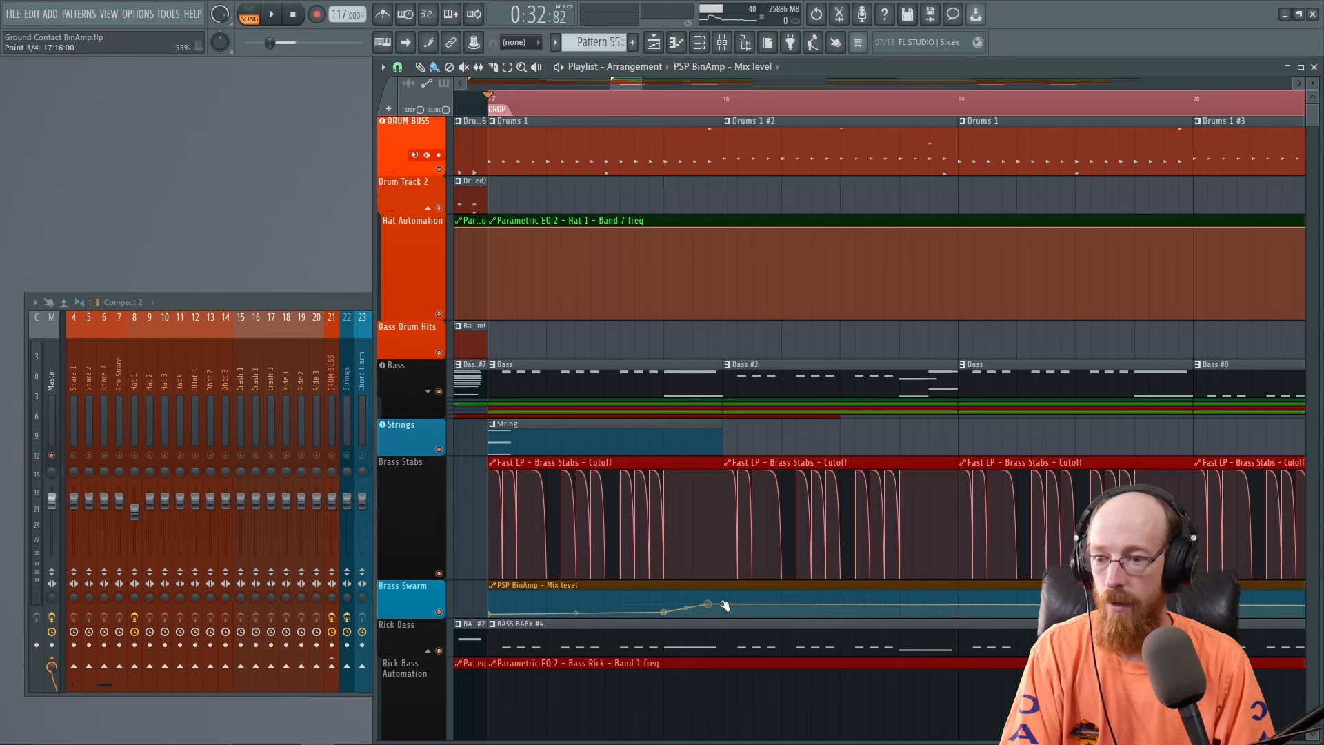
left_click(723, 600)
key("space")
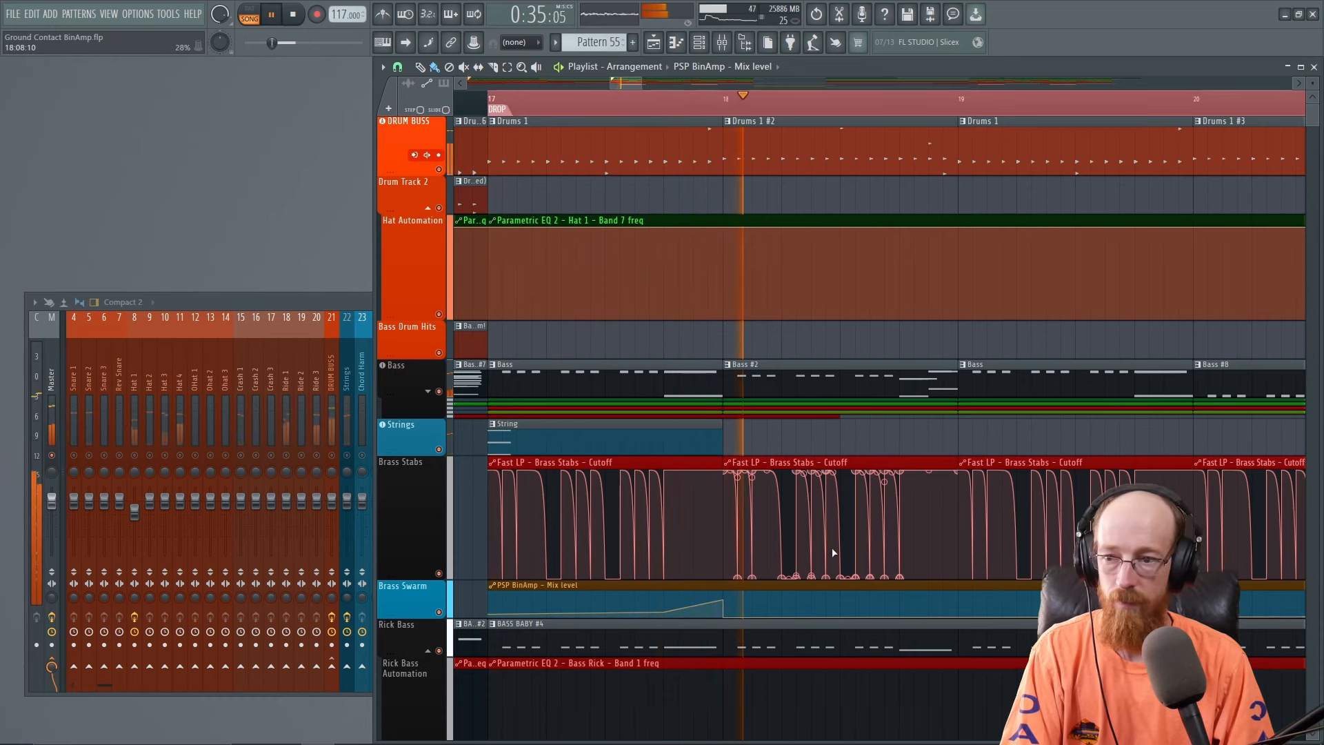
key("space")
Add two sharp mix-level peaks at the end of bar 18, returning to 0% between and after them.
left_click(900, 616)
right_click(918, 594)
right_click(931, 616)
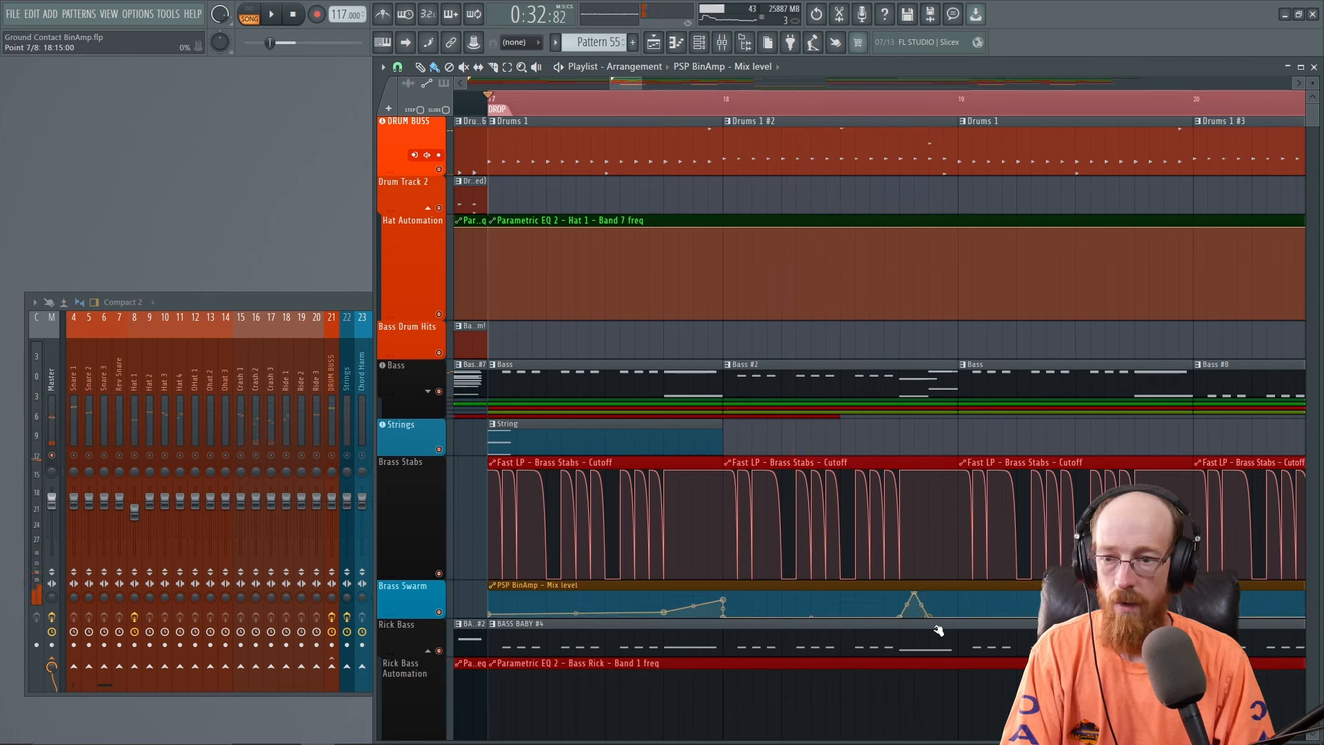
right_click(945, 591)
right_click(958, 617)
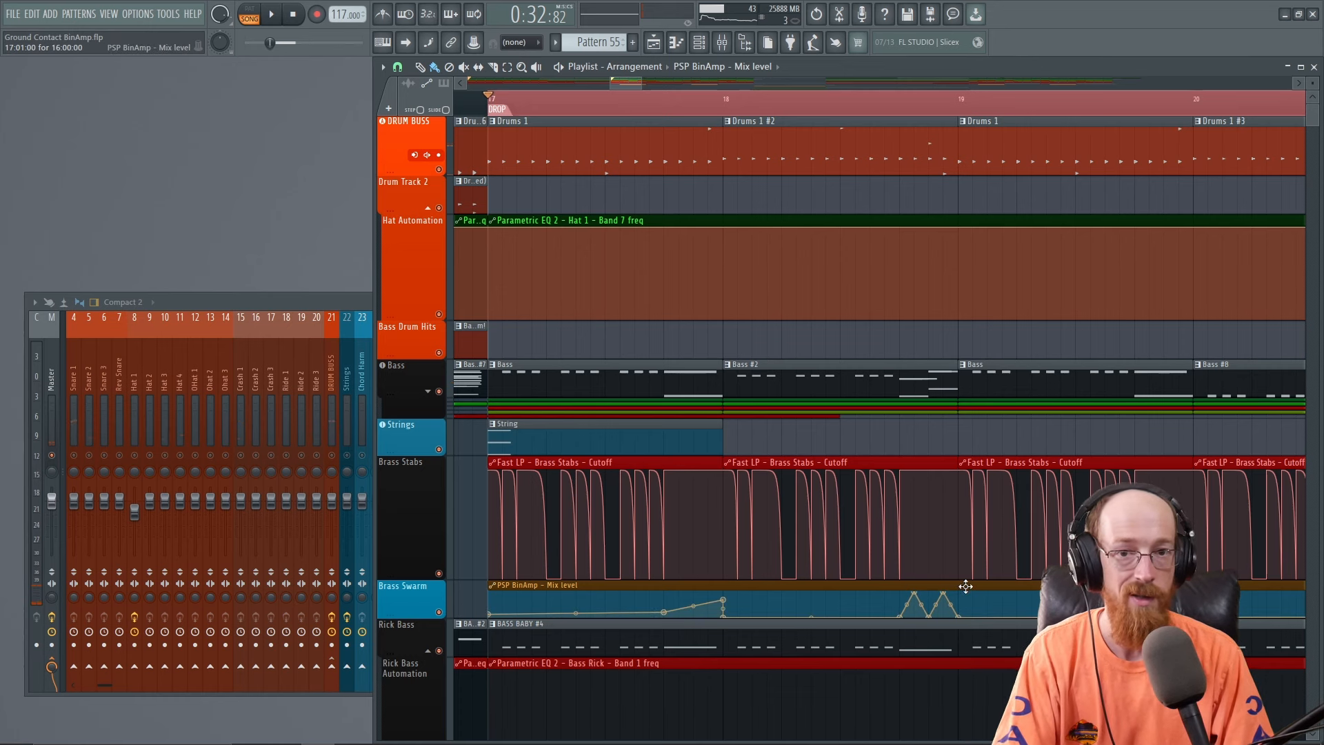
Play the drop with the mixer in view to watch the PSP BinAmp mix knob follow the automation.
left_click(297, 307)
key("space")
left_click_drag(694, 303, 494, 318)
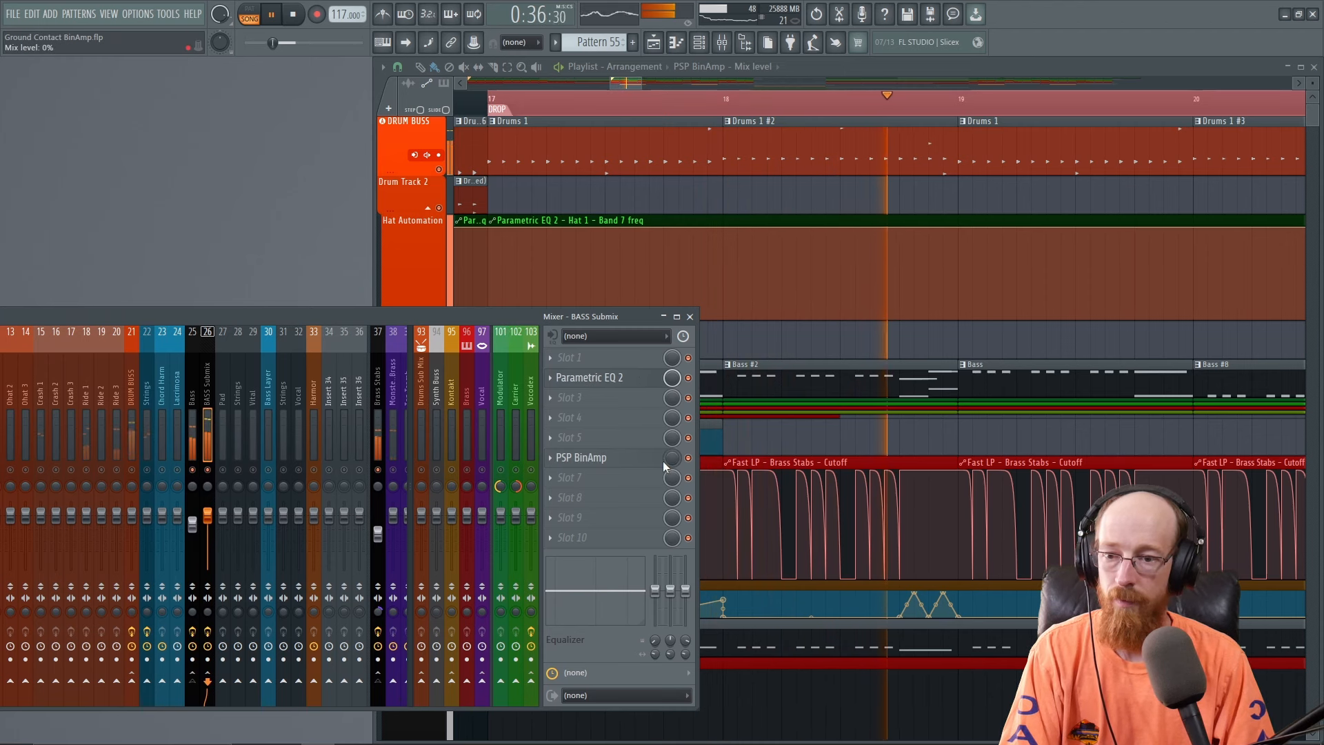
key("space")
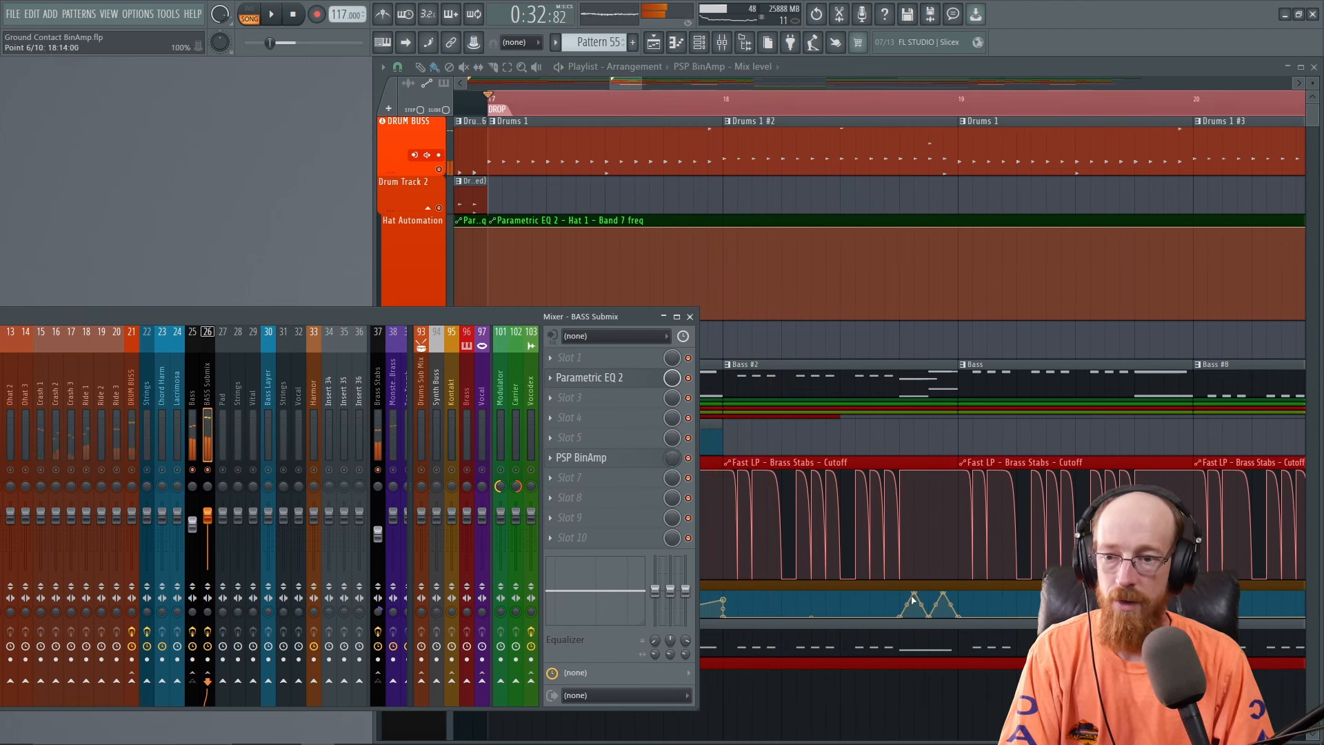
Replace the two mix-level peaks with a single ramp up to bar 19 that drops at the bar line, and audition it.
right_click(918, 597)
right_click(944, 594)
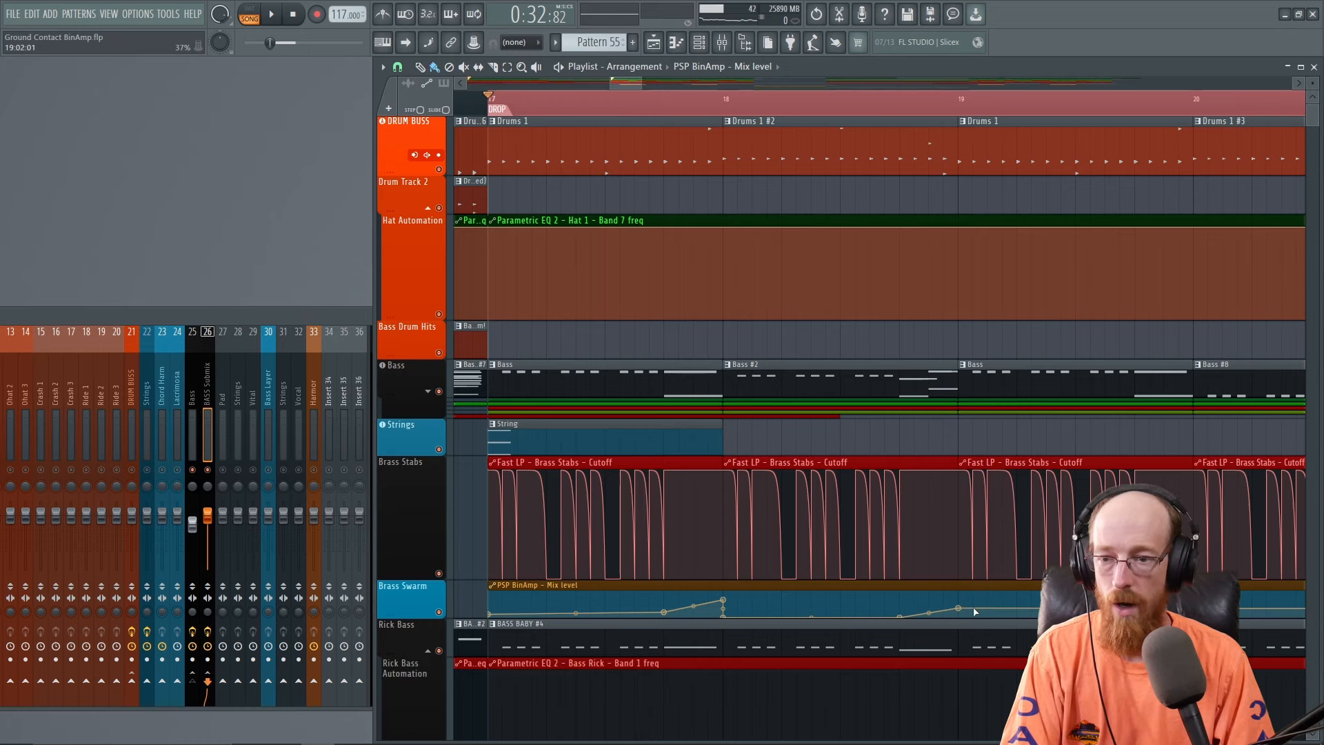
scroll(983, 569, "down", 1)
scroll(984, 565, "down", 5)
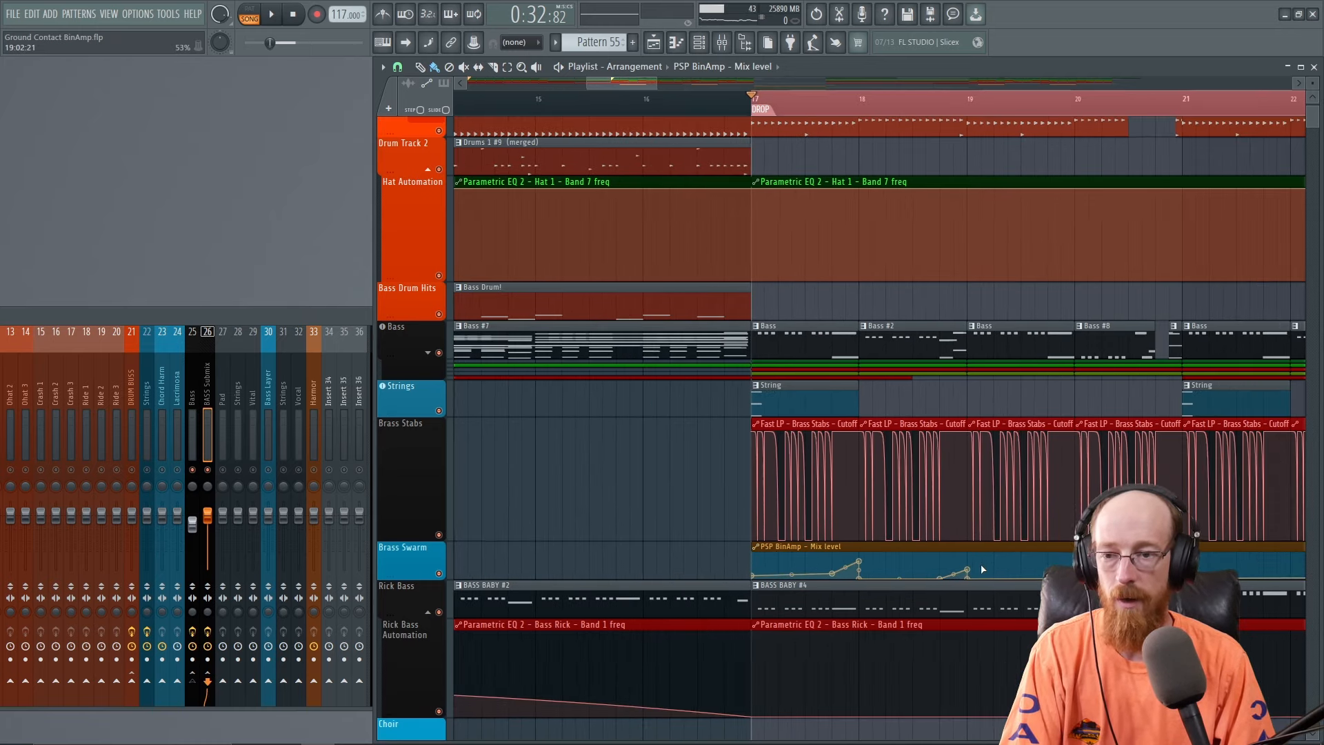
key("space")
left_click_drag(1044, 550, 912, 554)
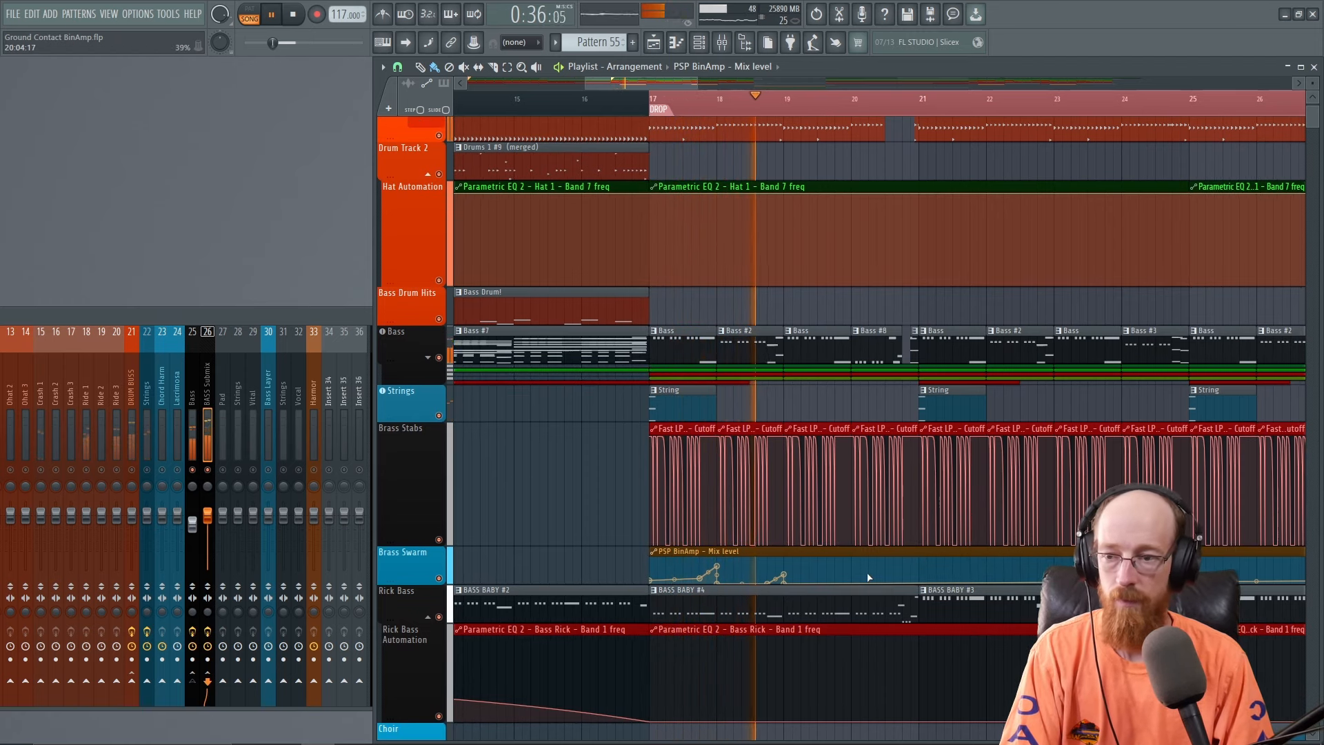
left_click_drag(868, 577, 792, 590)
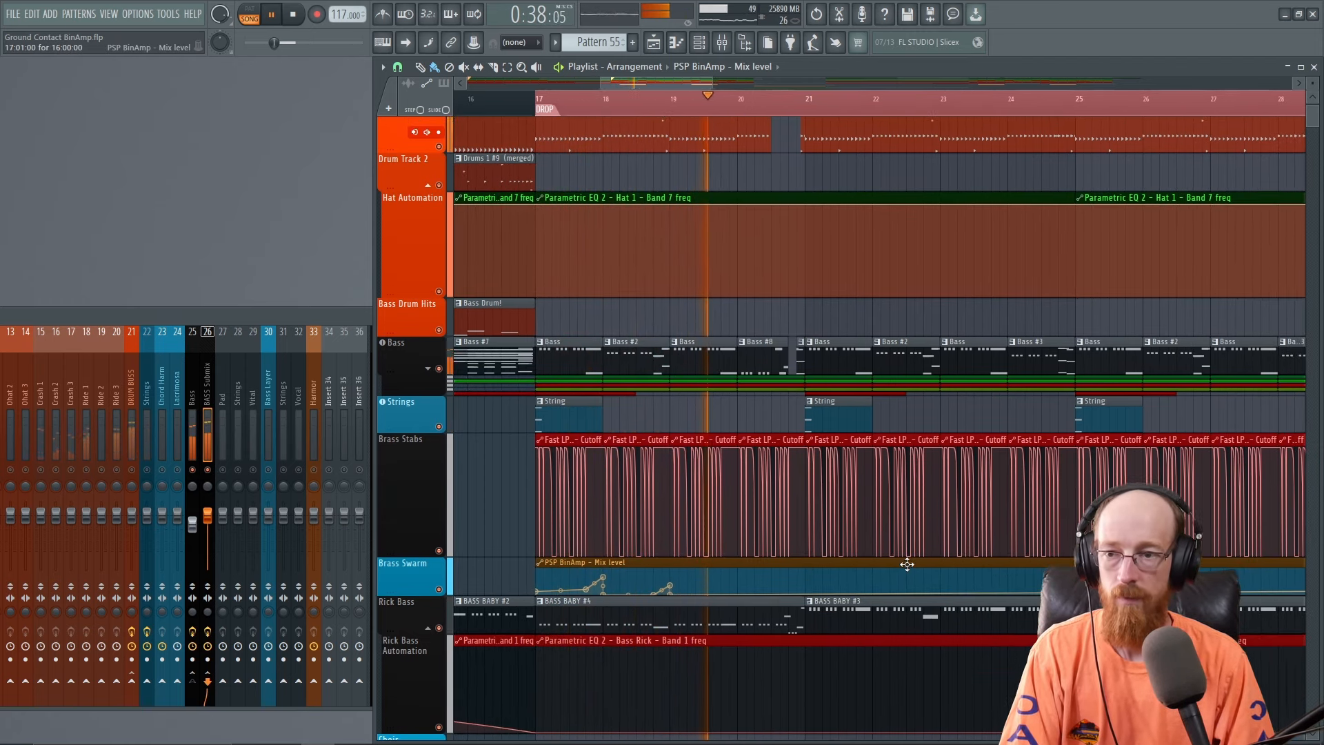
key("space")
Add a flat raised section to the mix-level automation, starting at bar 20 at 53% and dropping before bar 21.
right_click(739, 583)
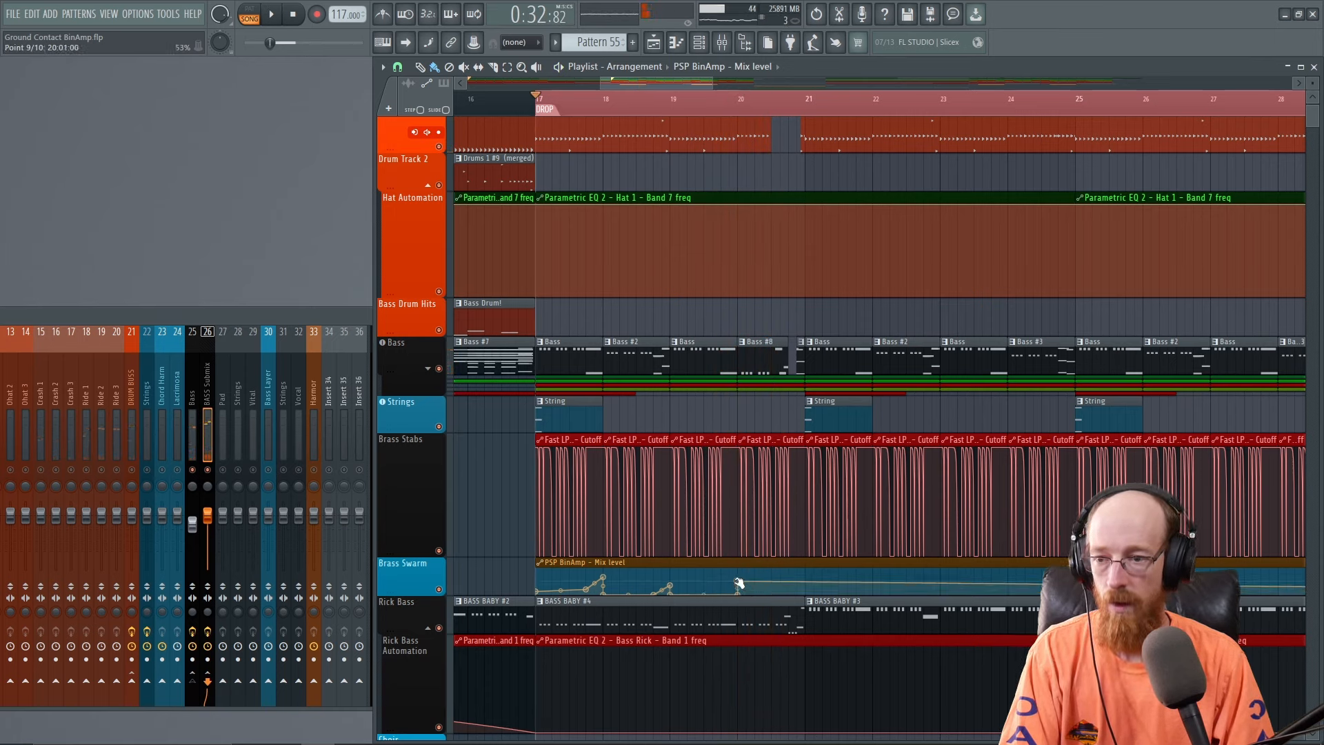
right_click(791, 581)
mouse_move(789, 591)
left_mouse_down()
mouse_move(821, 582)
mouse_move(772, 602)
left_mouse_up()
Play the drop with the edited automation, bringing up the mixer to check the BASS Submix before returning to the playlist.
key("space")
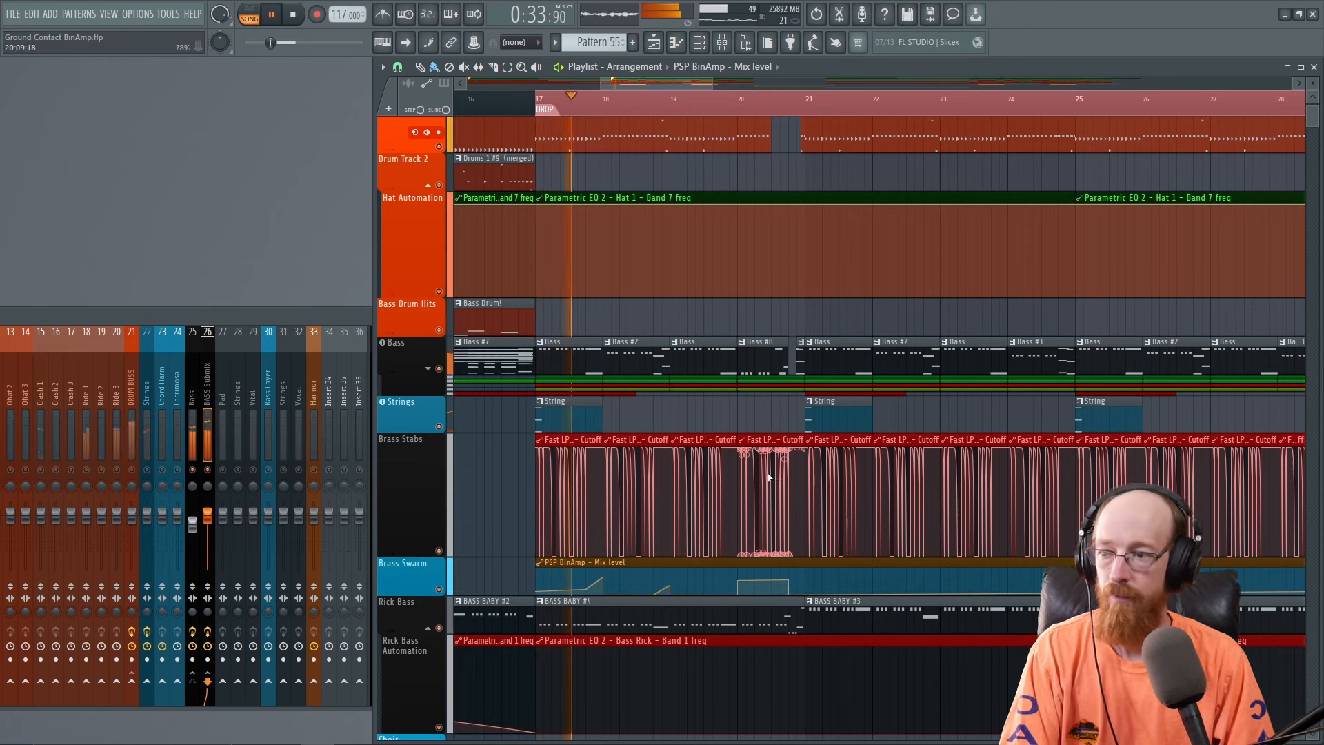
left_click(212, 474)
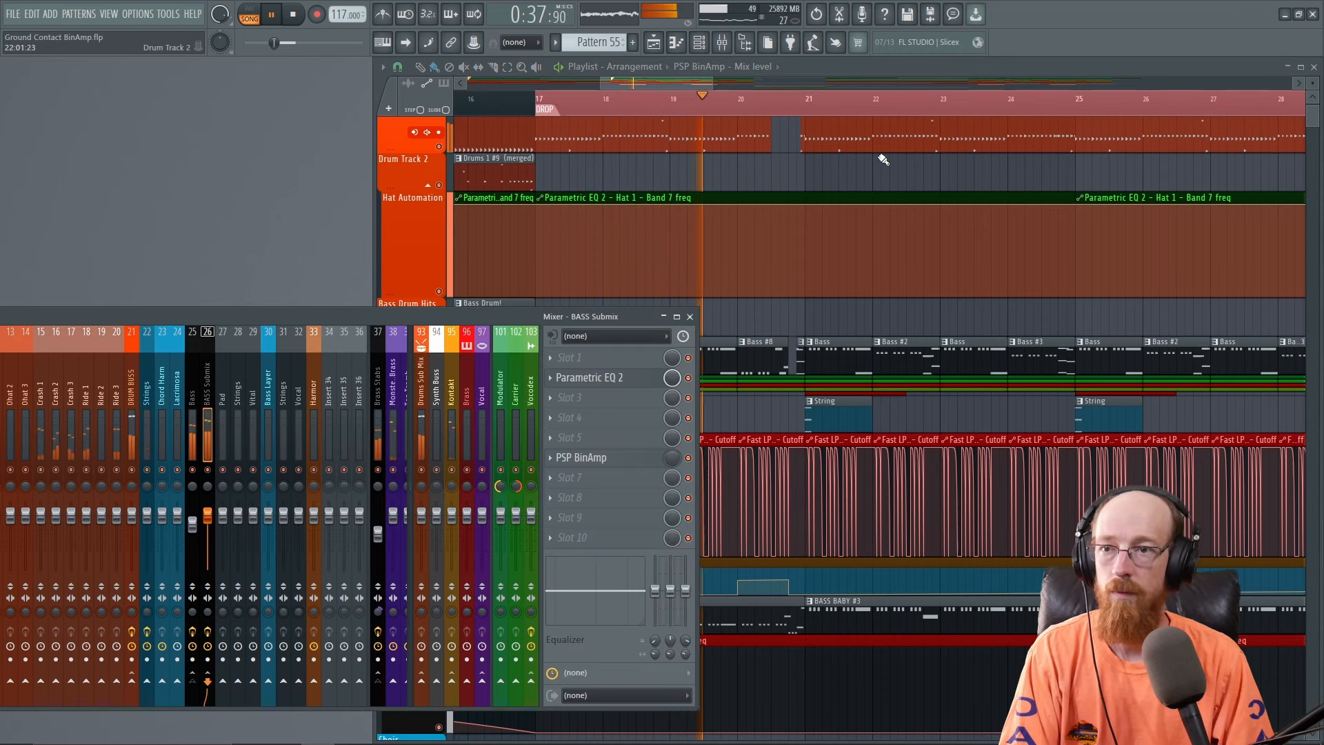
left_click(1080, 62)
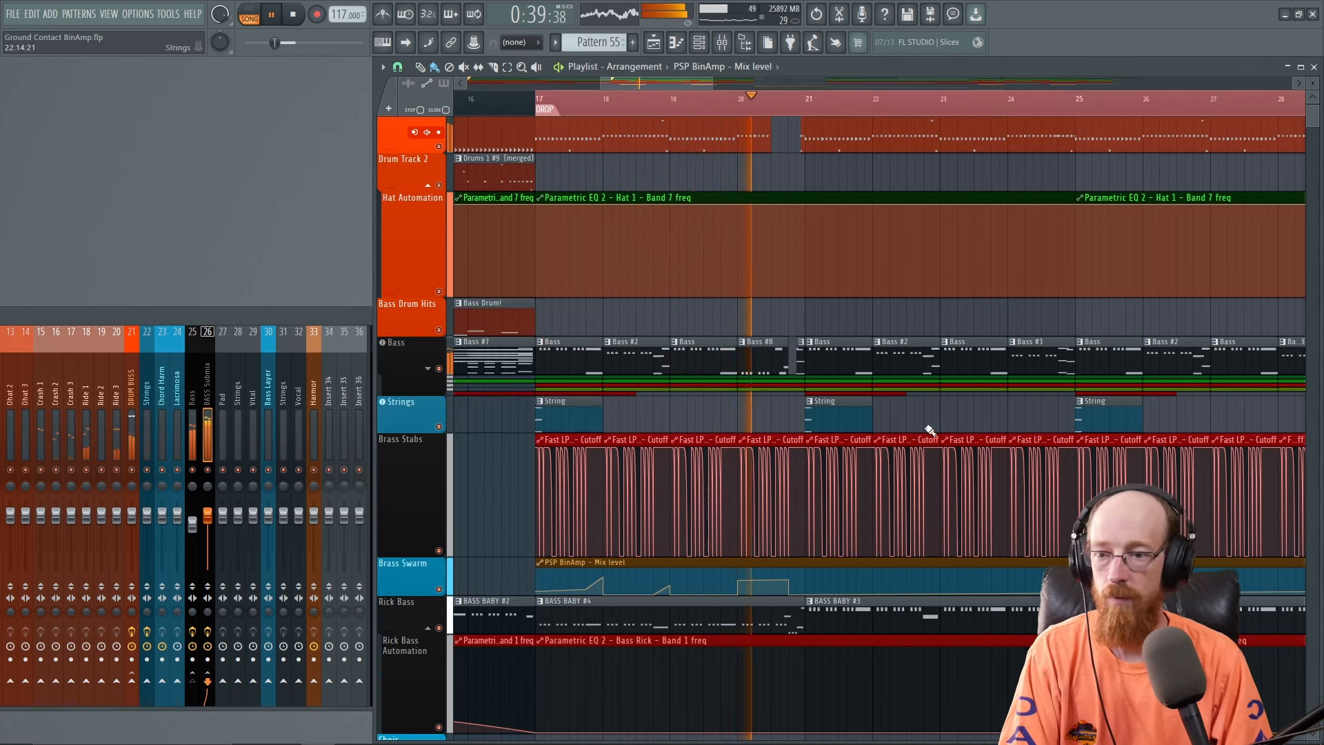